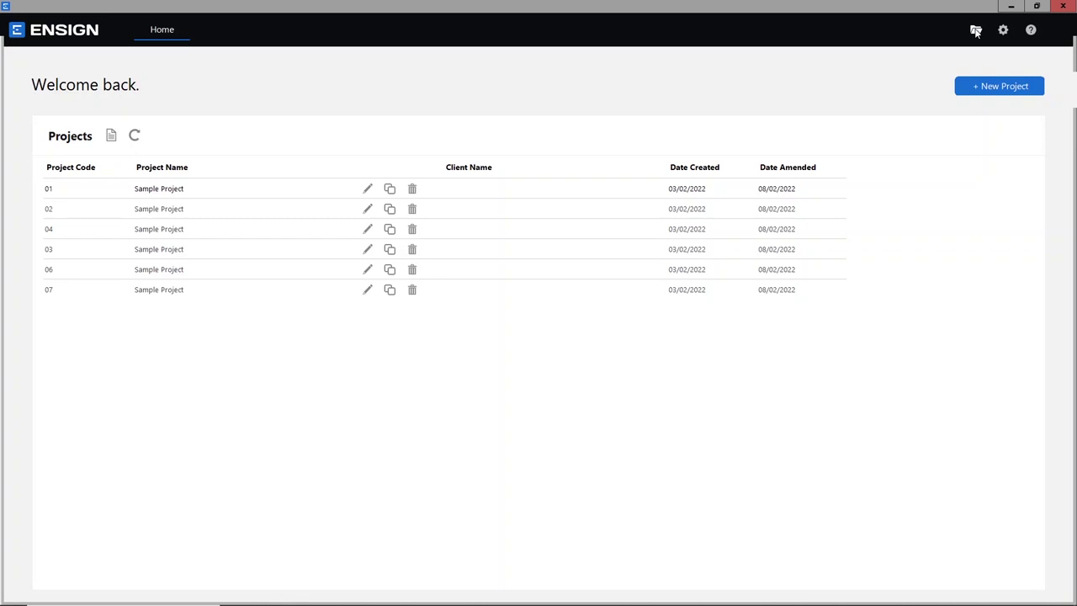
Copy the Drawings folder from the desktop into the Drawings folder inside the Rapid cloud documents folder.
click(976, 31)
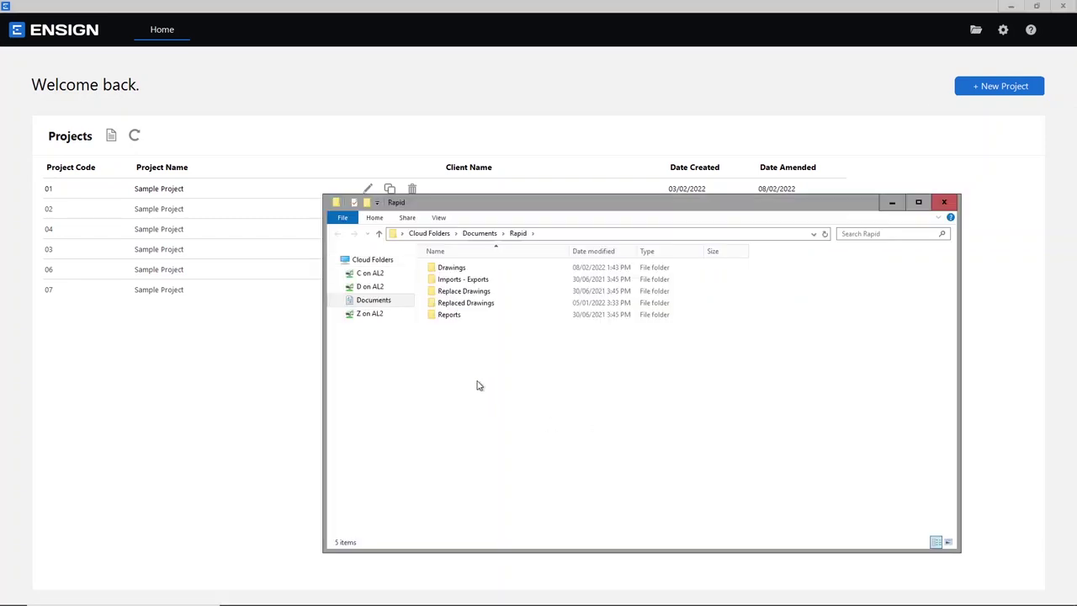
double_click(481, 269)
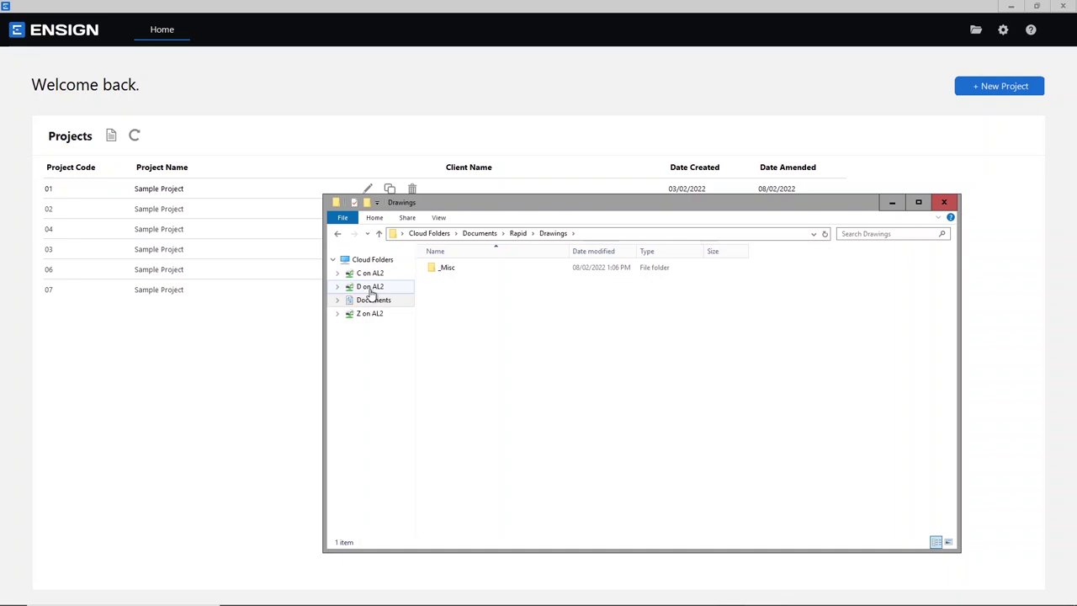
click(1011, 7)
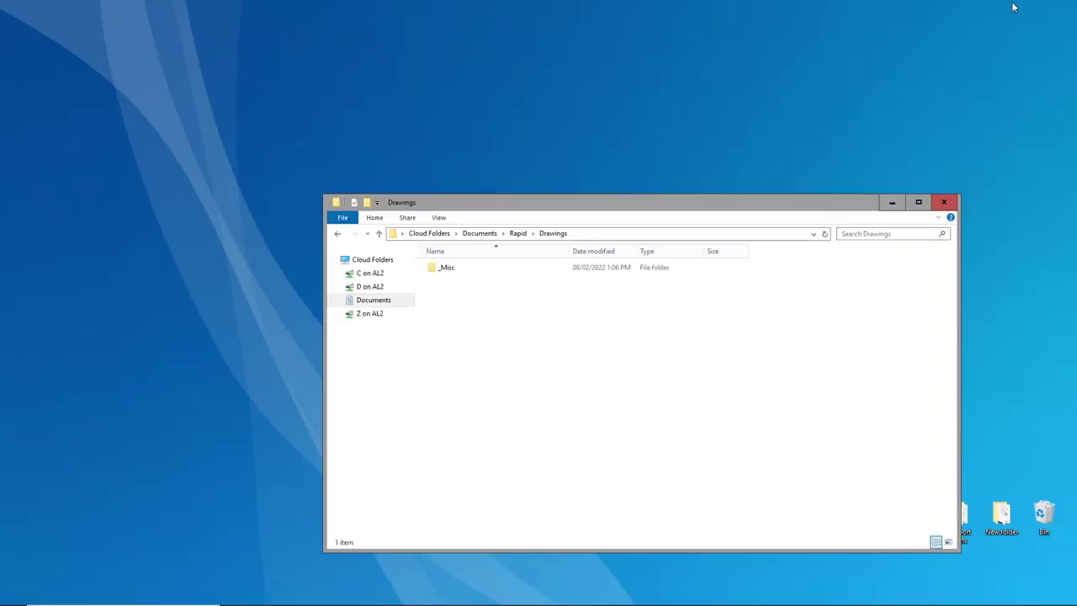
drag(655, 205, 690, 304)
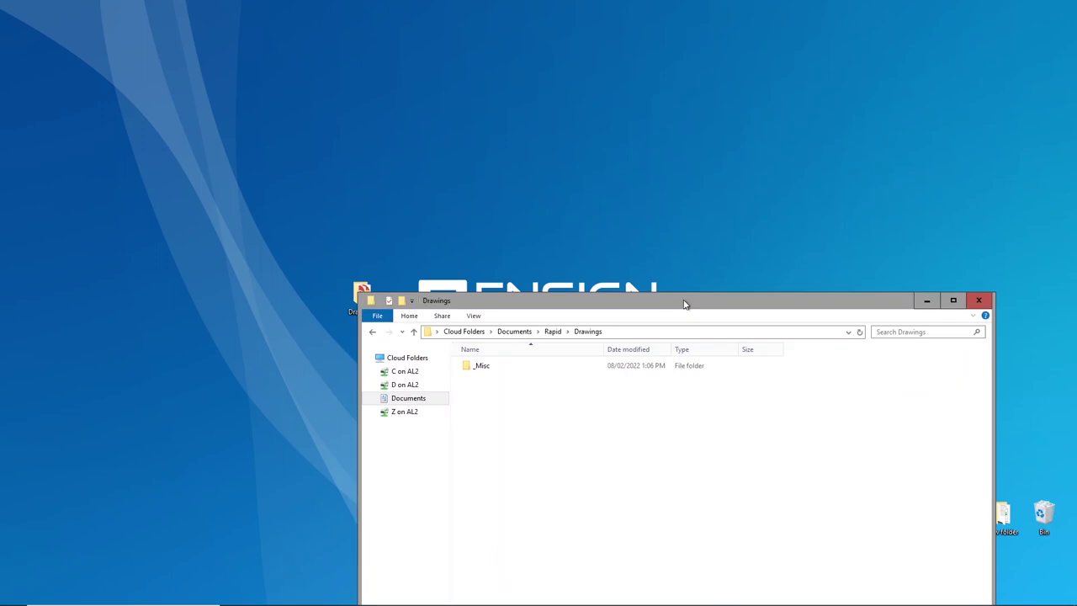
drag(363, 288, 322, 287)
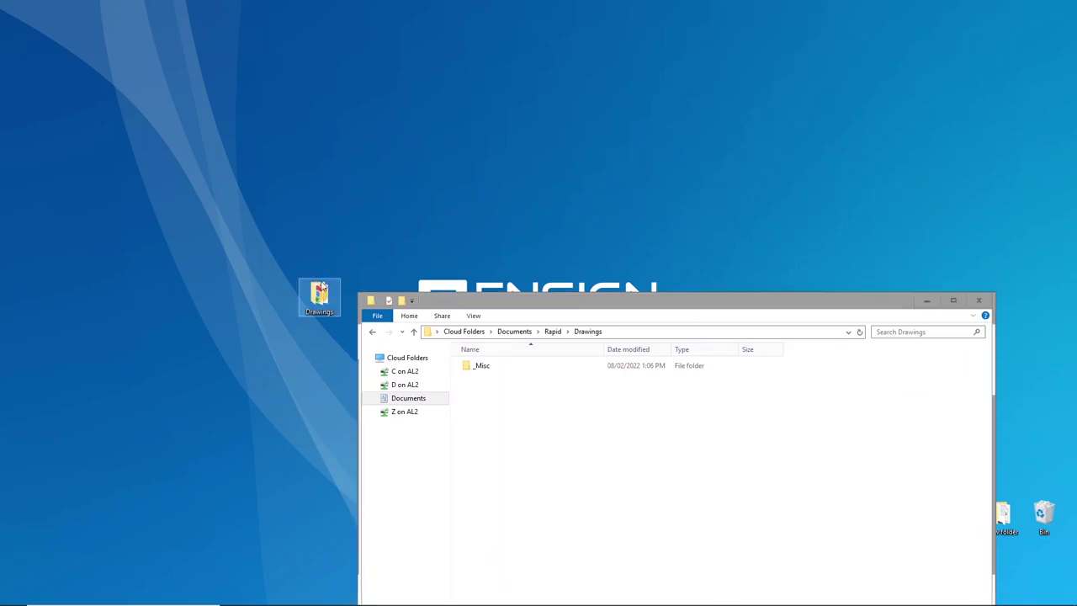
right_click(322, 287)
click(365, 463)
right_click(548, 437)
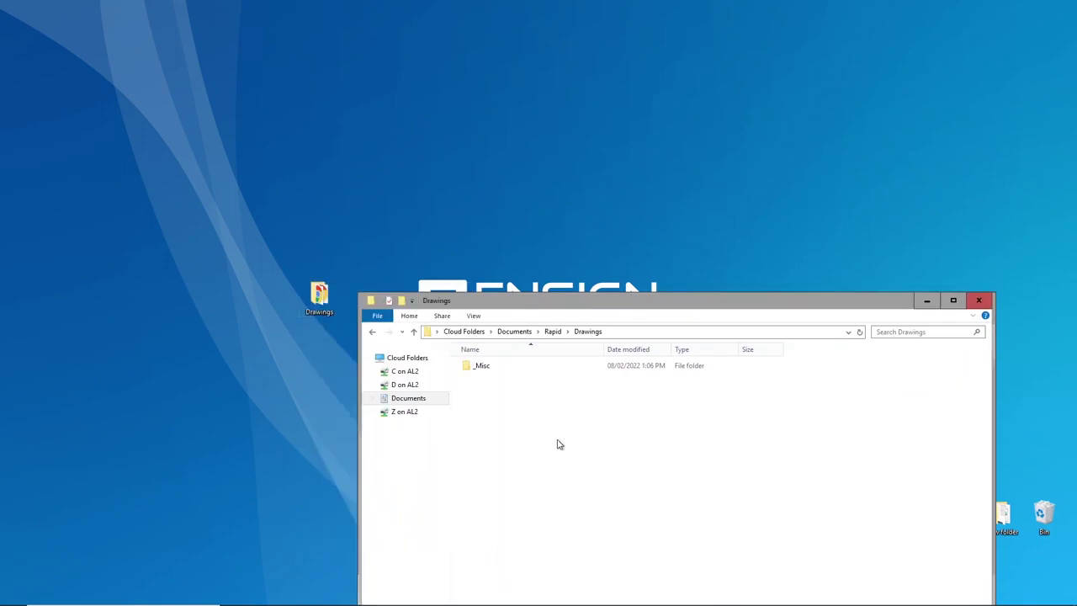
click(574, 515)
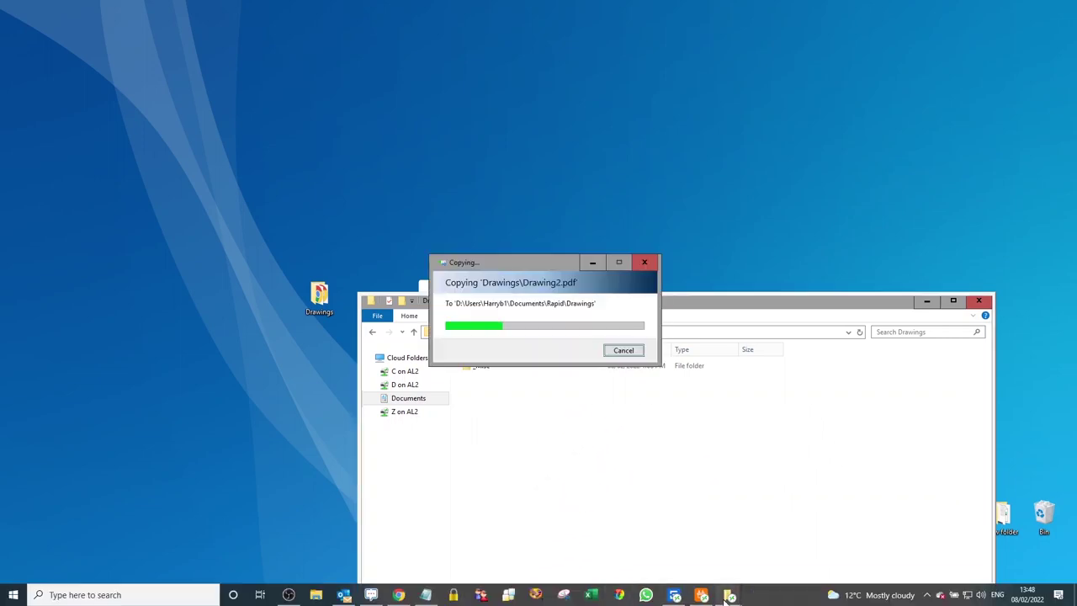
Check the contents of the copied Drawings folder in the cloud documents, and close the folder window.
click(676, 595)
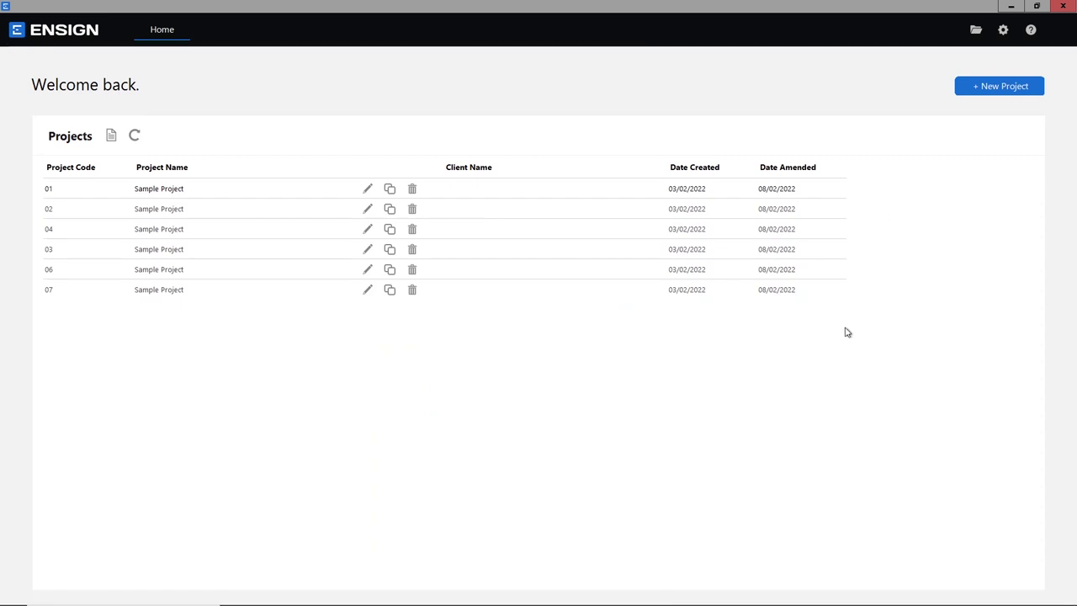
click(728, 595)
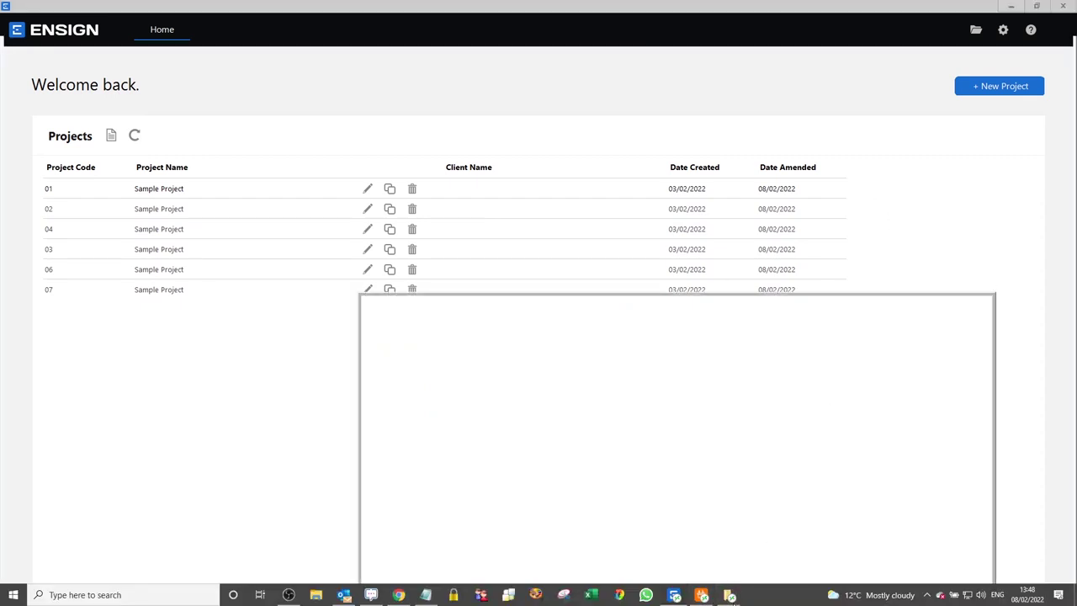
drag(658, 311, 628, 216)
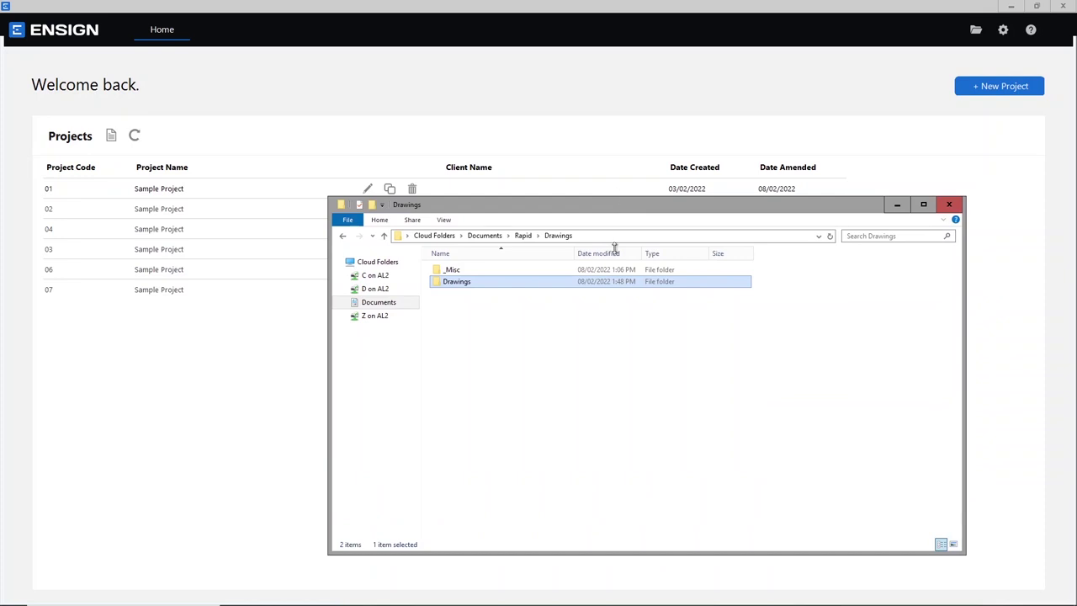
double_click(463, 284)
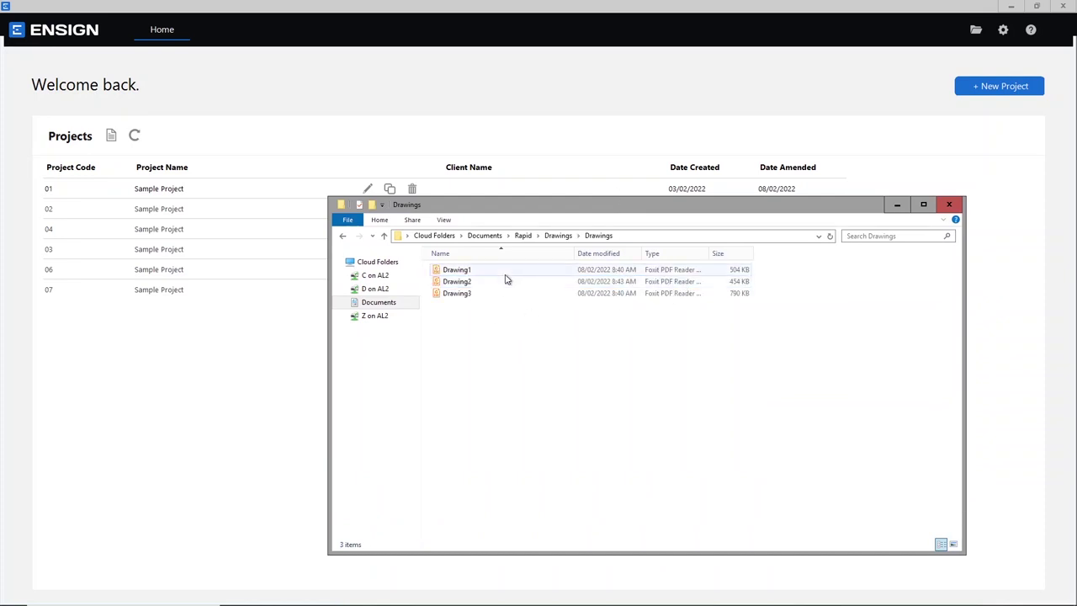
click(951, 206)
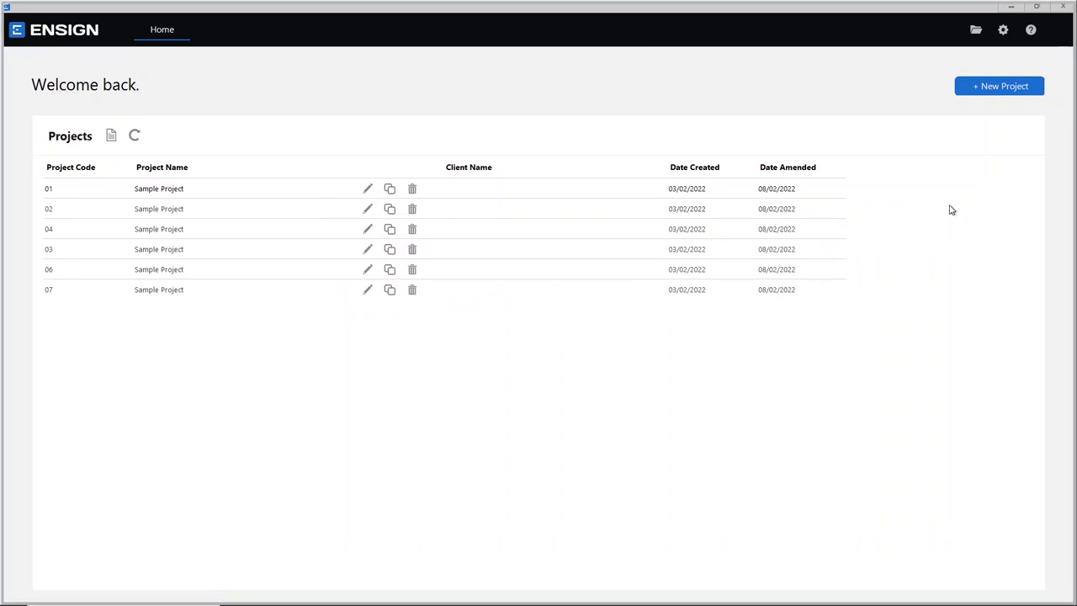
Create a project with code 1001, project name "Example Project" and client name "Ensign".
click(993, 87)
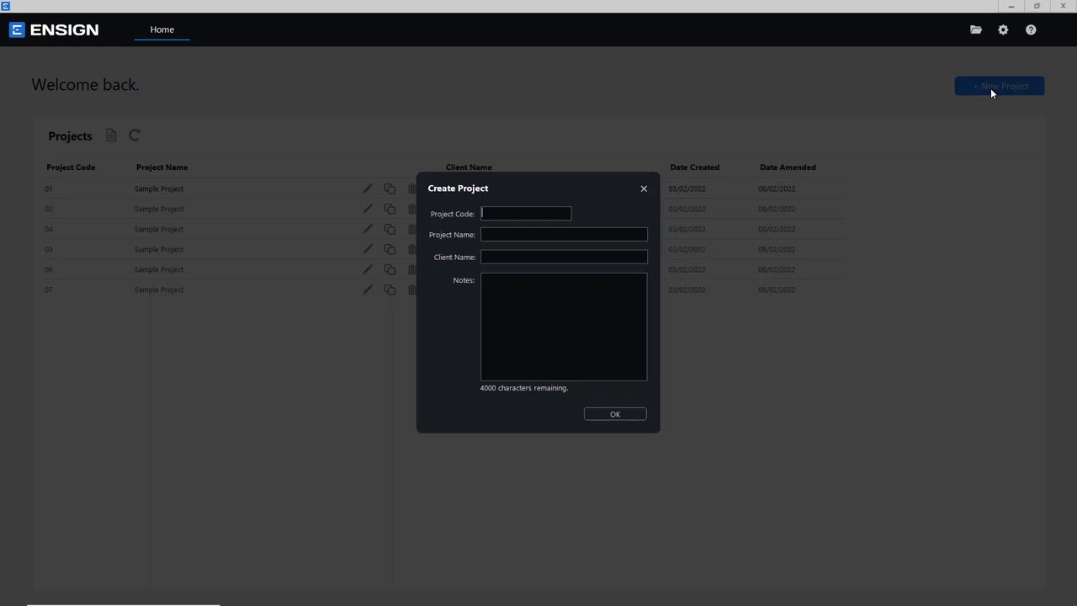
text(1001)
text(Exam)
text(ple)
text( P)
text(roject)
text(Ensign)
click(625, 416)
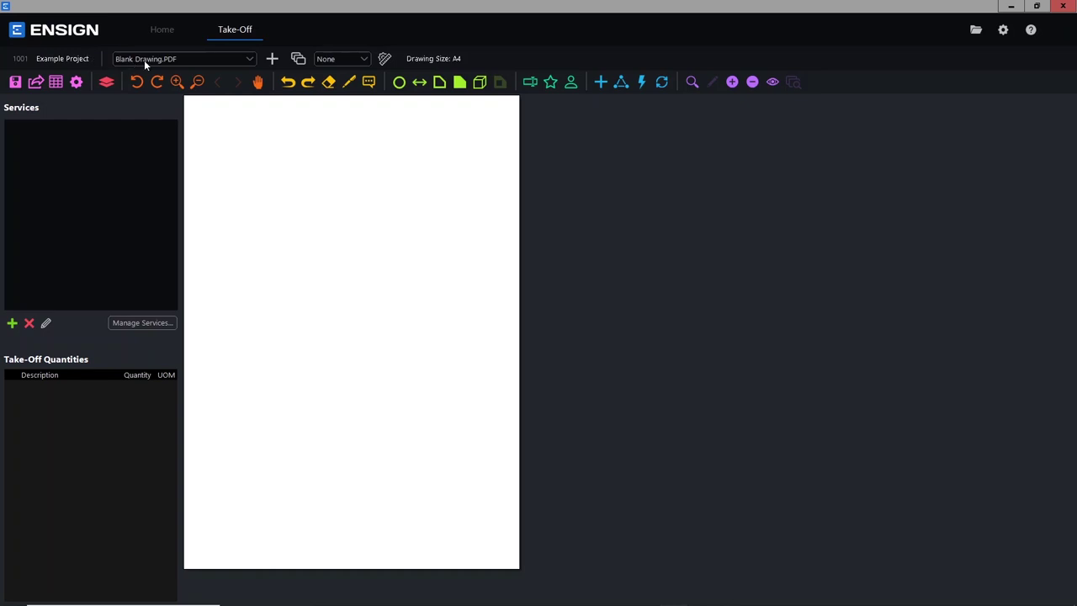
Add Drawing1, Drawing2 and Drawing3 from the copied Drawings subfolder to the project.
click(249, 60)
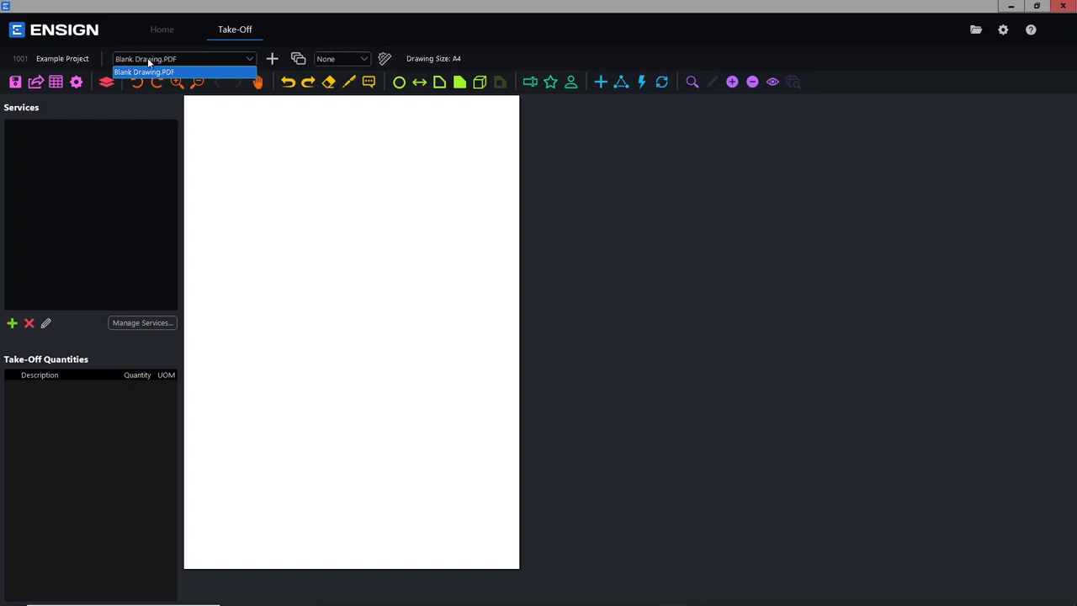
click(140, 35)
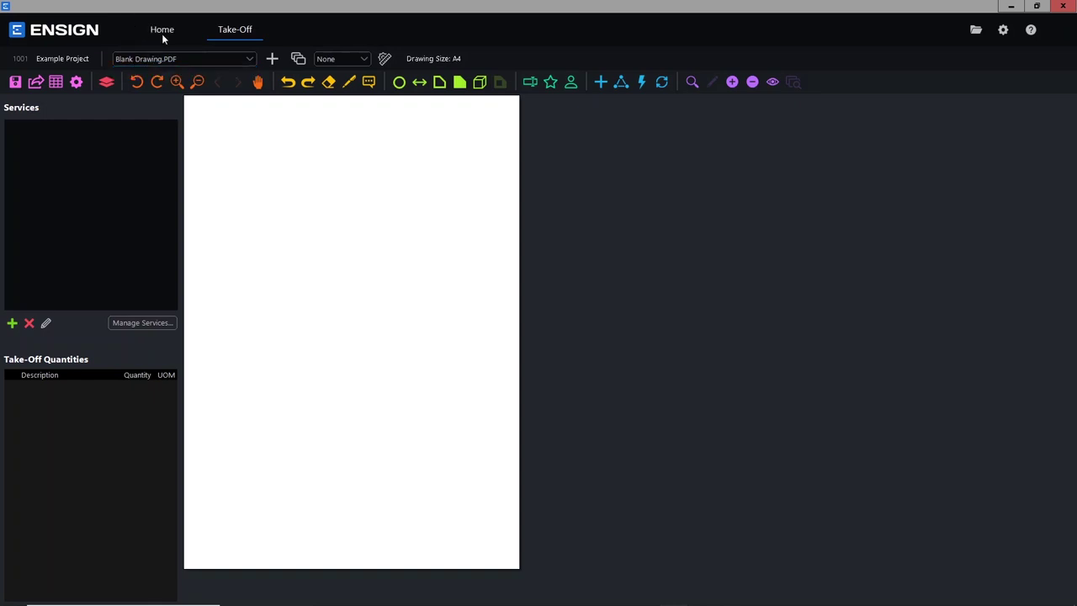
click(273, 60)
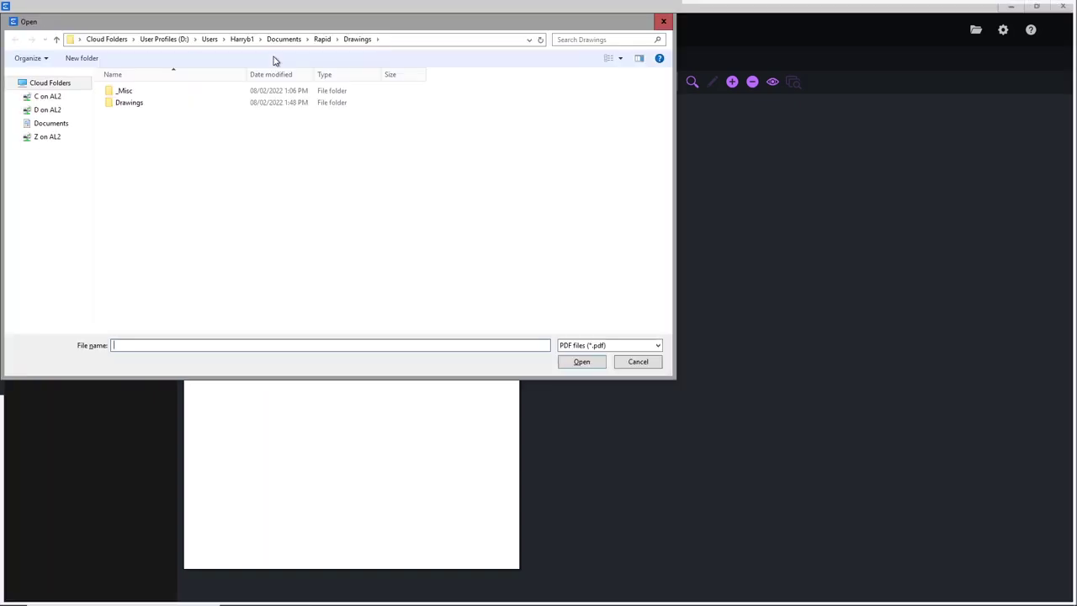
double_click(261, 103)
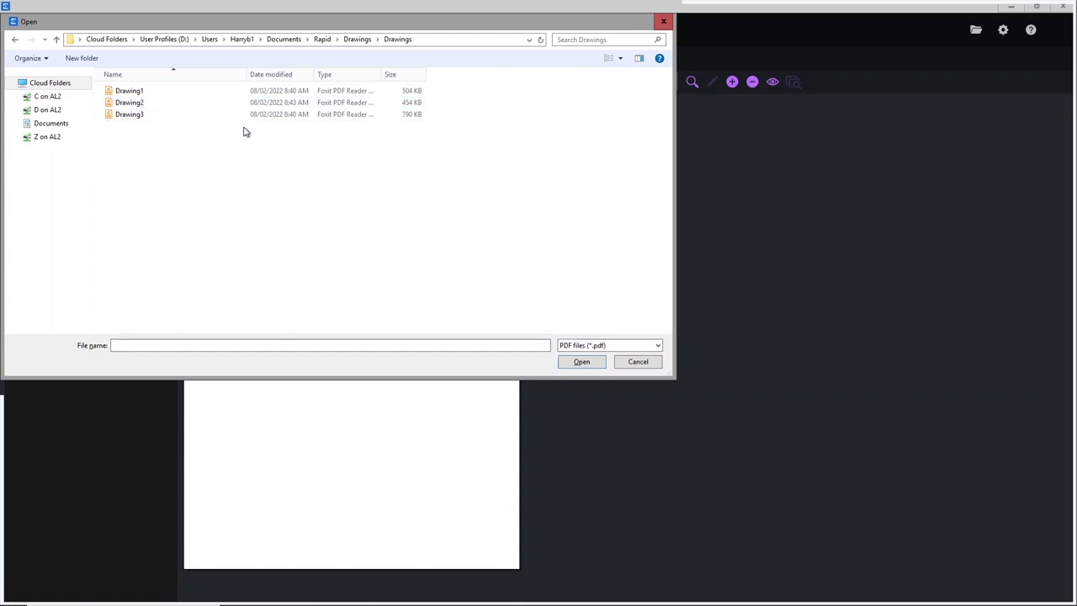
click(235, 104)
drag(223, 163, 214, 91)
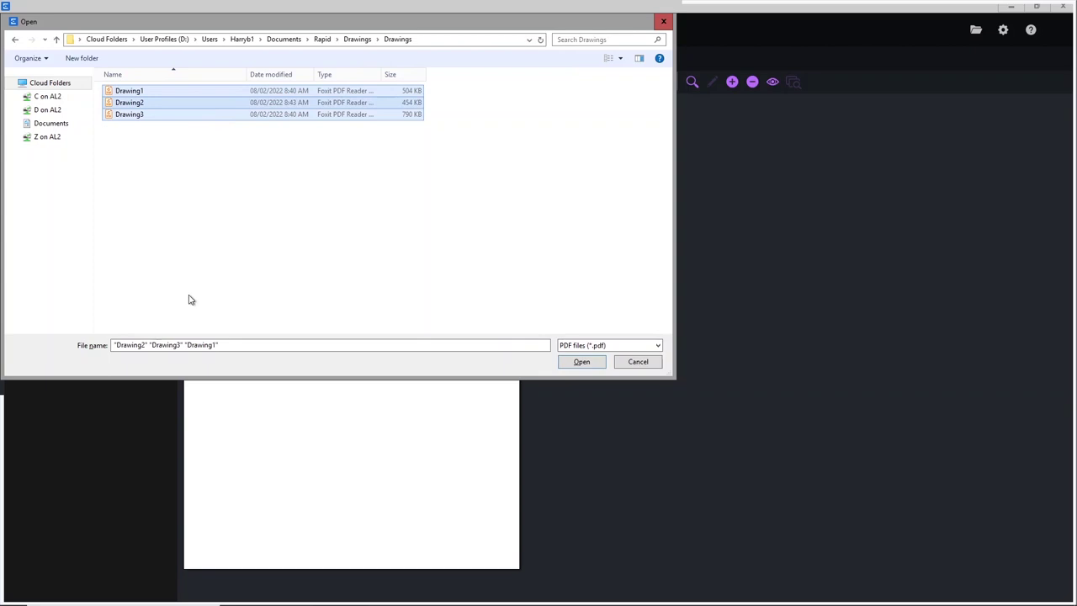
click(581, 364)
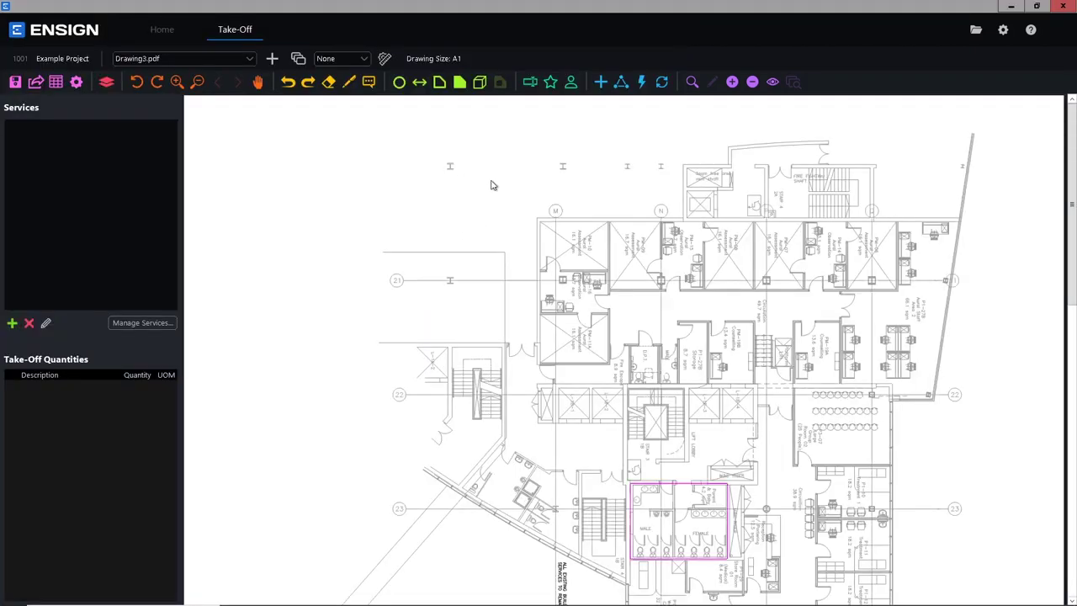
Review the project's drawing list and the details of Drawing1.pdf in the drawing manager, and close the manager.
click(249, 58)
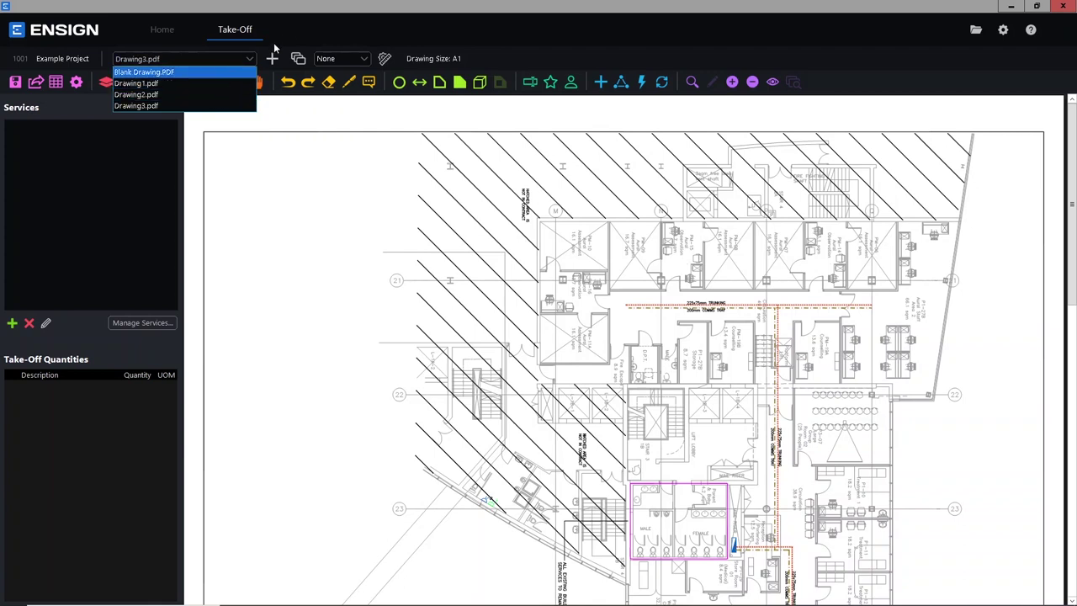
click(295, 27)
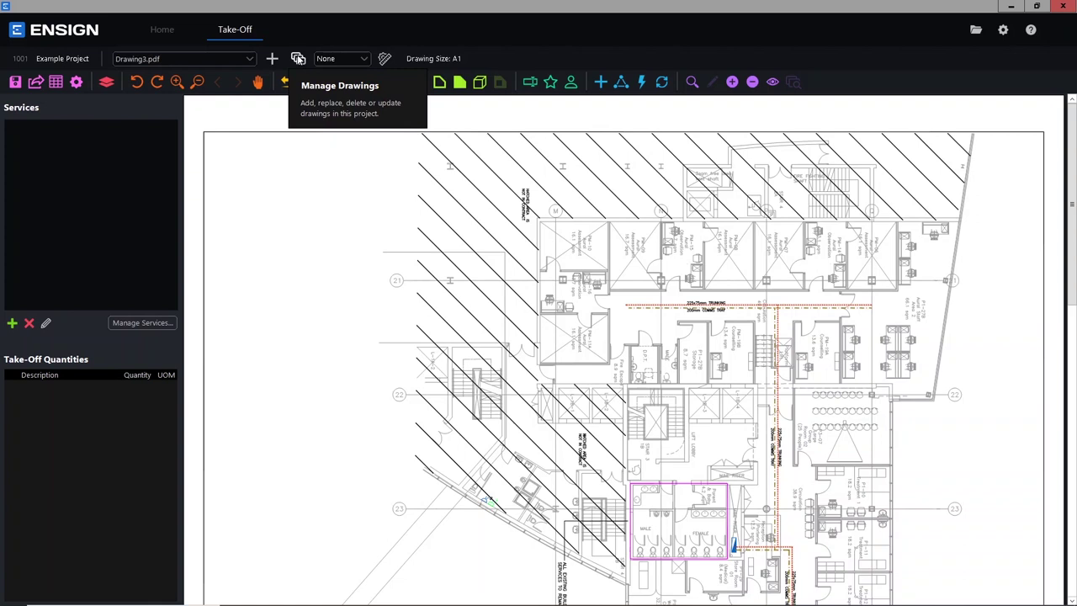
click(298, 58)
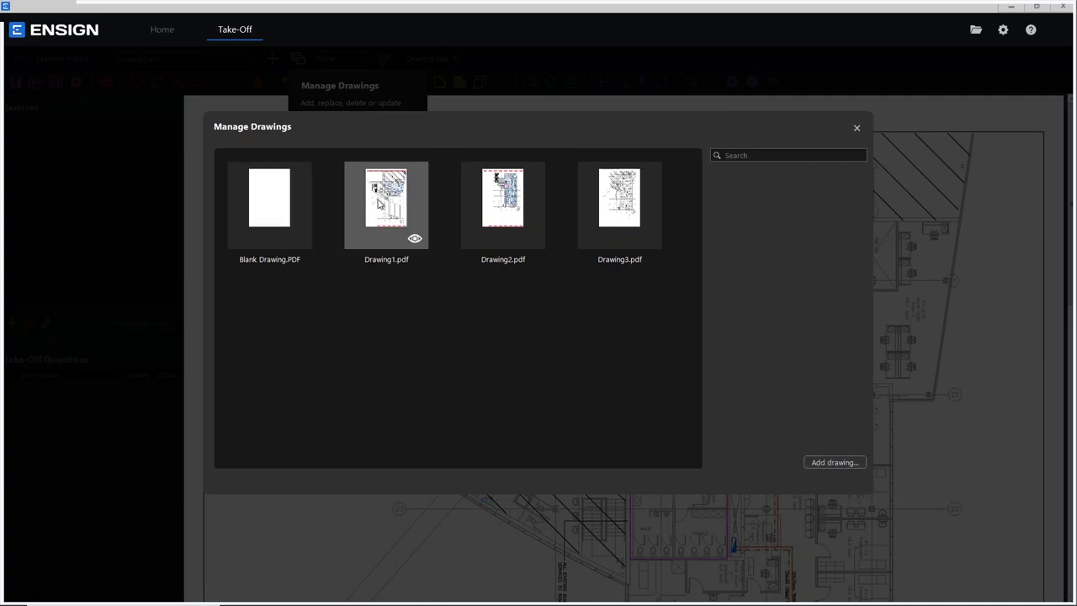
click(381, 204)
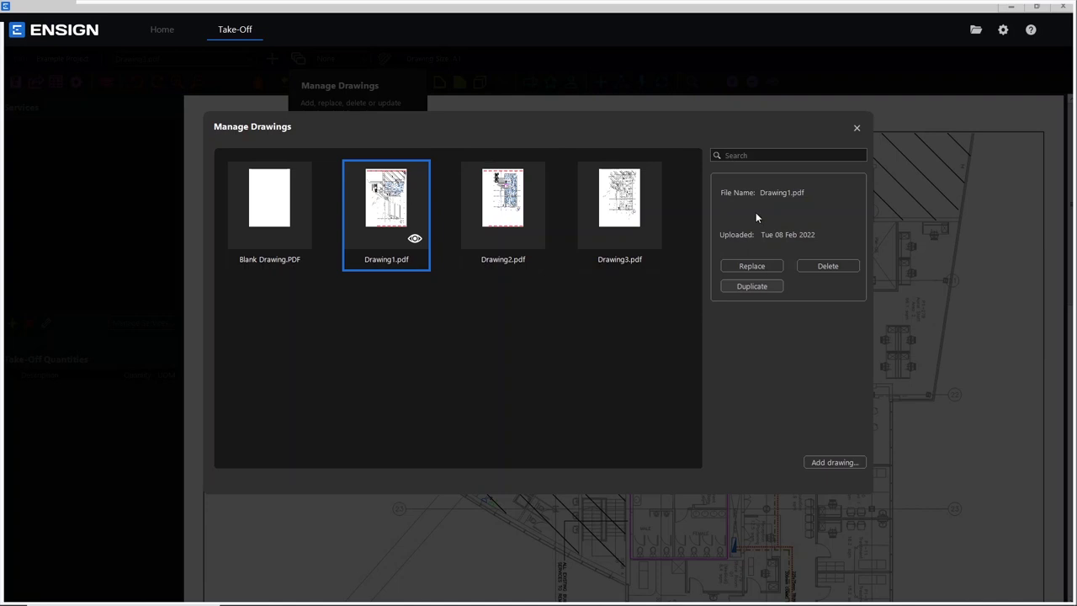
click(740, 155)
click(857, 129)
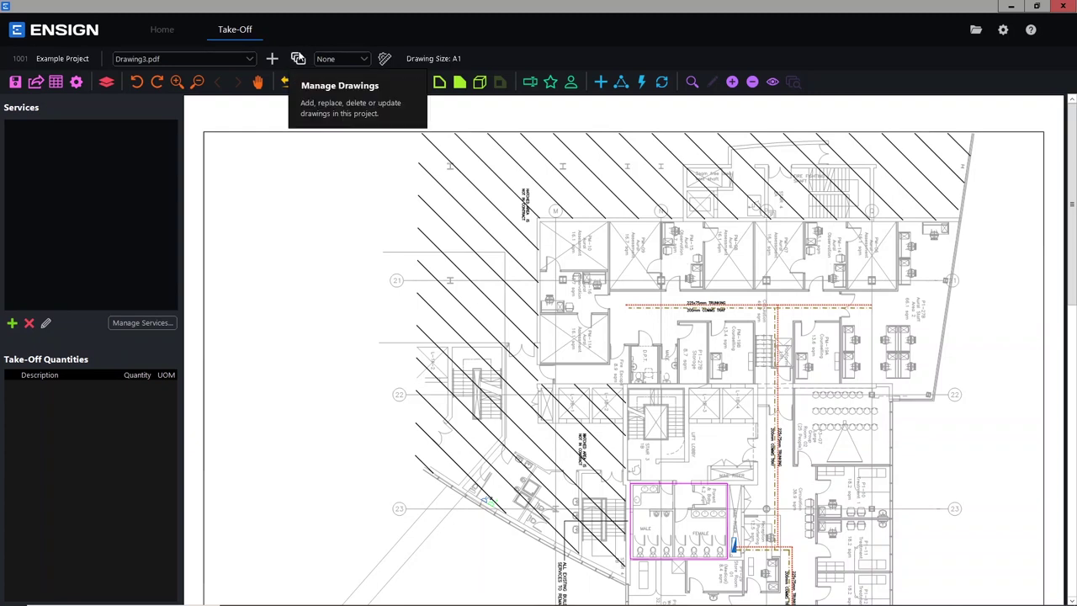
Rotate Drawing3.pdf 90 degrees anticlockwise so the floor plan's text reads upright.
click(367, 59)
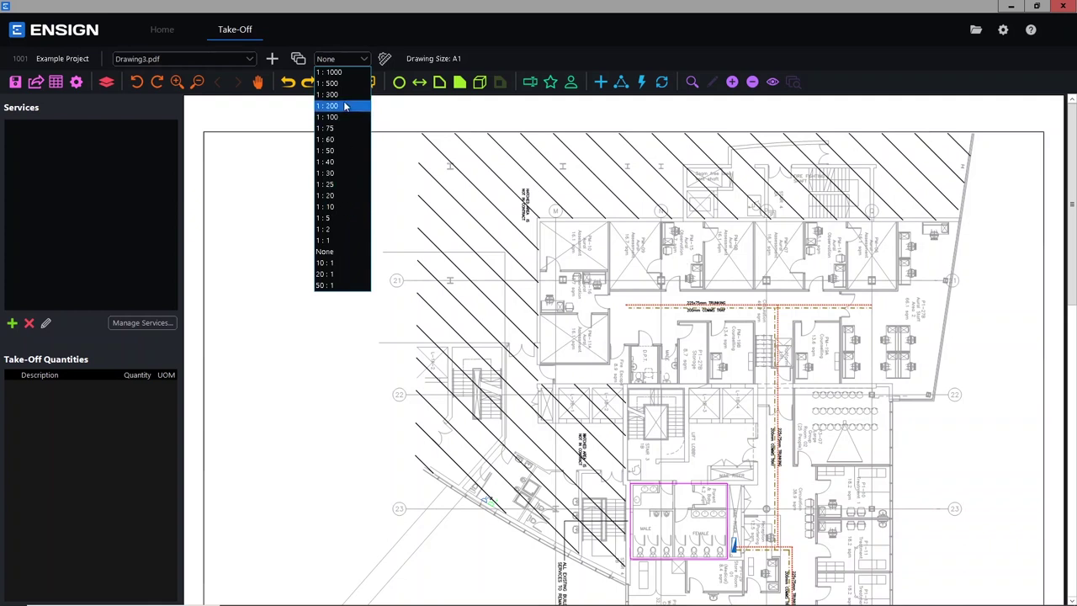
click(398, 57)
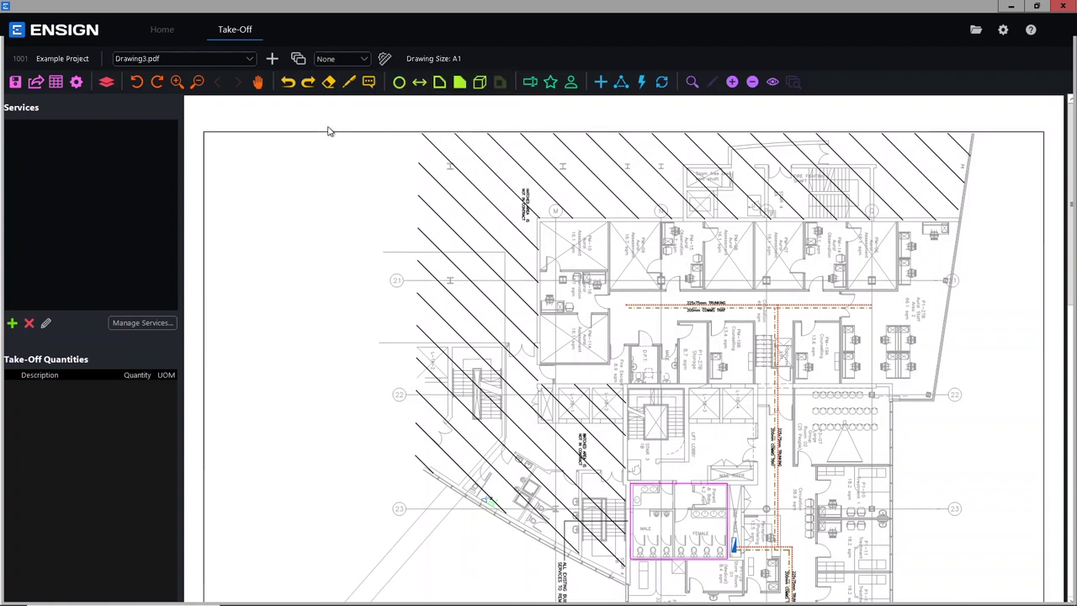
click(138, 82)
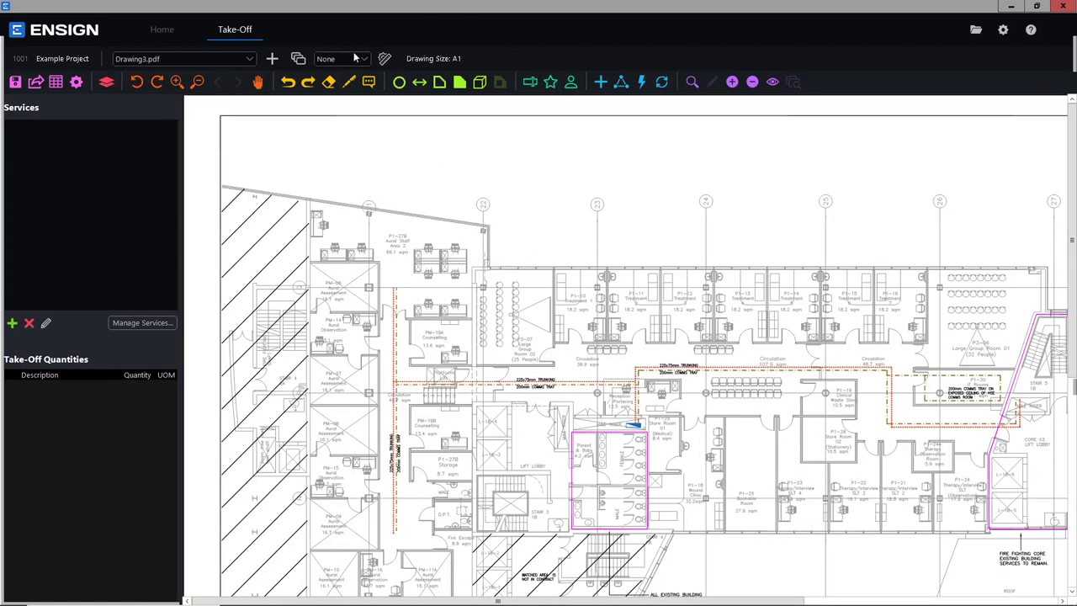
Check the scale noted in Drawing3.pdf's title block and set the drawing scale to 1:100.
scroll(835, 418, down, 5)
scroll(836, 418, right, 5)
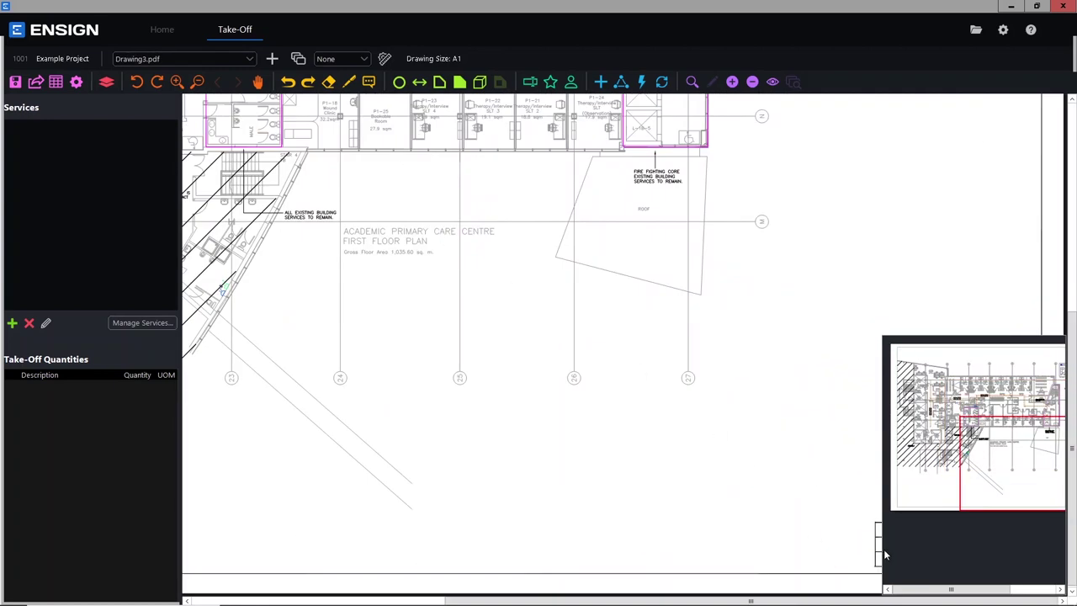
scroll(859, 534, down, 5)
scroll(794, 466, up, 3)
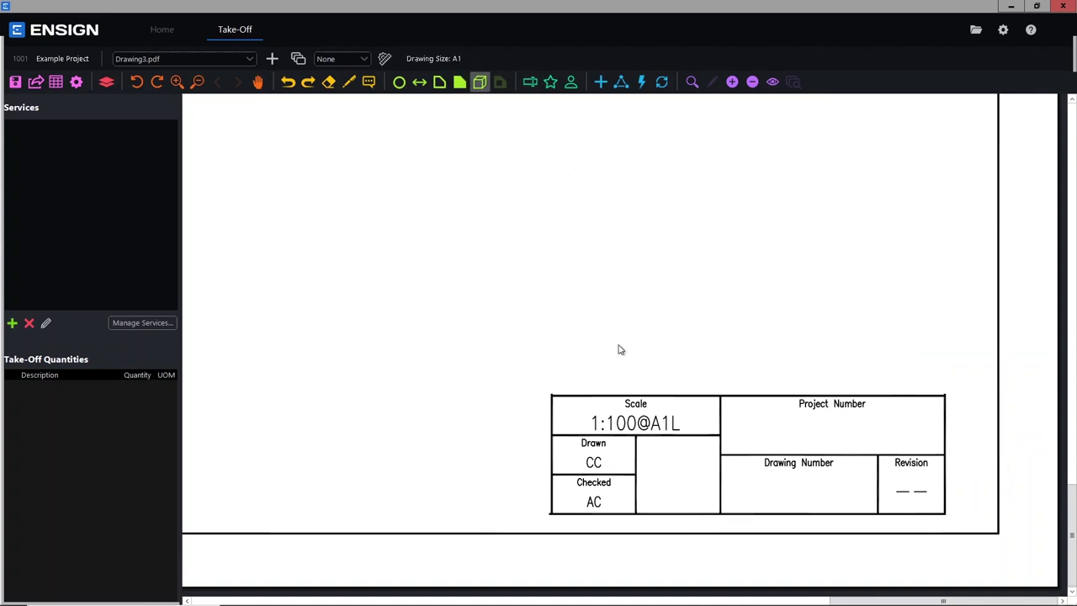
scroll(438, 302, up, 5)
scroll(551, 246, up, 3)
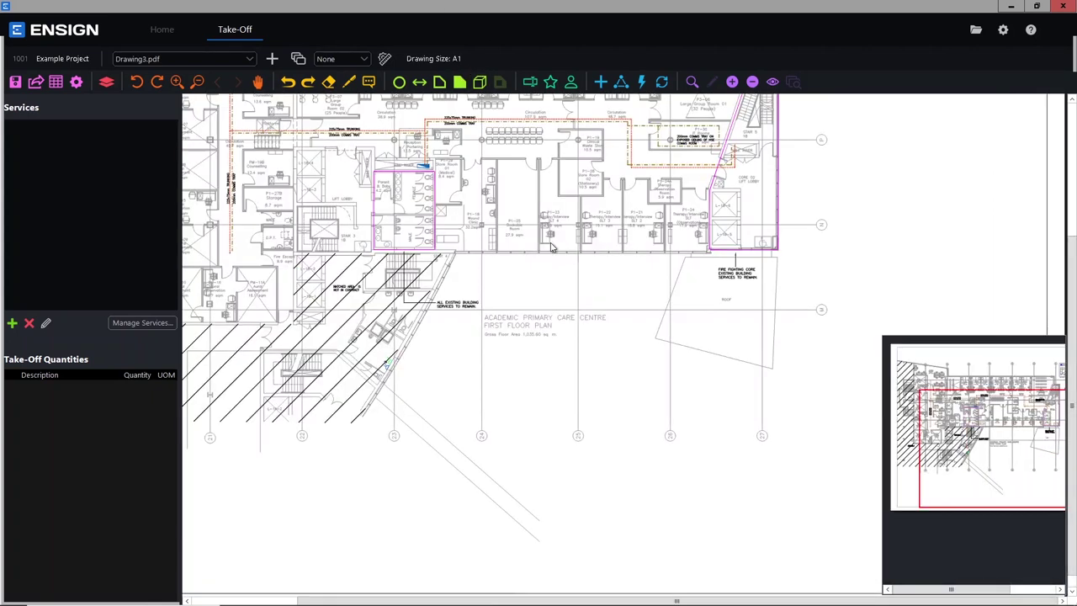
scroll(657, 205, up, 2)
scroll(623, 286, up, 2)
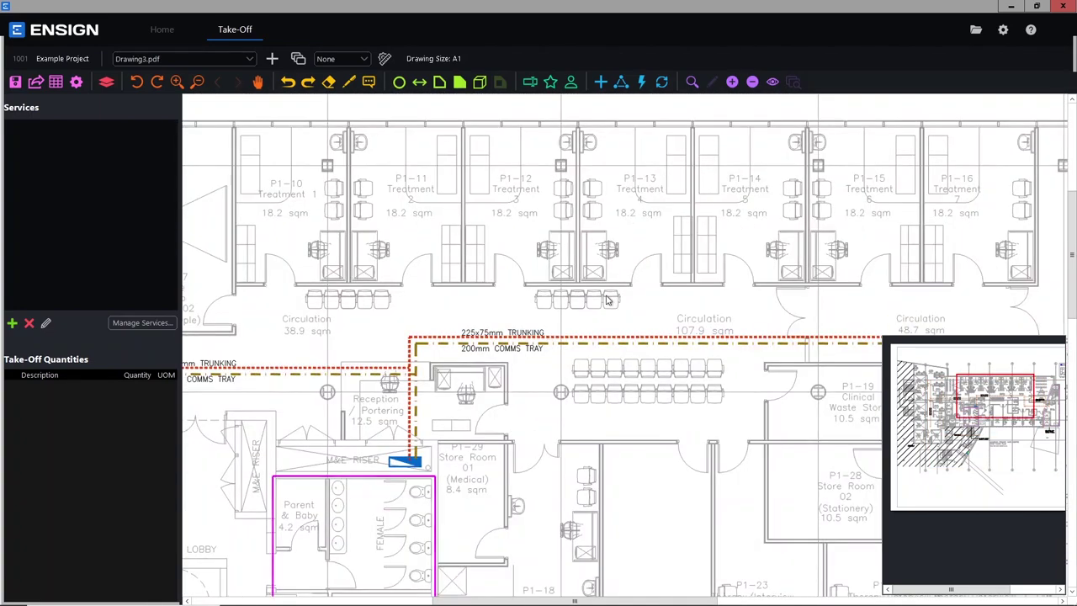
scroll(529, 288, up, 2)
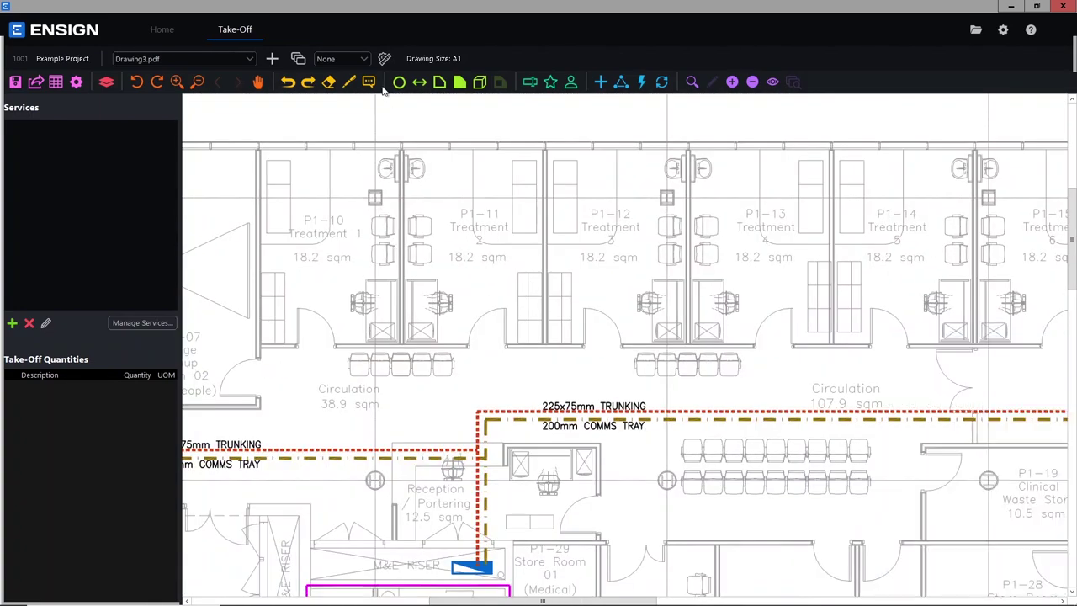
click(363, 59)
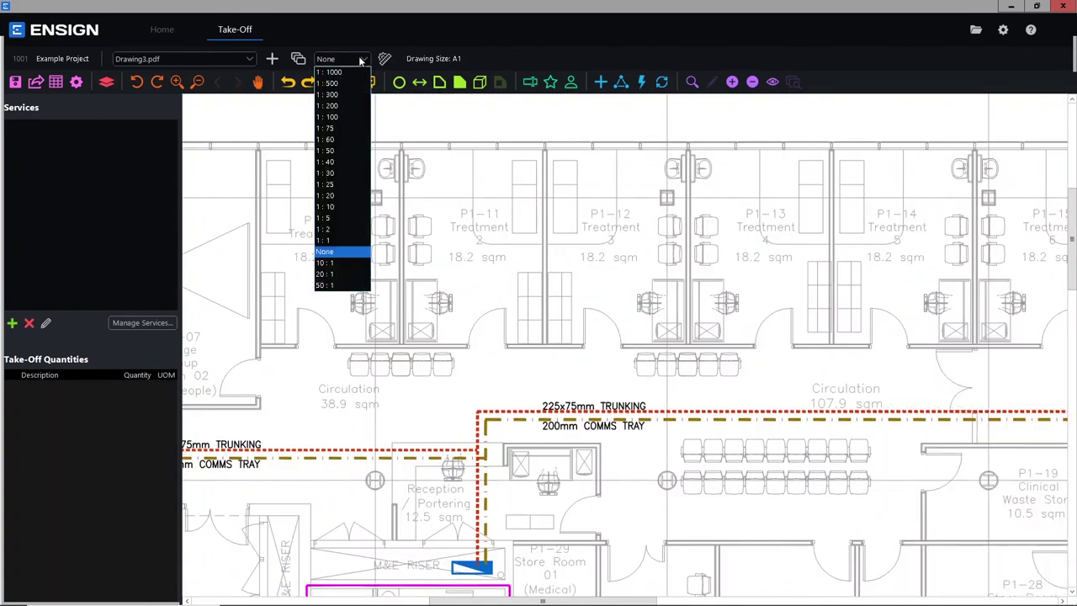
click(341, 117)
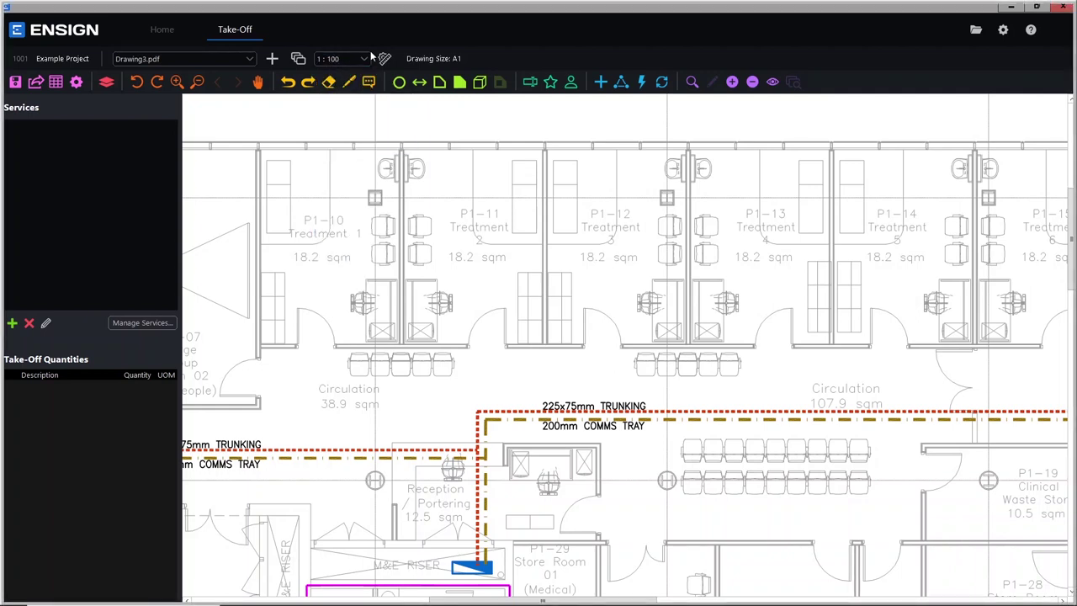
Measure the length of the doorway opening between the Treatment 2 room and the corridor.
mouse_move(351, 82)
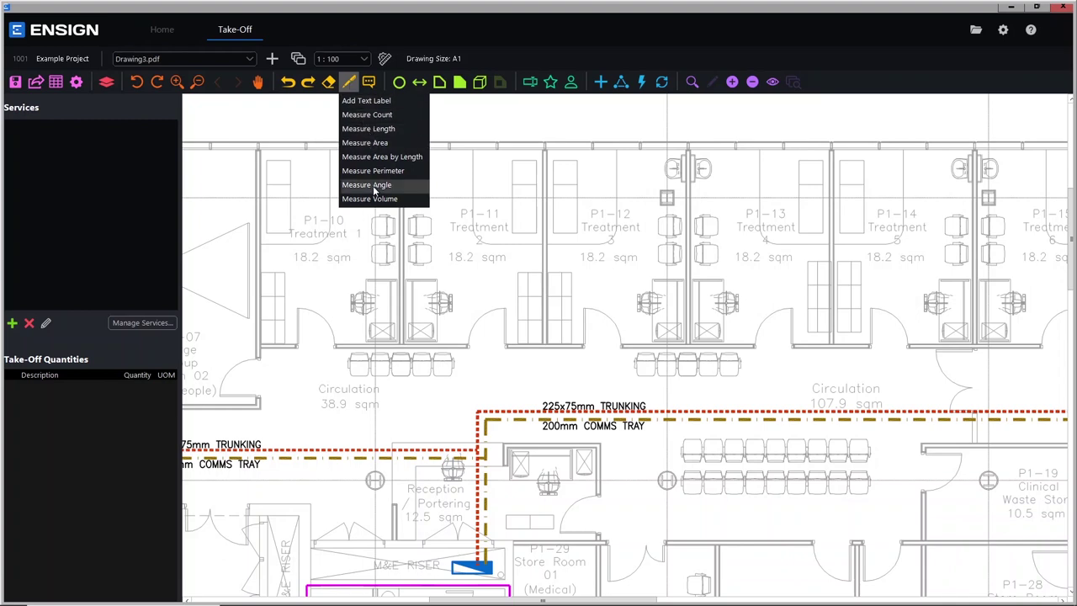
click(375, 128)
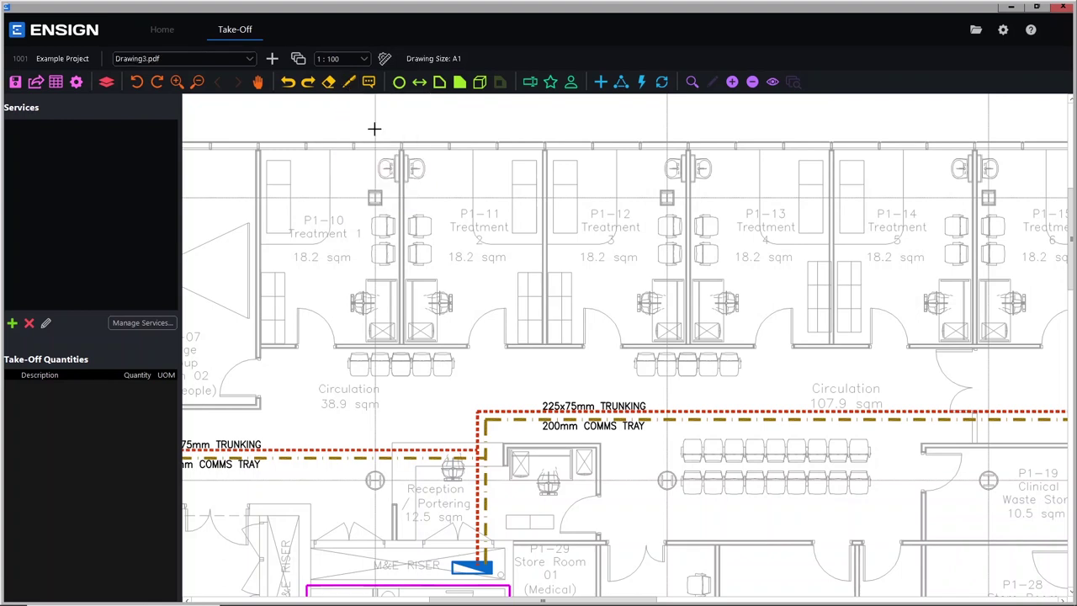
click(469, 344)
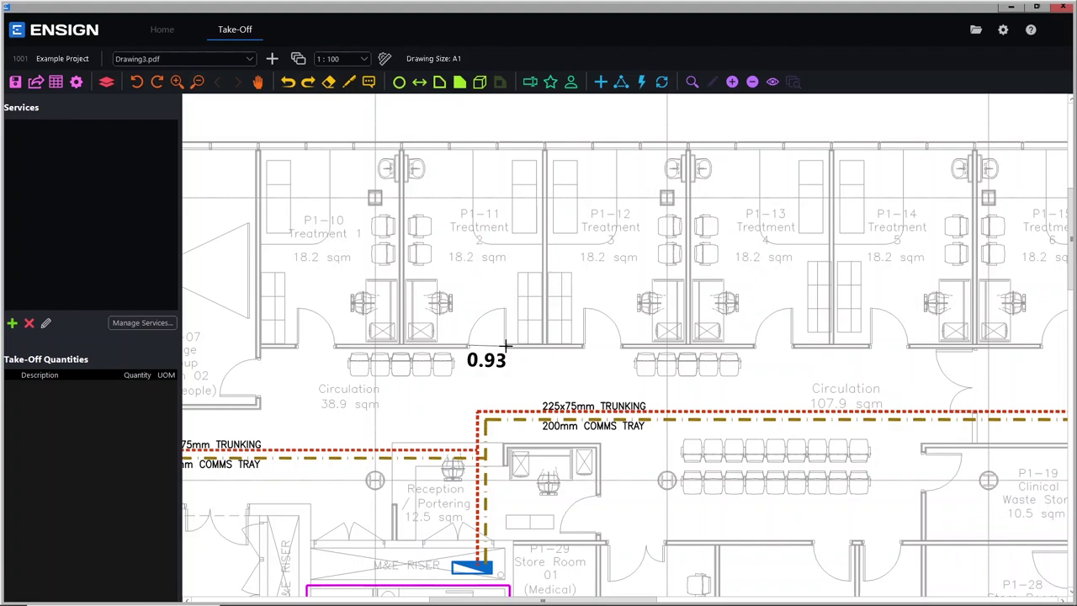
click(506, 345)
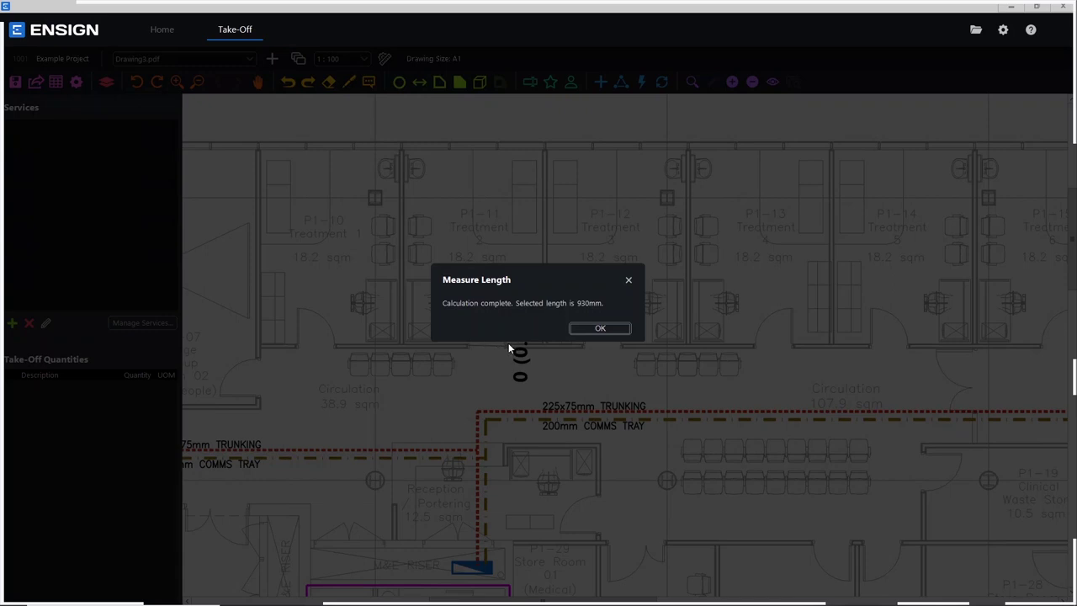
click(598, 328)
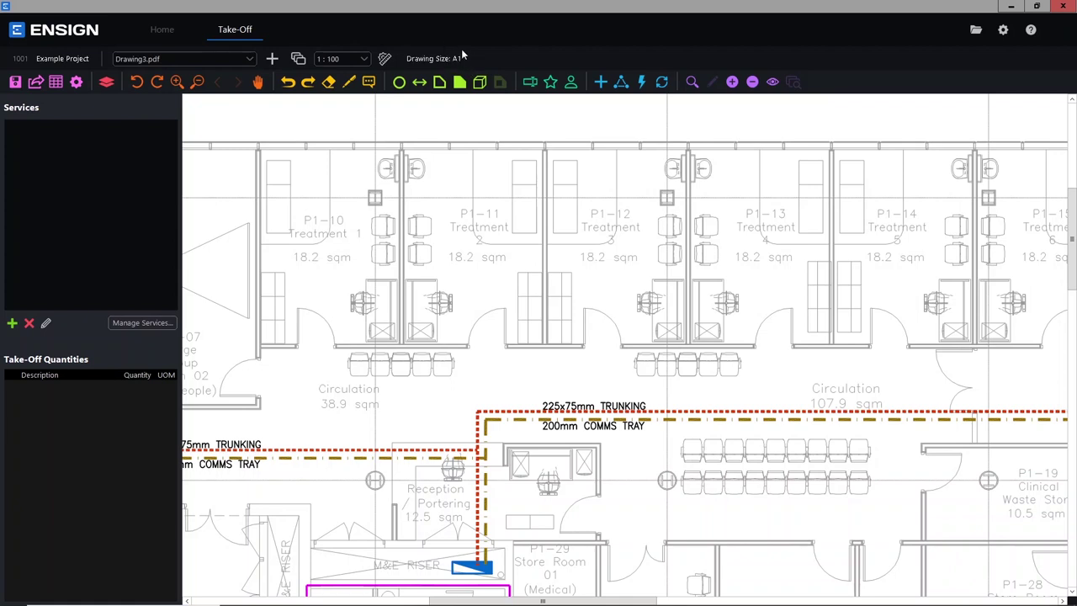
Start a custom scale for Drawing3.pdf and pick both sides of the Treatment 2 doorway as its first and end points.
click(386, 58)
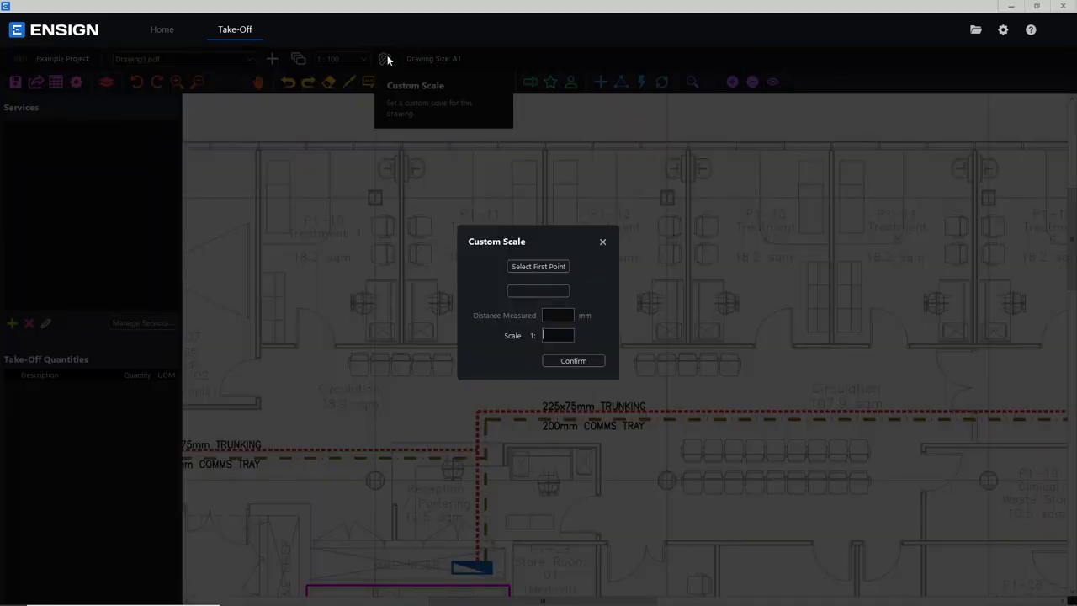
click(539, 267)
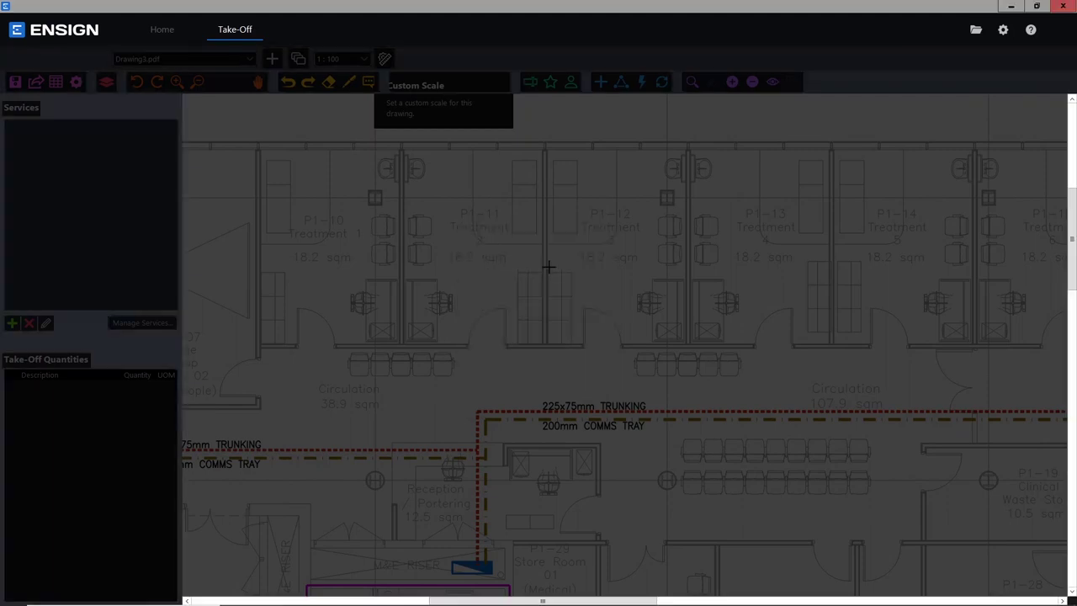
click(468, 345)
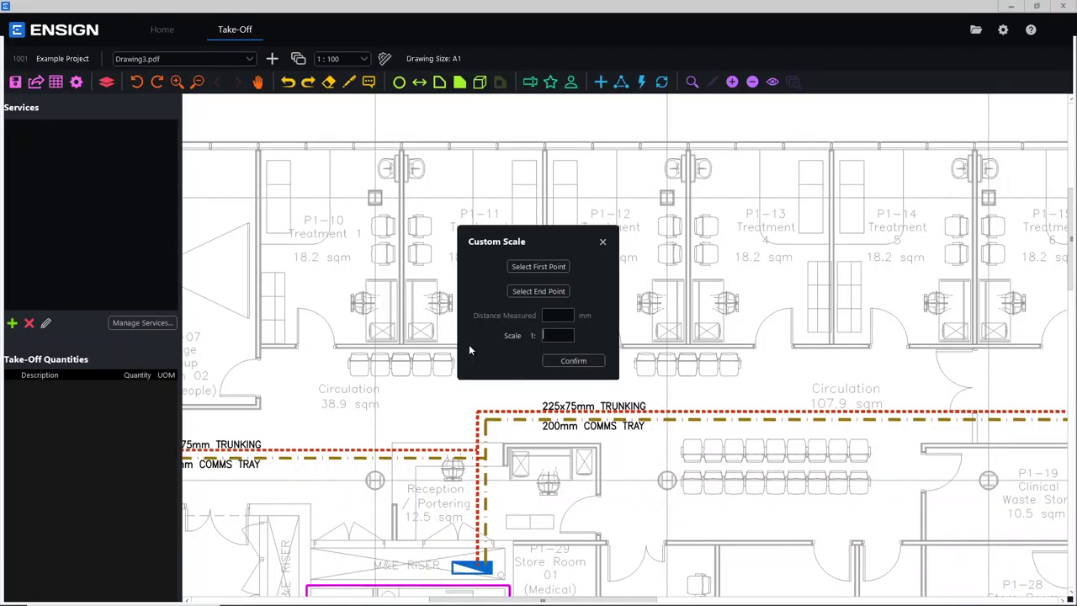
click(525, 292)
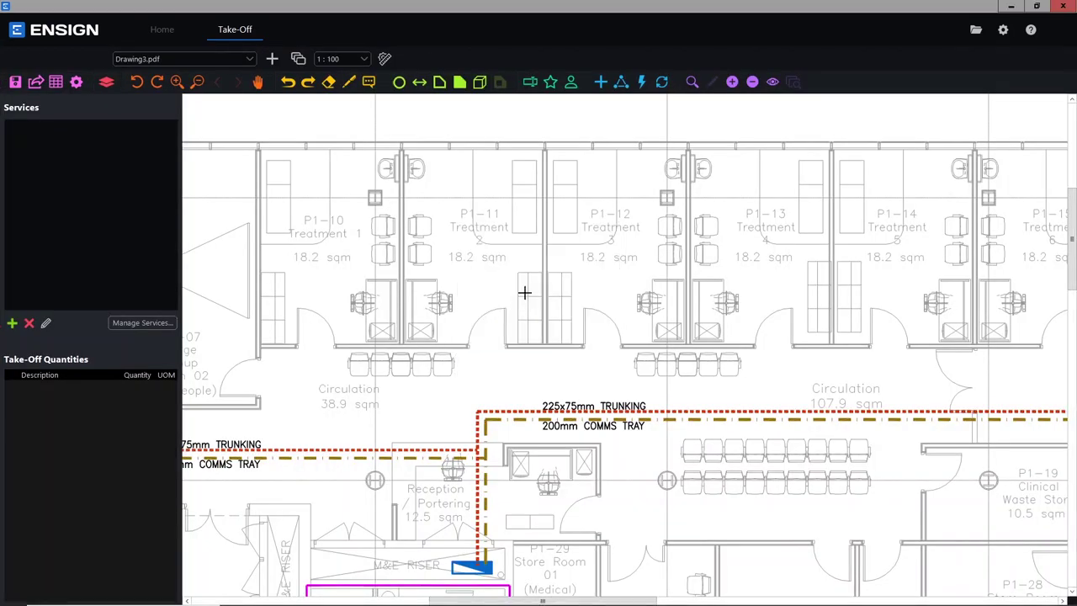
click(505, 344)
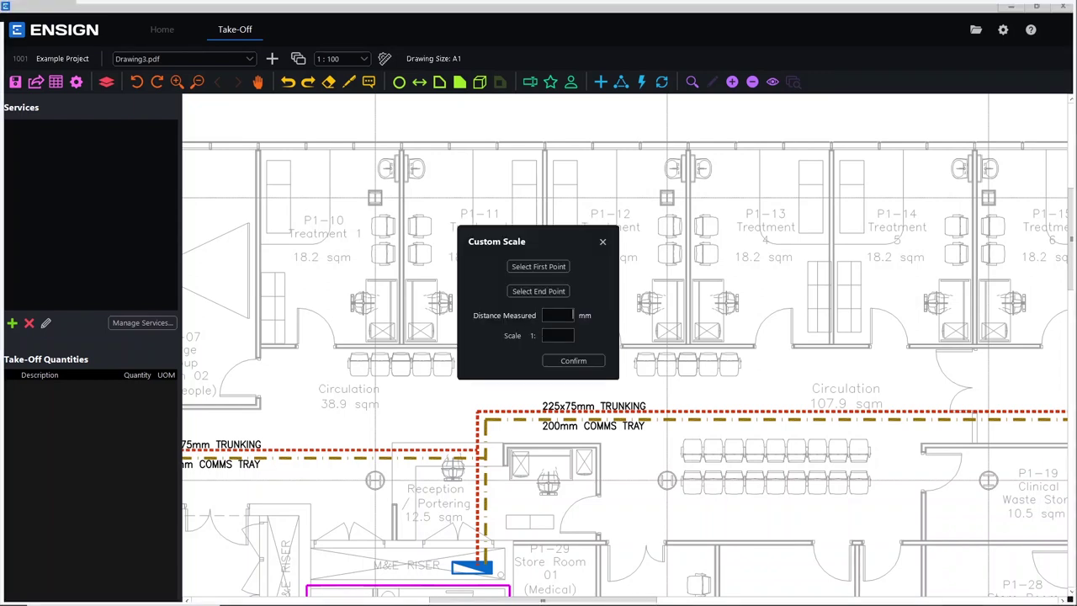
Set the custom scale's measured distance to 900 mm and its scale to 1:100, and confirm.
text(850)
double_click(549, 335)
drag(559, 315, 647, 308)
text(900)
text(100)
click(588, 362)
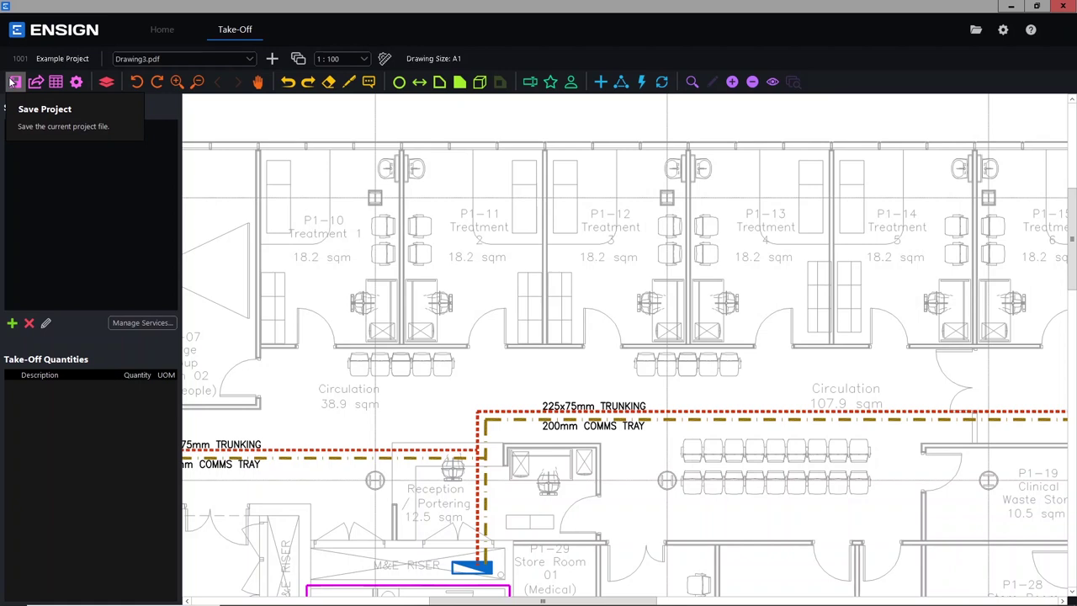
Start leaving the project but cancel the exit, and view the drawing's layer list before returning to the services list.
click(158, 33)
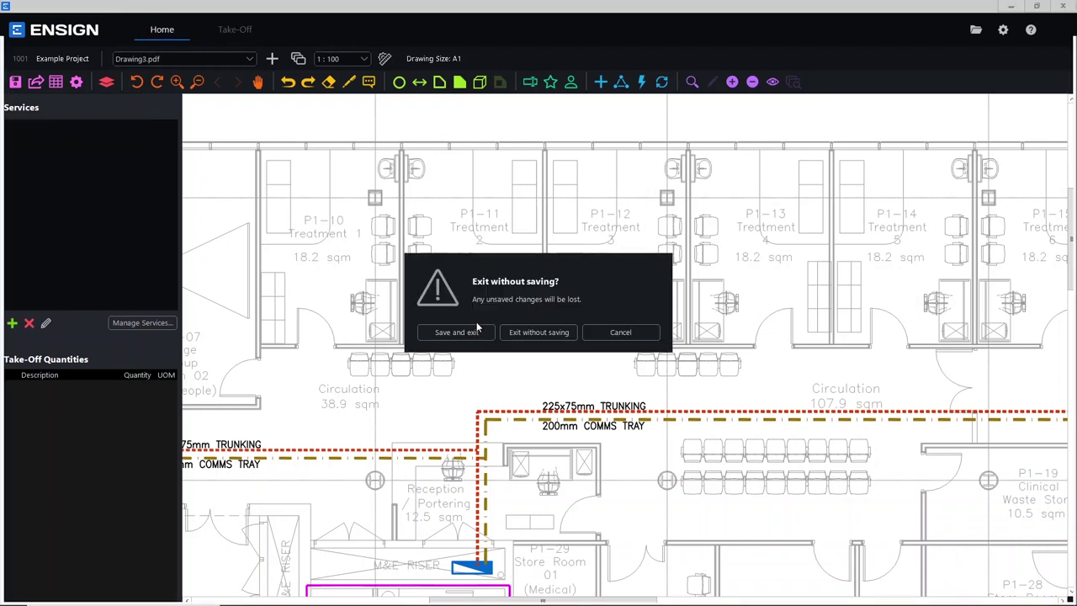
click(631, 335)
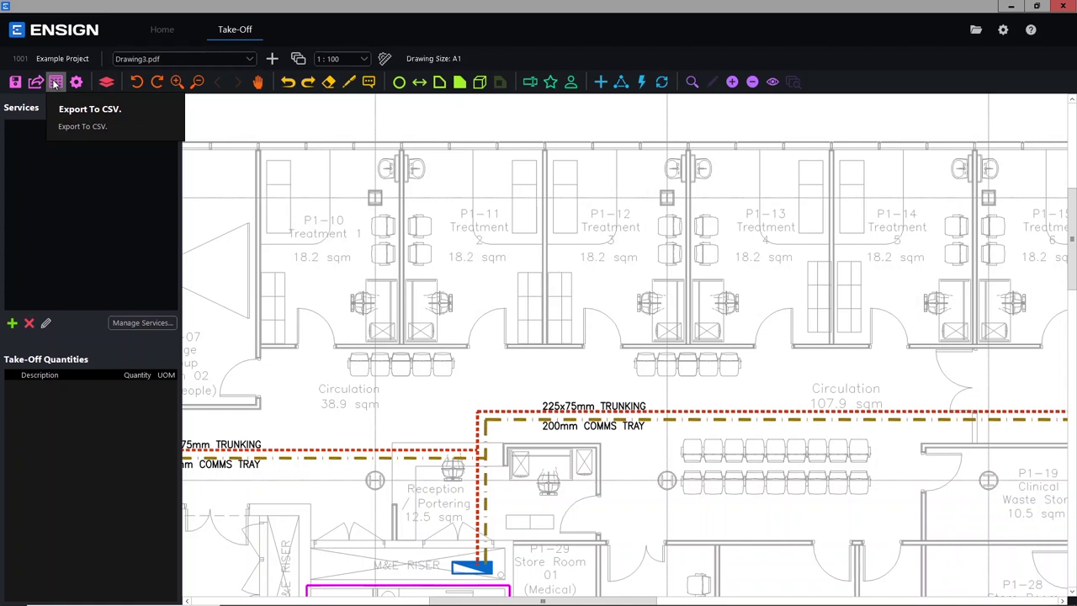
click(106, 83)
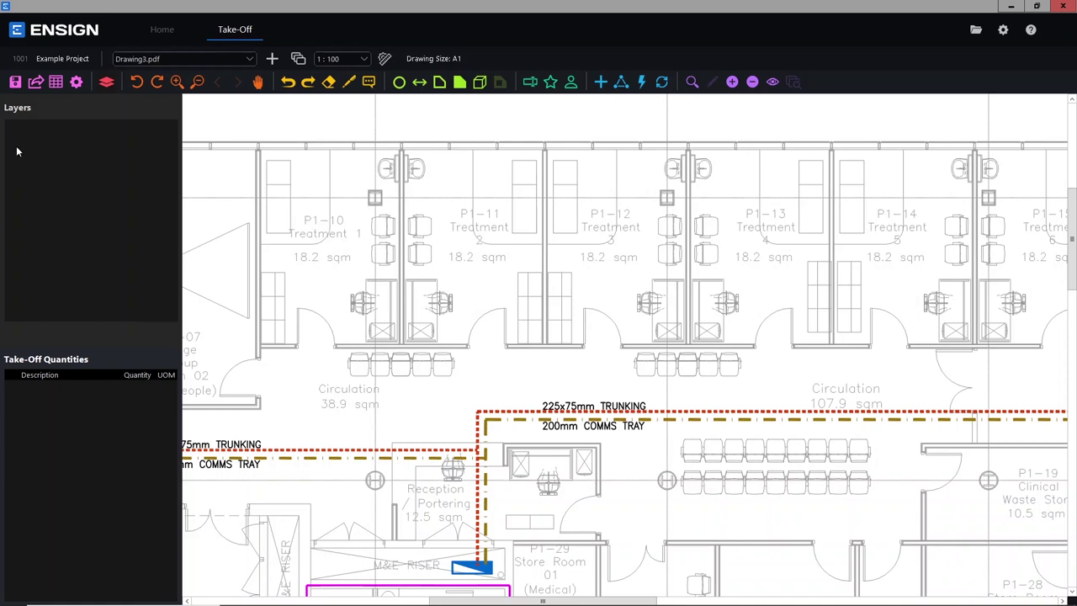
click(107, 83)
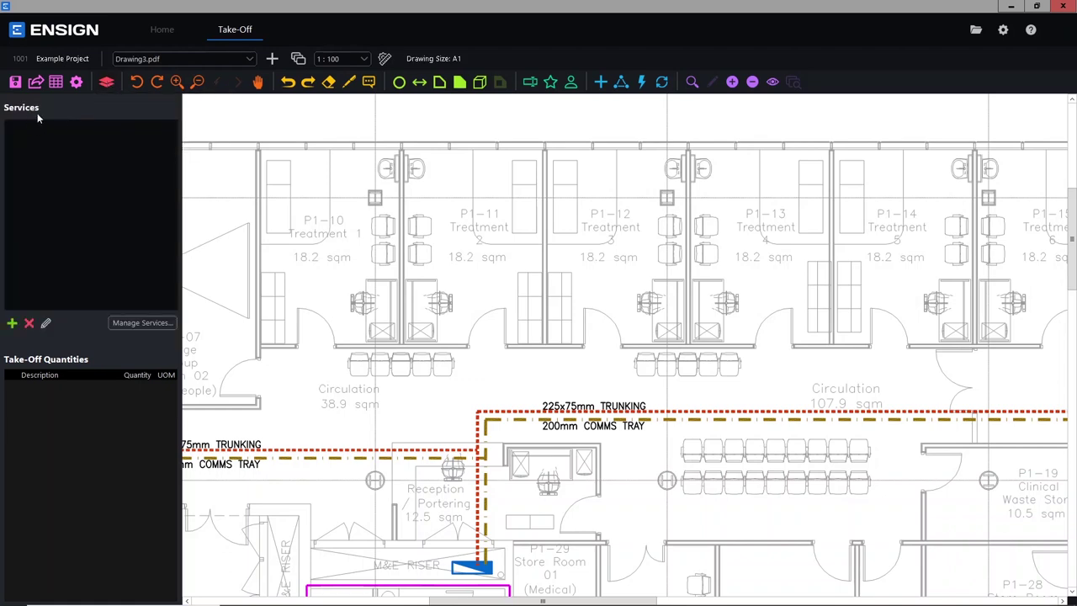
click(176, 82)
scroll(522, 381, up, 3)
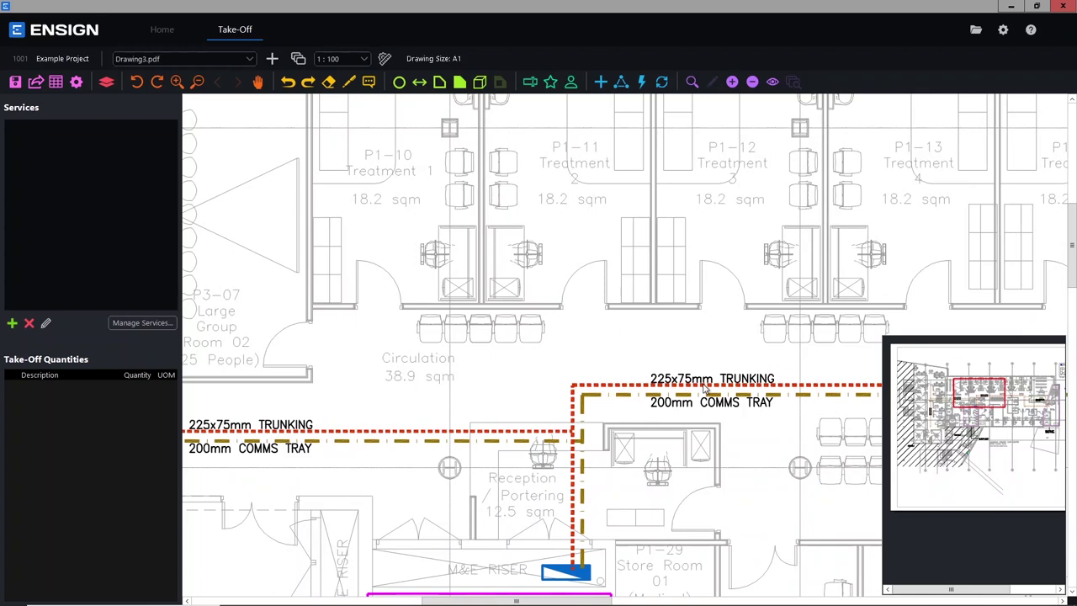
scroll(638, 344, down, 1)
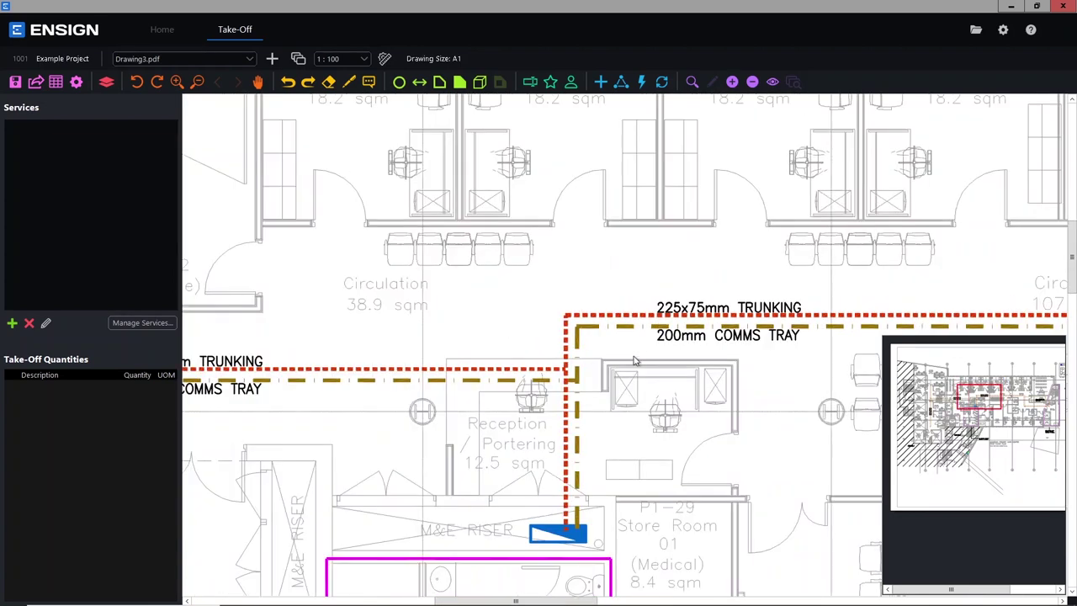
scroll(624, 343, down, 1)
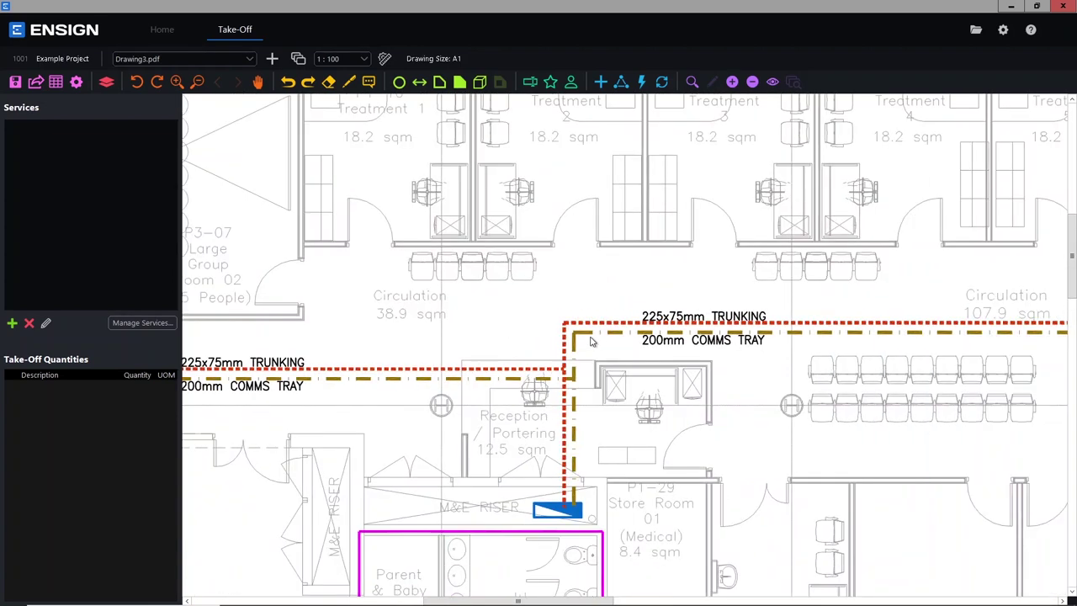
scroll(588, 339, up, 2)
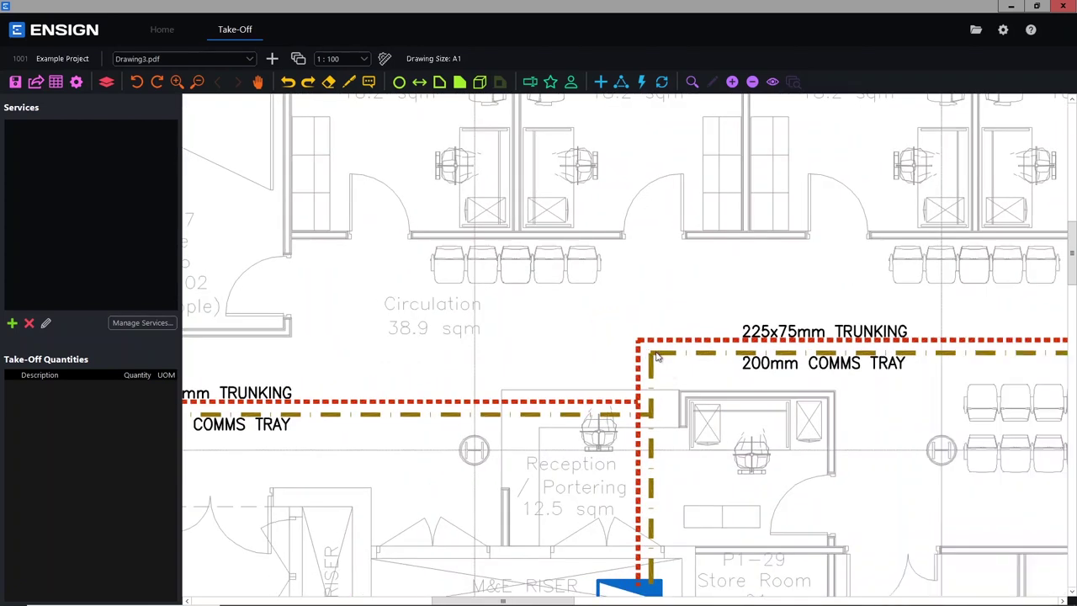
scroll(658, 357, down, 2)
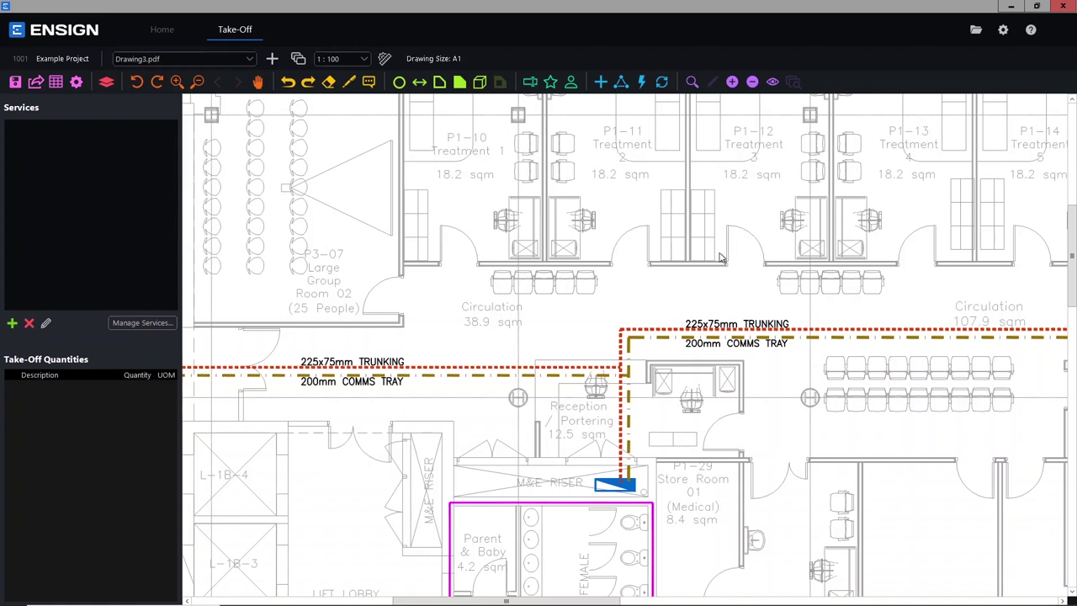
Review the display and take-off control options in the general settings, and cancel without saving.
click(1005, 31)
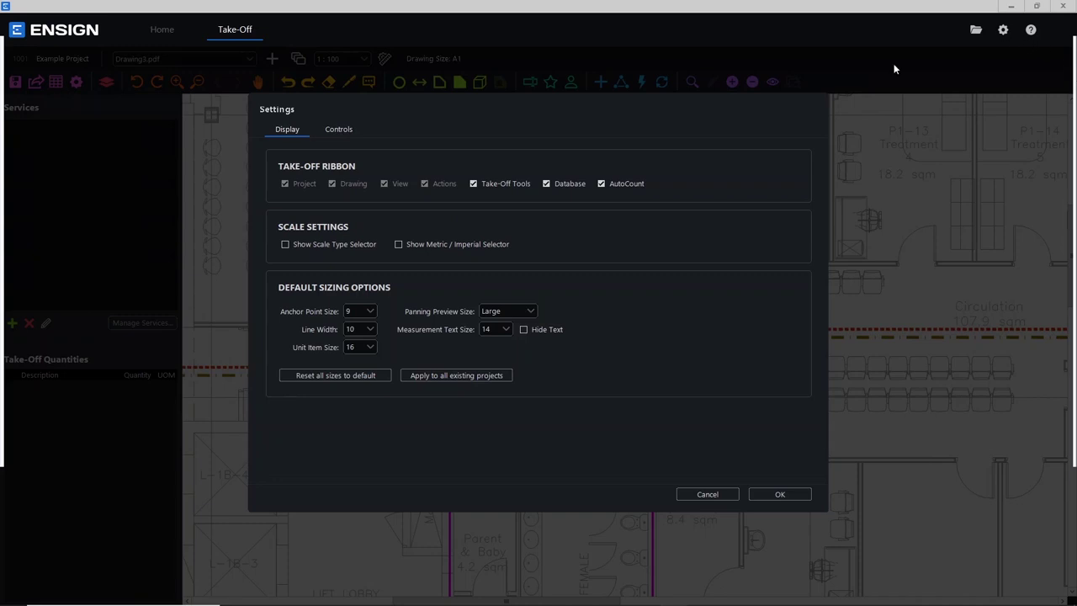
click(339, 131)
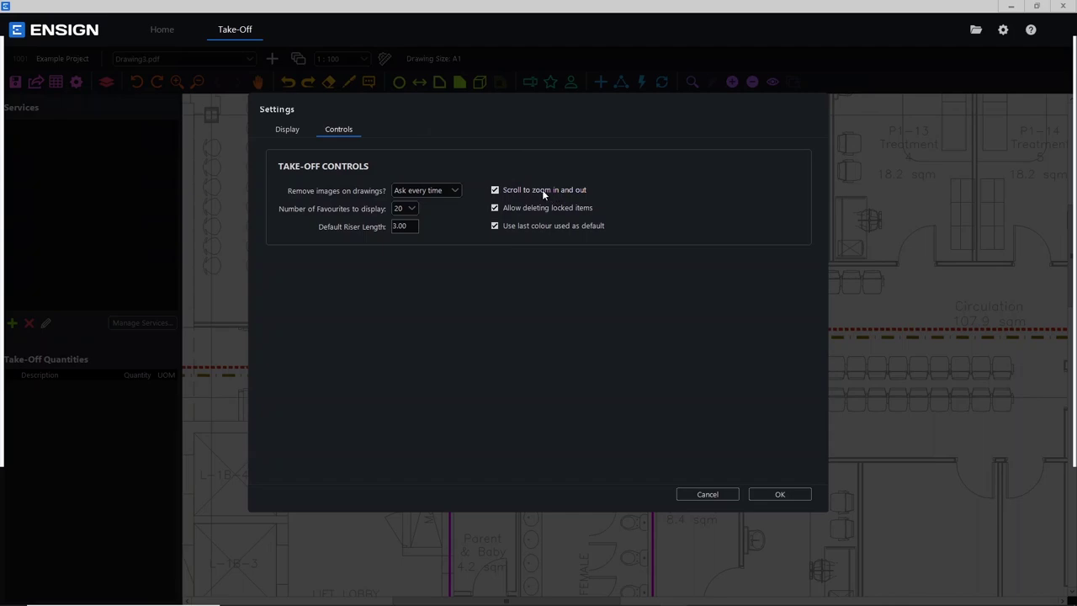
click(709, 494)
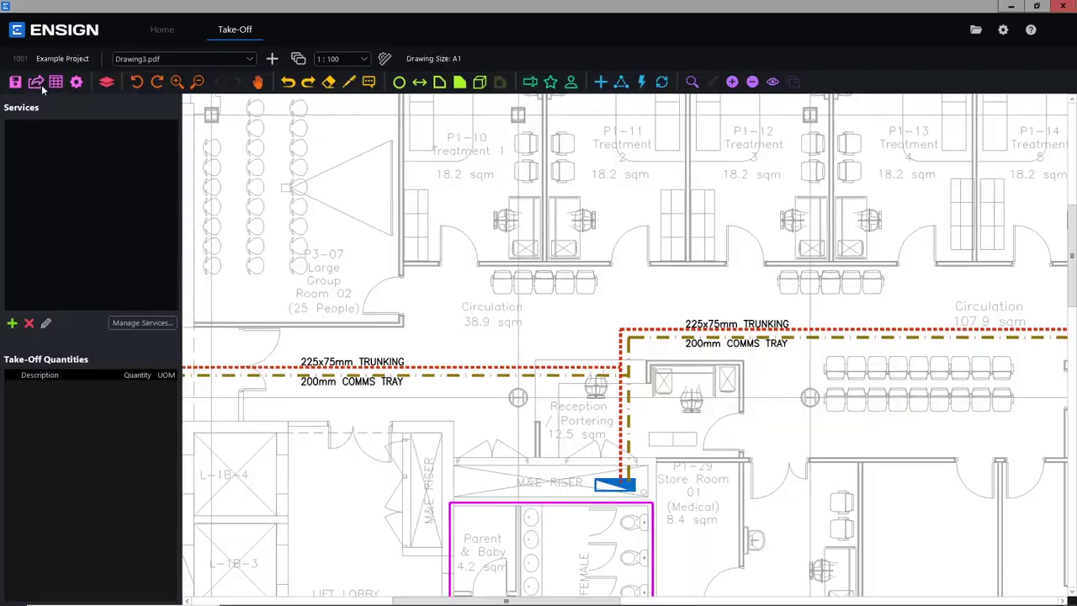
Review the display and take-off control options in the project preferences, and cancel without saving.
click(76, 82)
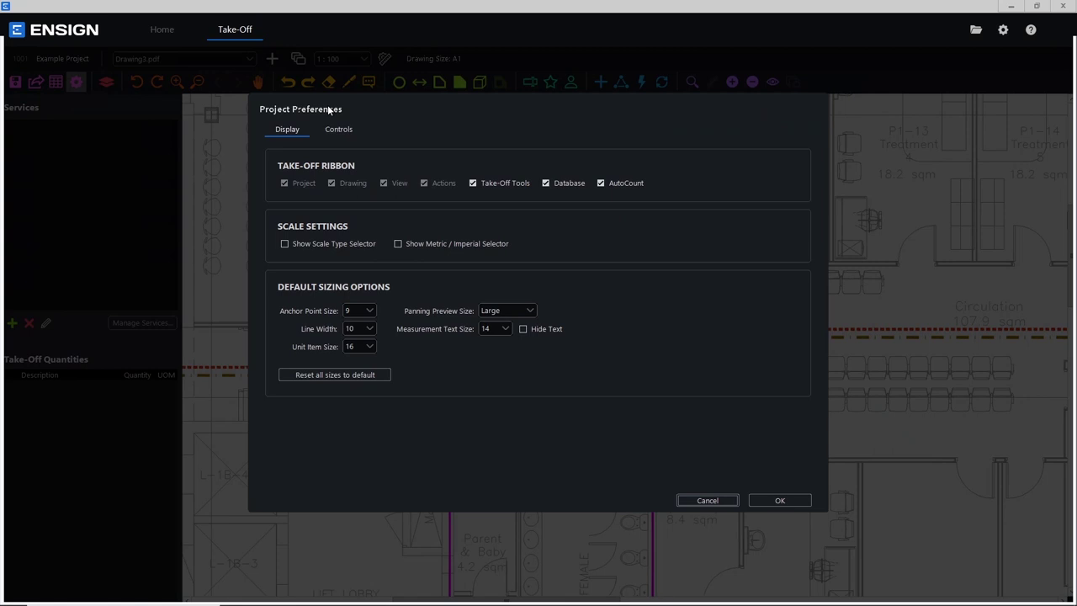
click(339, 131)
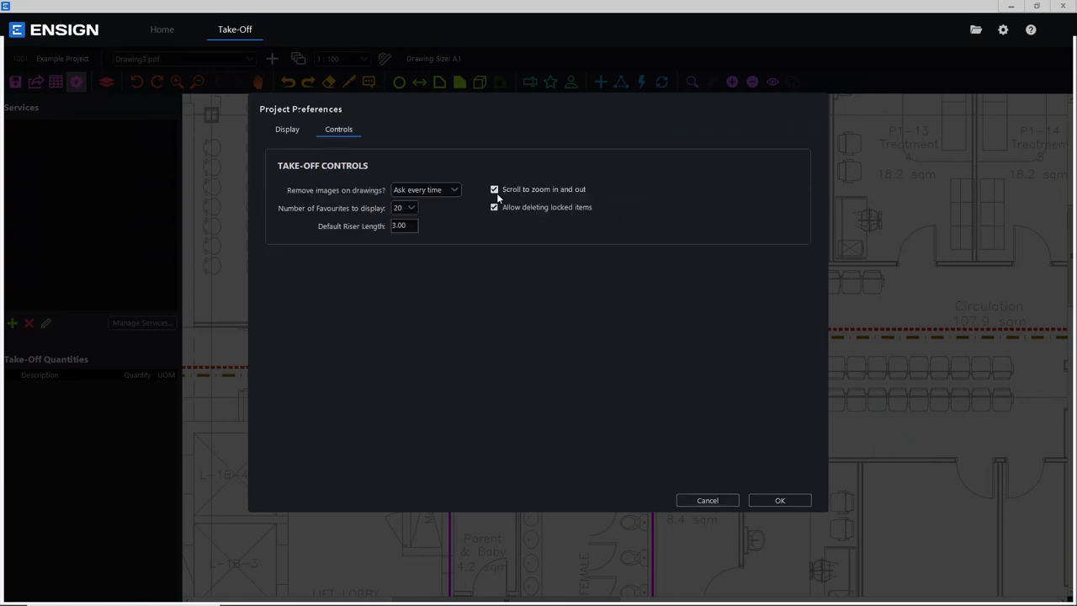
click(708, 501)
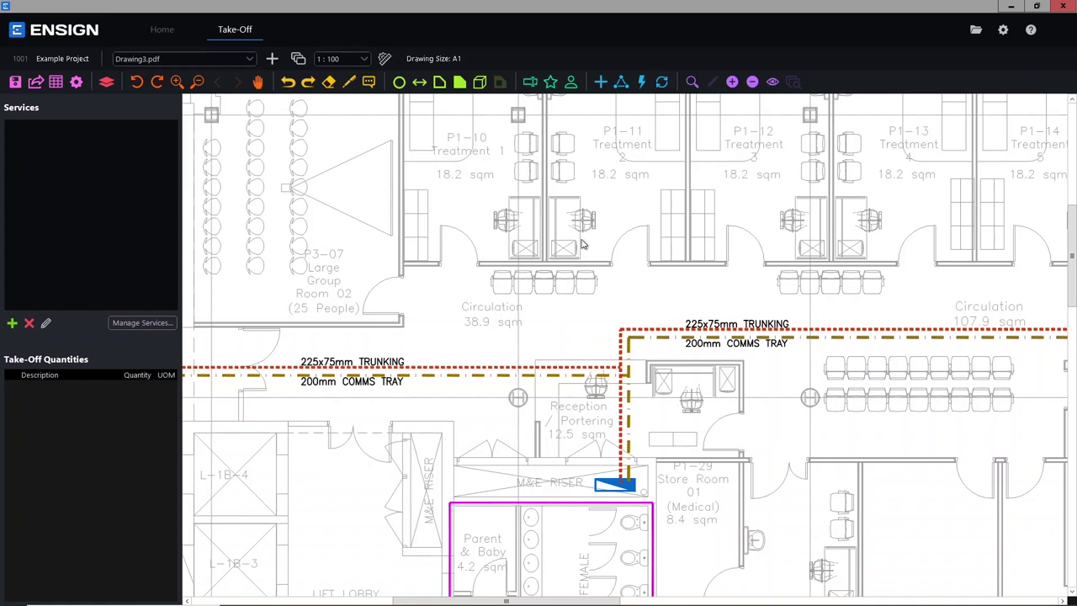
Remove the architectural background from Drawing3.pdf with the Auto Background option.
drag(578, 242, 341, 272)
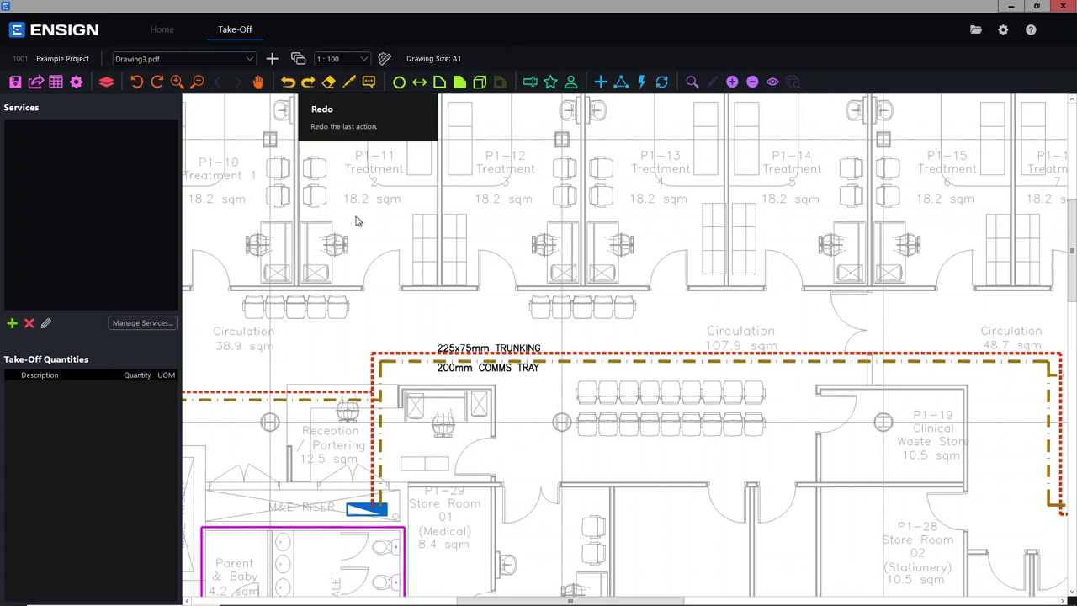
scroll(353, 194, down, 1)
mouse_move(341, 95)
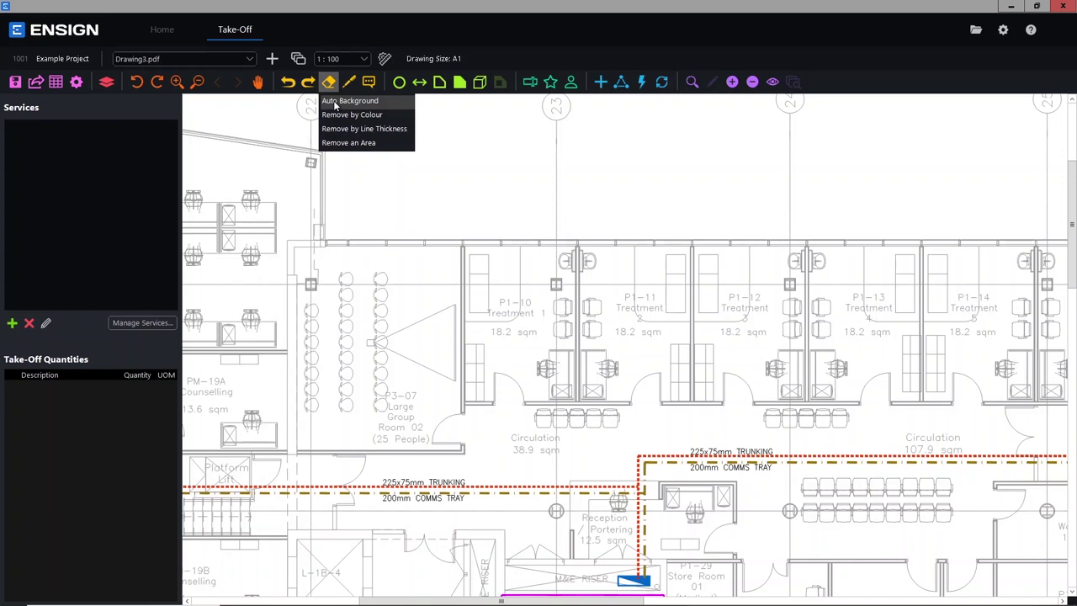
click(337, 103)
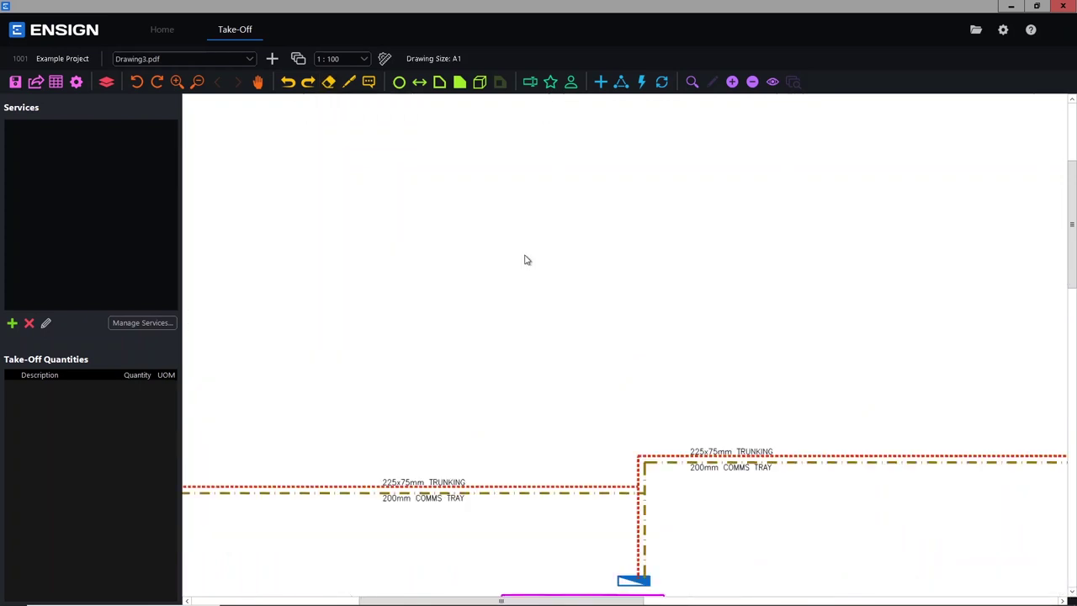
Look over the cleaned-up drawing and toggle the _Rapid-Background layer in the drawing's layer list.
scroll(609, 359, down, 2)
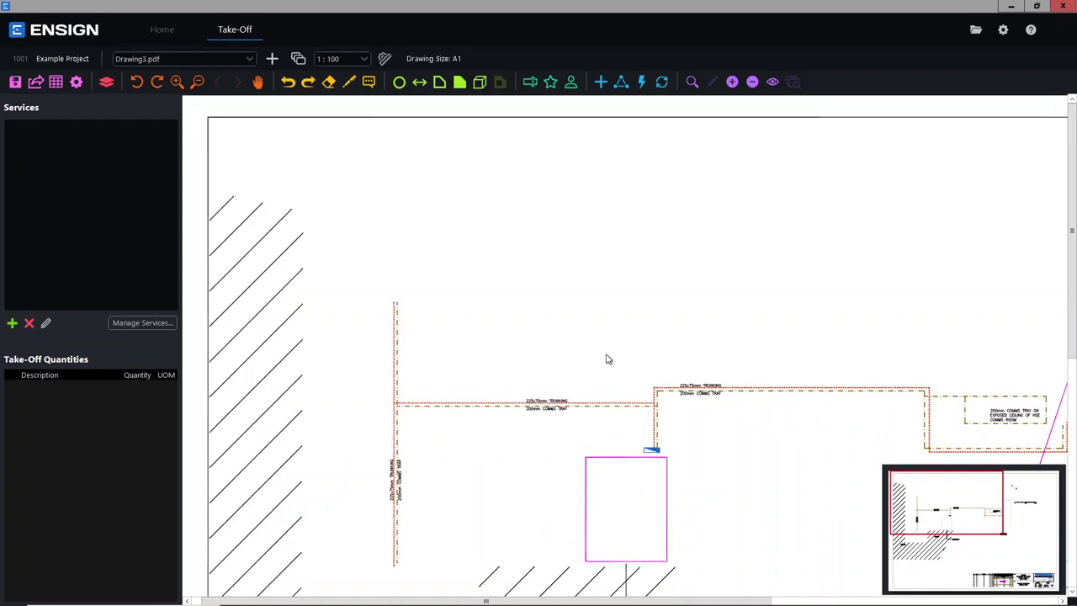
drag(586, 356, 496, 341)
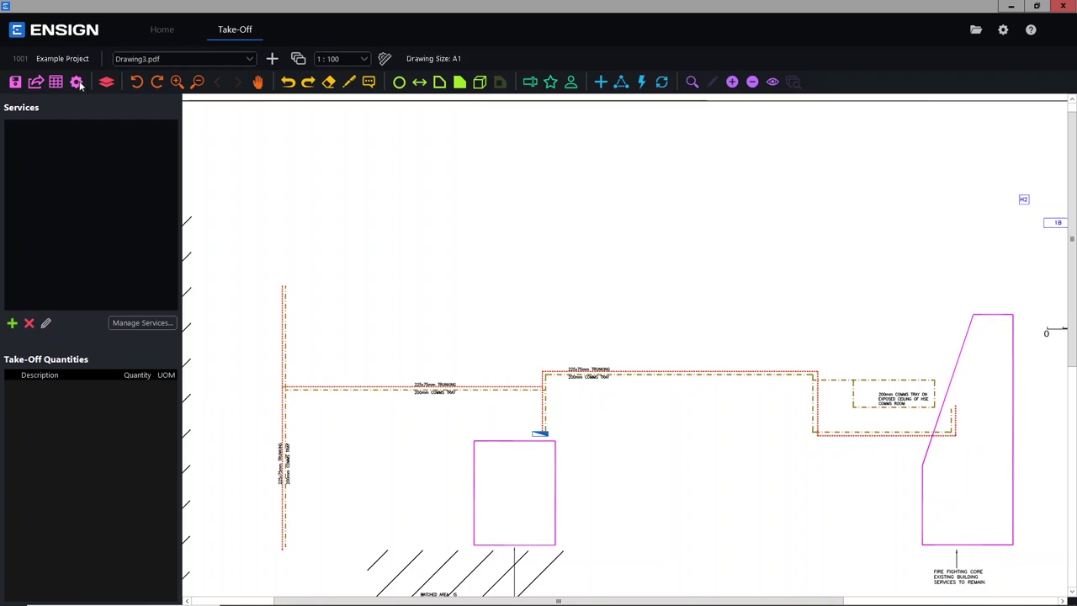
click(107, 83)
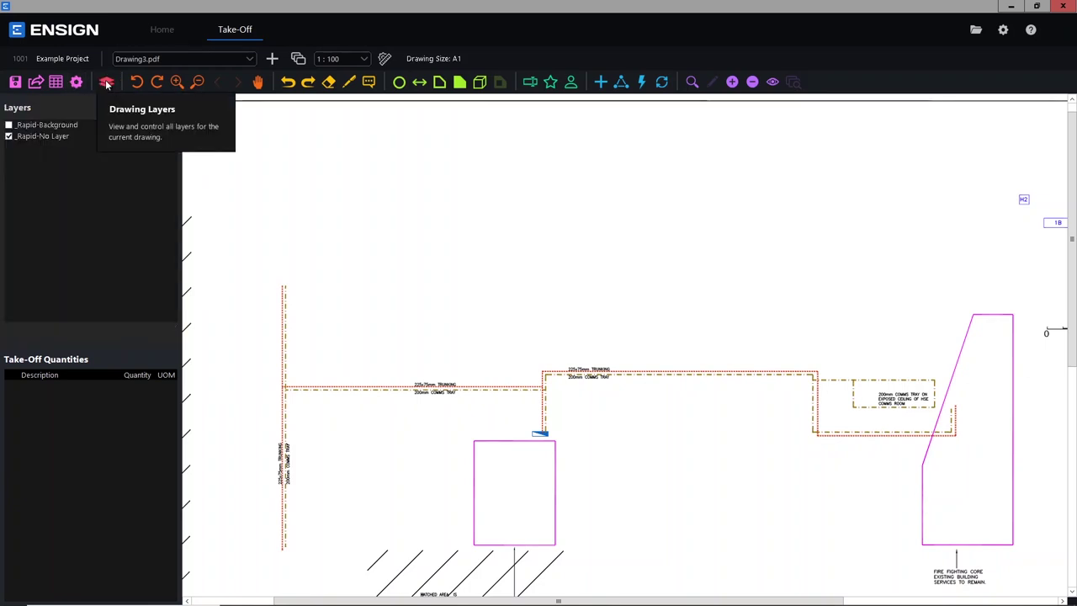
click(10, 128)
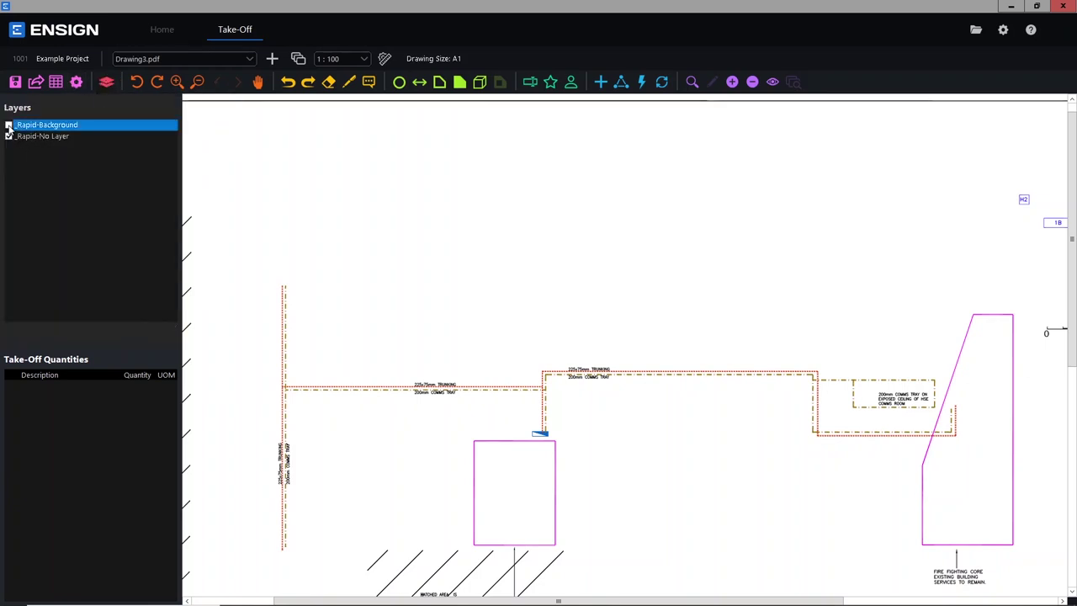
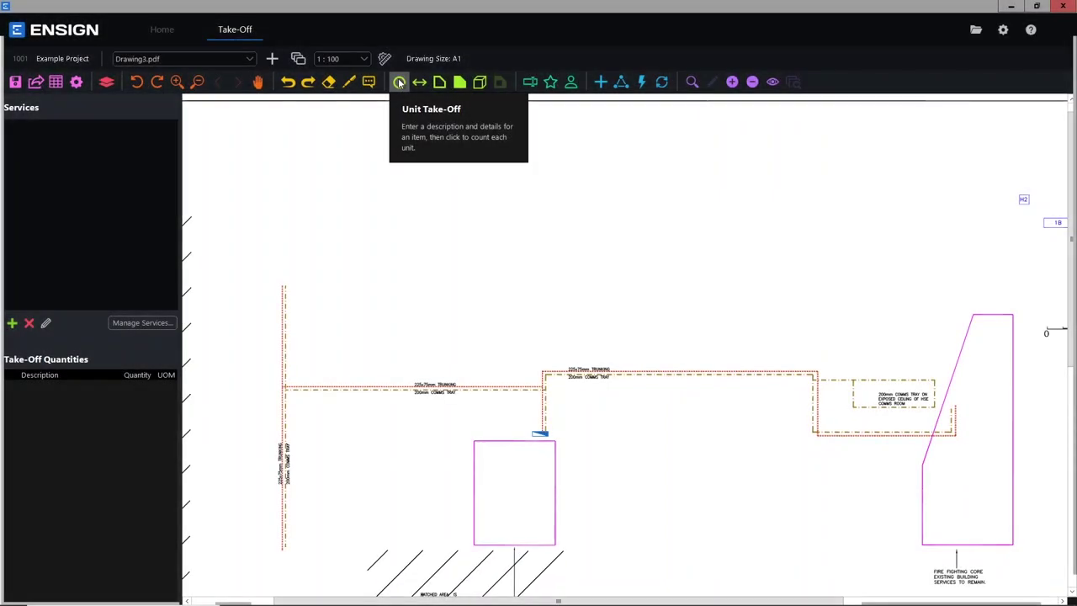
Start a Unit Take-Off and add a service described as Example for it.
click(399, 82)
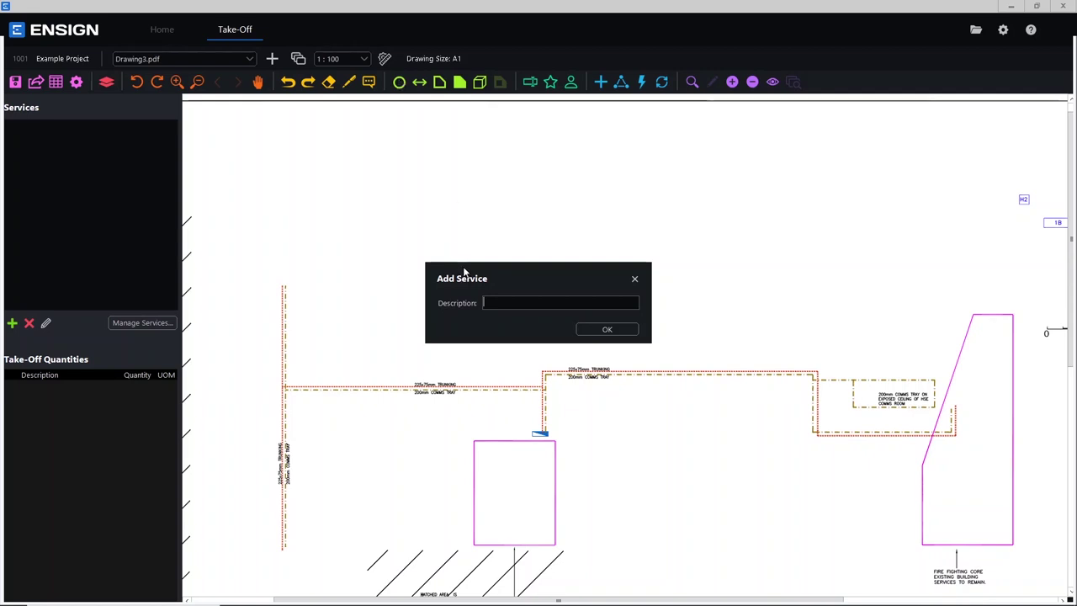
mouse_move(464, 271)
mouse_down()
mouse_move(245, 163)
mouse_move(241, 149)
mouse_up()
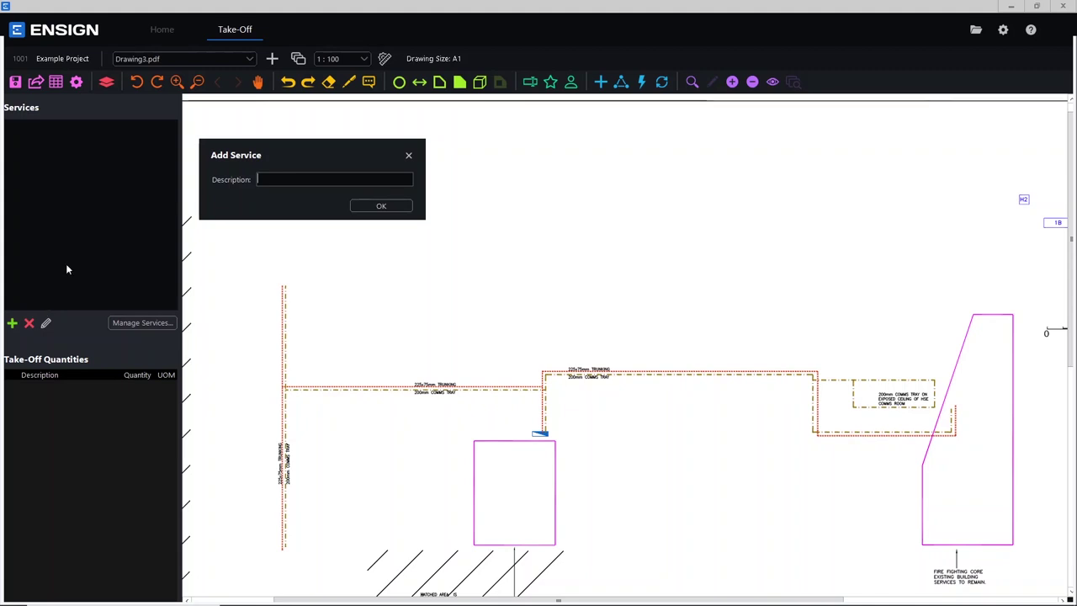
text(Example)
click(381, 207)
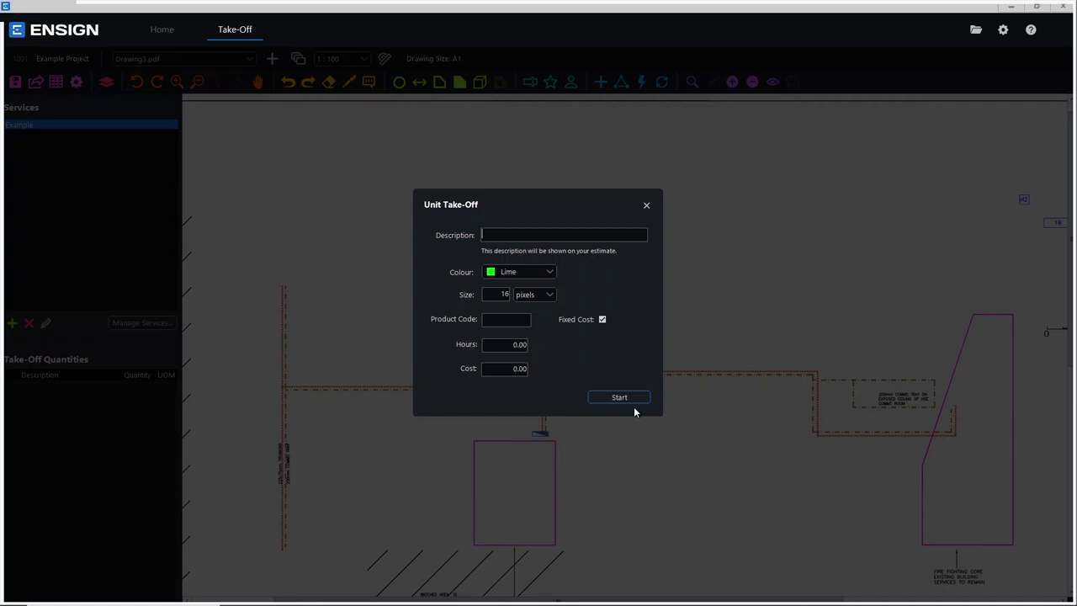
Describe the unit item as 225mm 90 Bends, keep the colour Lime, and start the count.
text(225mm 90 Bends)
click(547, 272)
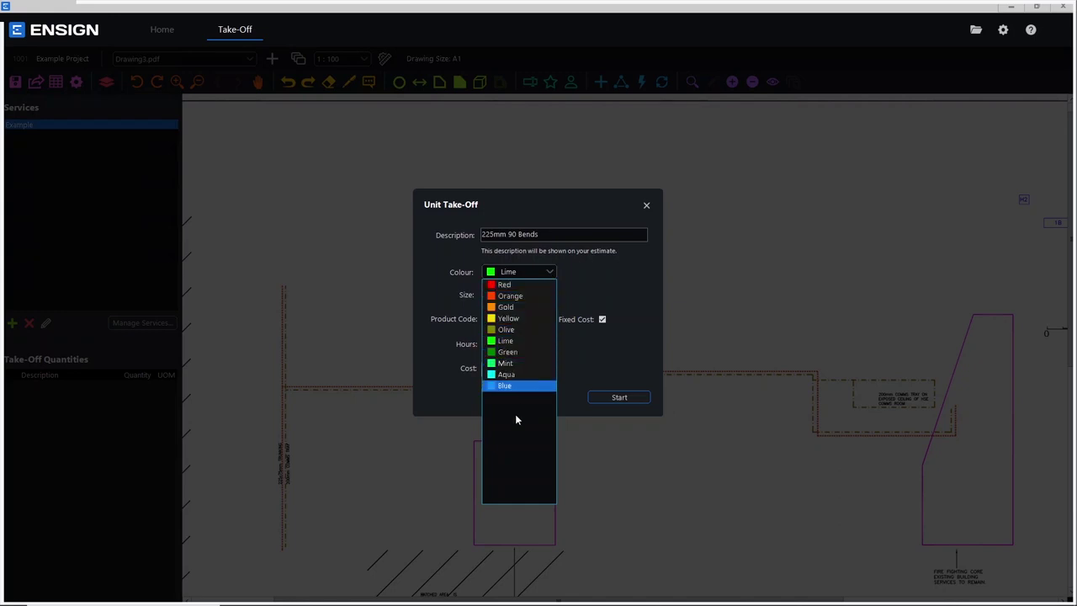
click(633, 371)
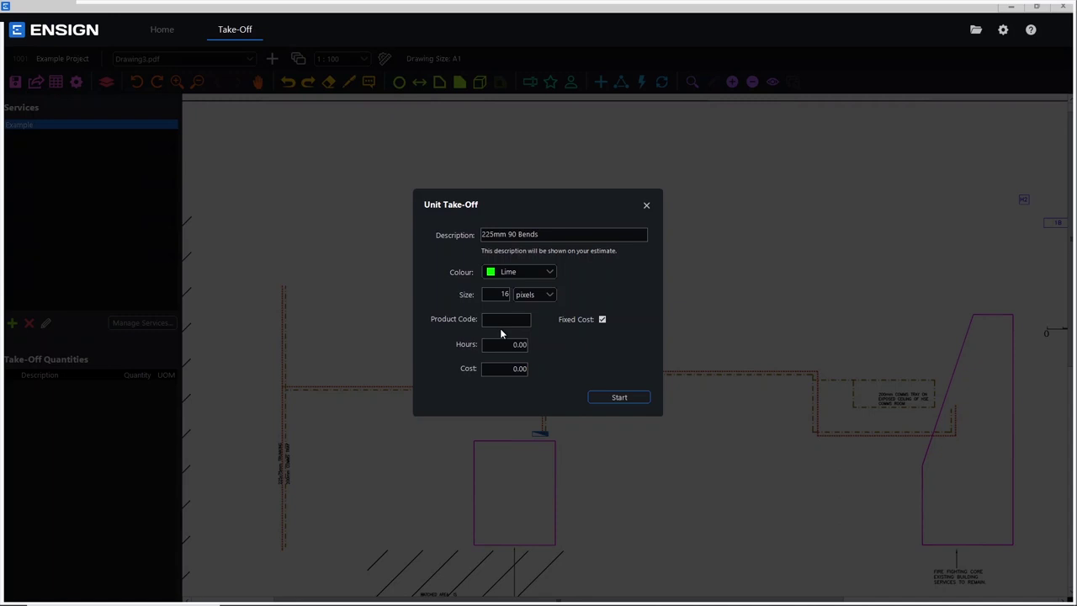
click(619, 399)
Count the three 90-degree bends on the trunking run near the fire fighting core and finish the unit take-off.
scroll(837, 401, up, 3)
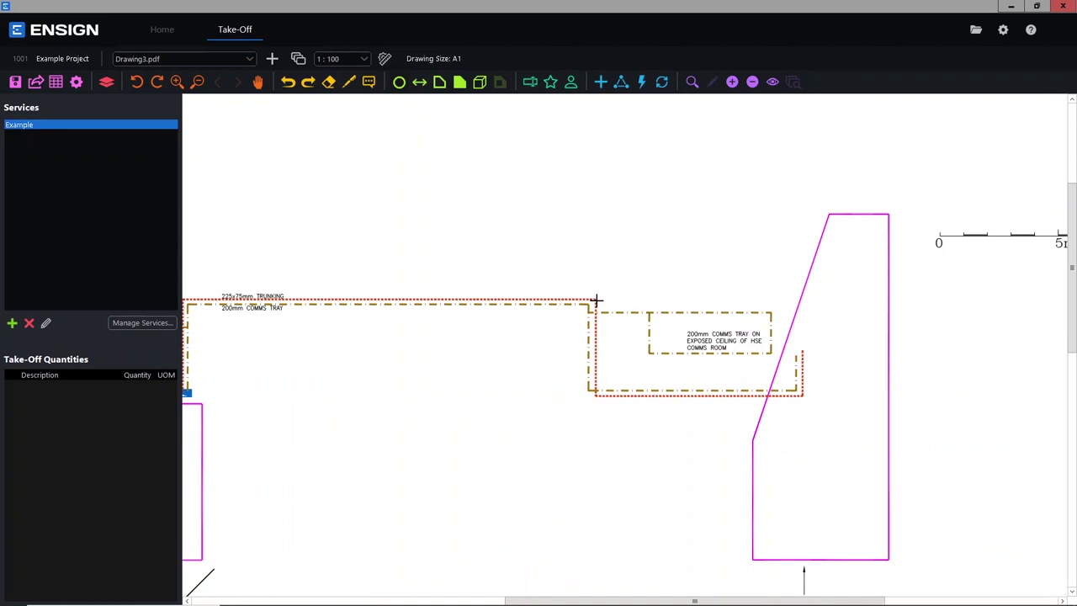
click(595, 299)
click(596, 362)
click(598, 399)
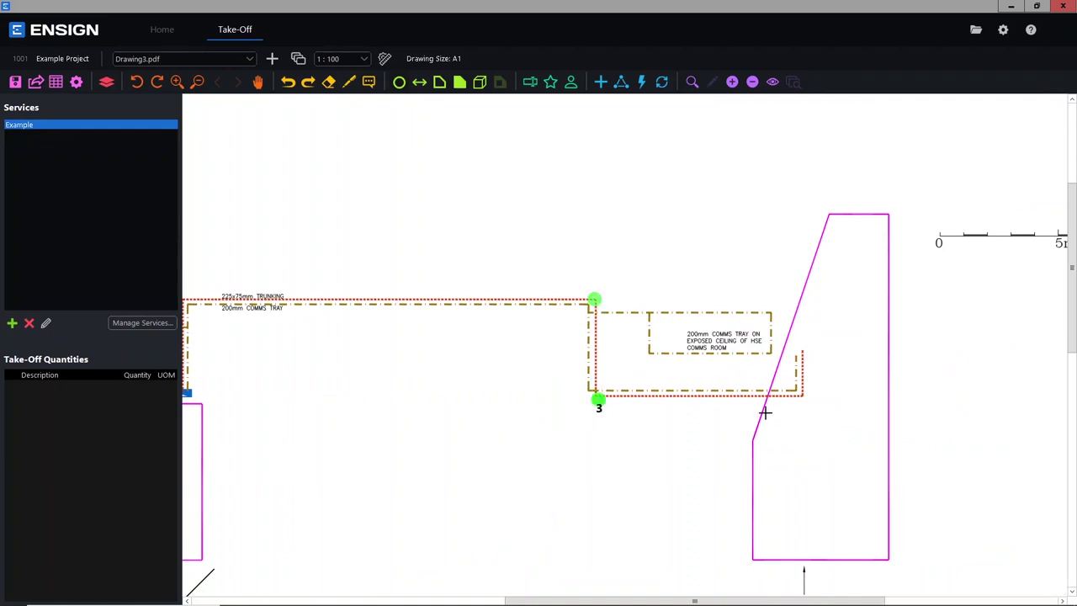
click(809, 403)
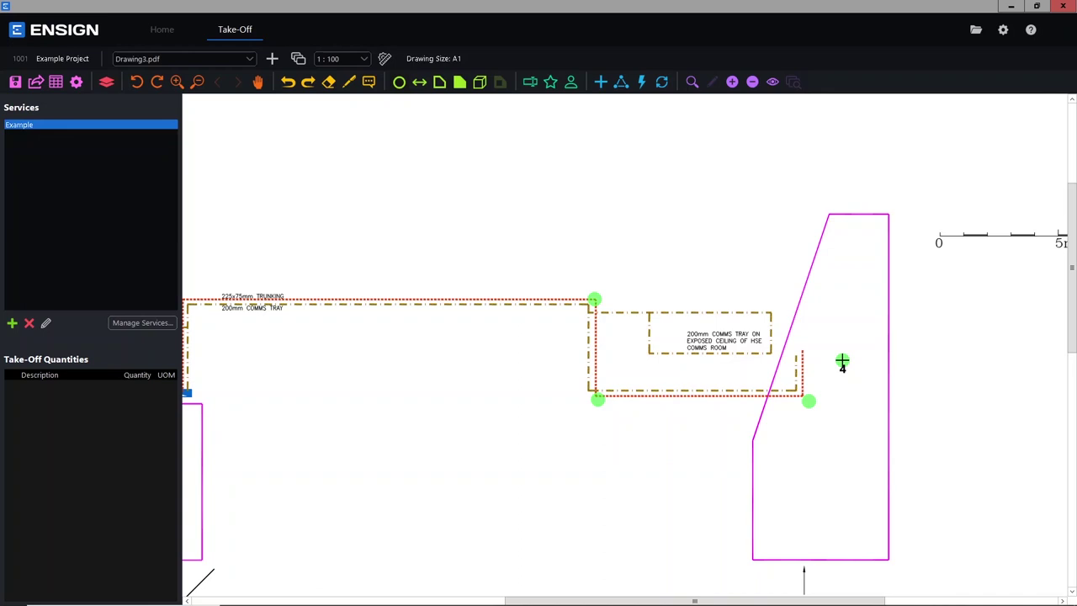
right_click(842, 358)
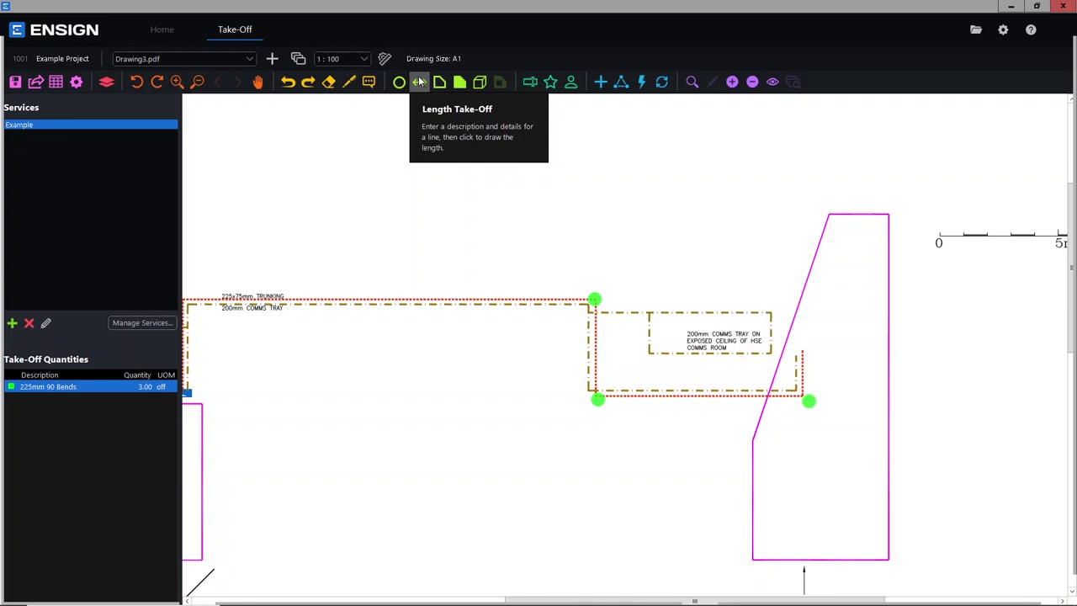
Start a Length Take-Off described as 225mm Trunking, using the Standard Linear method.
click(419, 81)
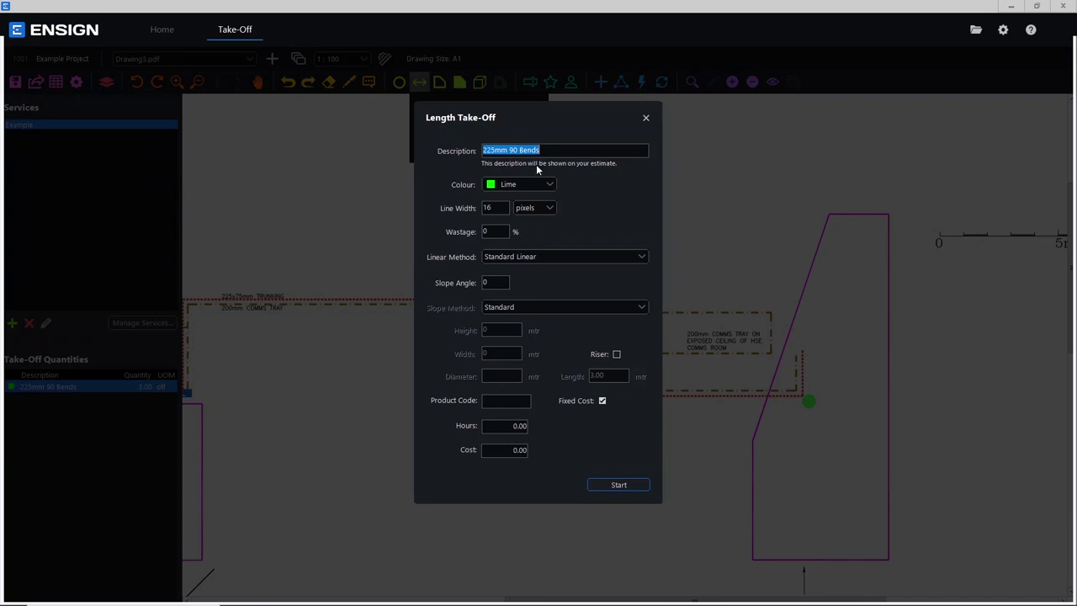
click(540, 261)
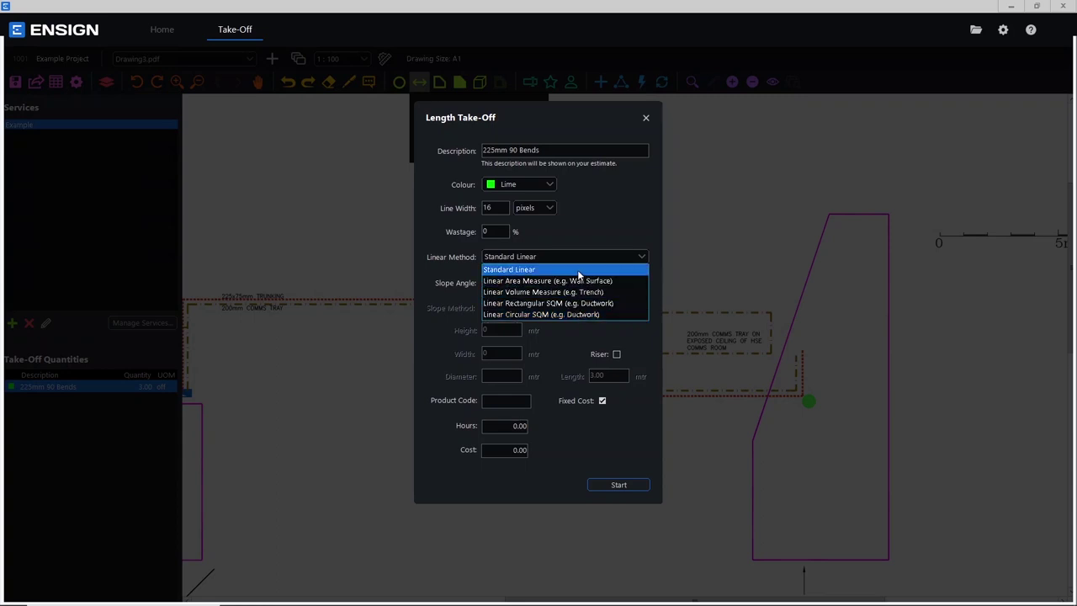
click(577, 269)
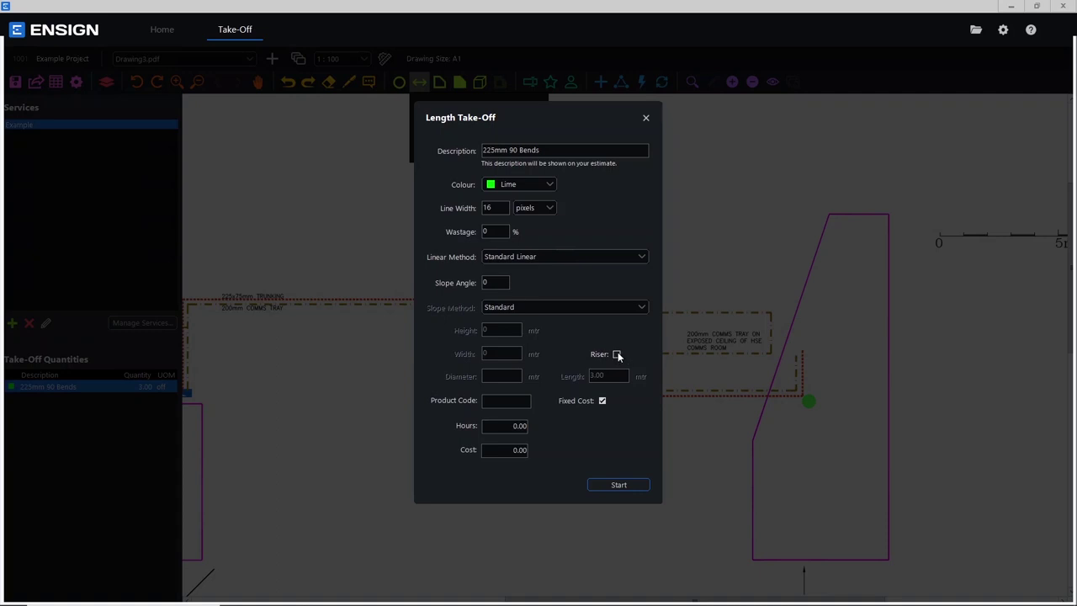
drag(570, 151, 508, 150)
key(BackSpace)
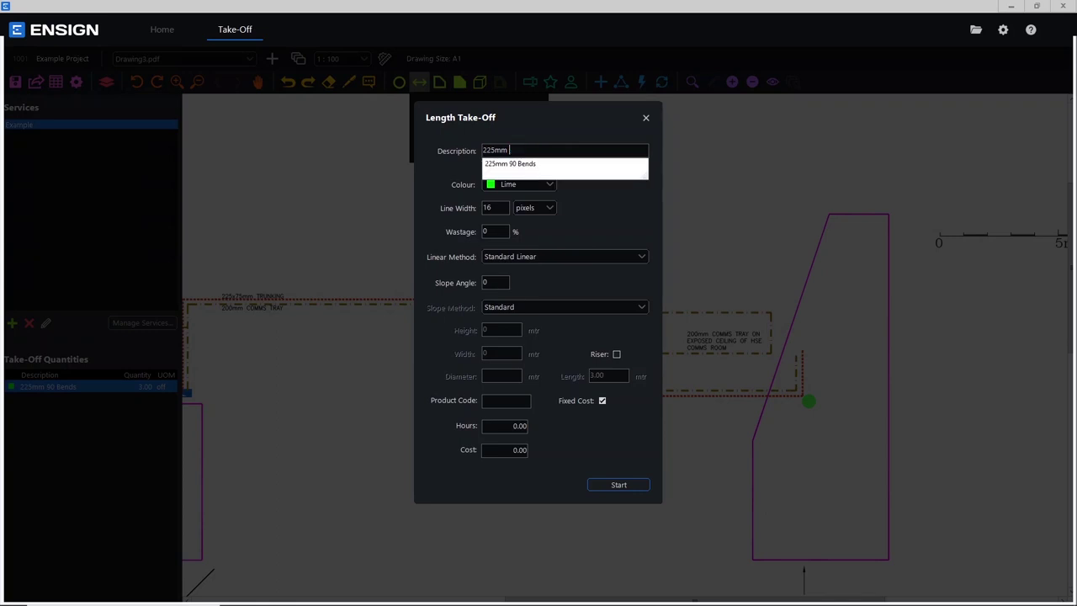
text(Trunking)
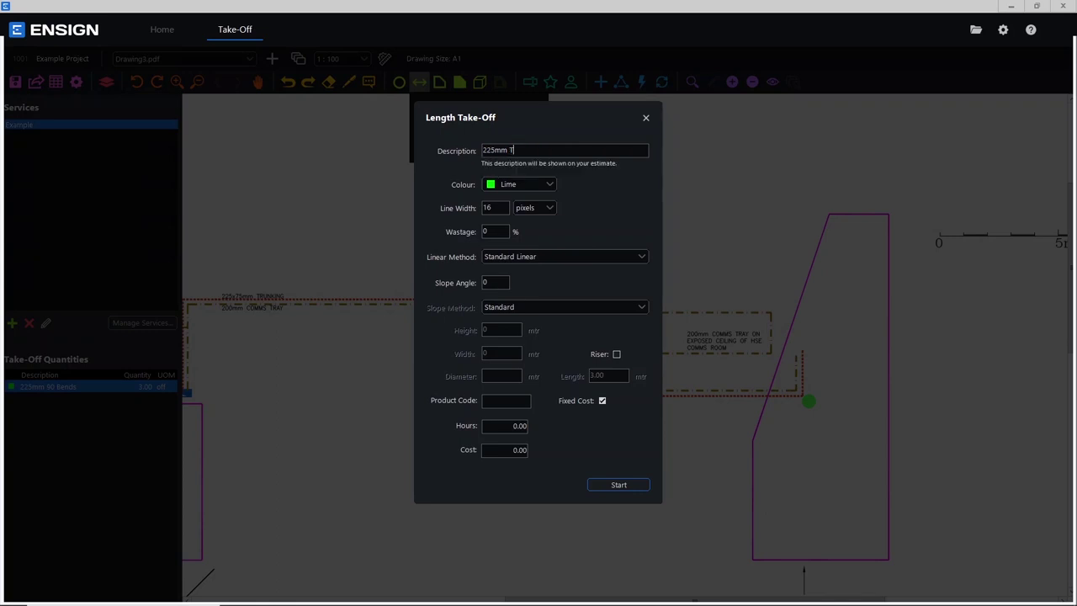
click(619, 486)
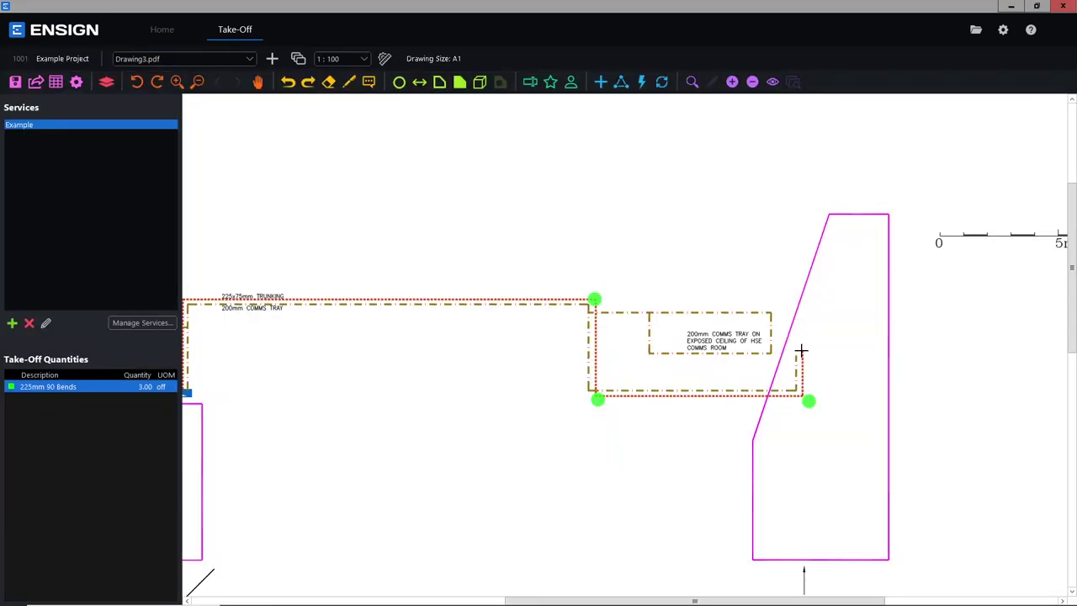
Trace the main trunking run from the fire fighting core to the blue symbol above the magenta square, about 36.5 m long.
click(801, 351)
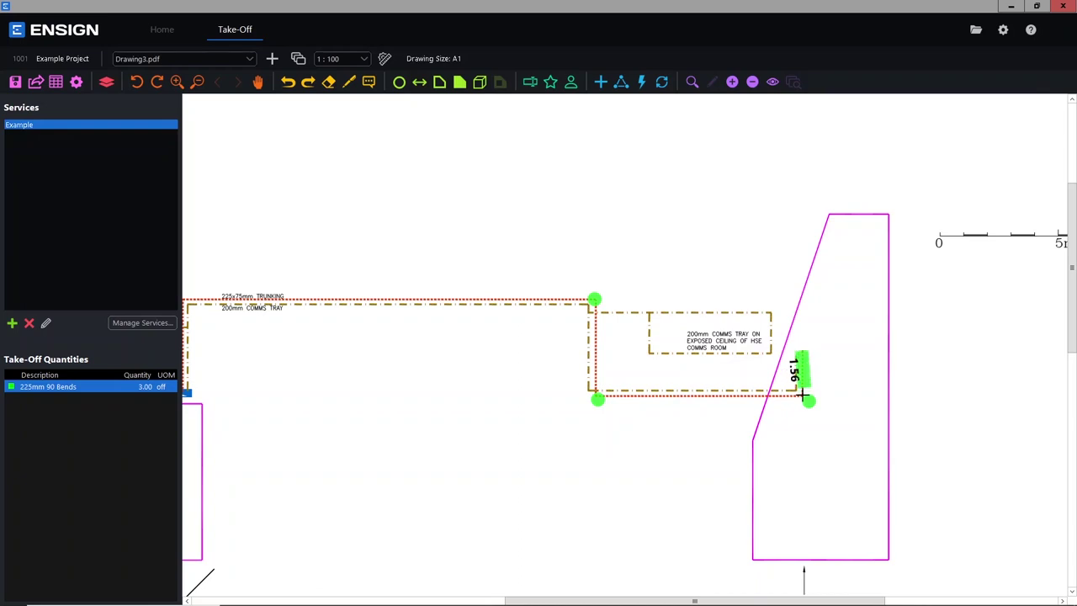
click(808, 399)
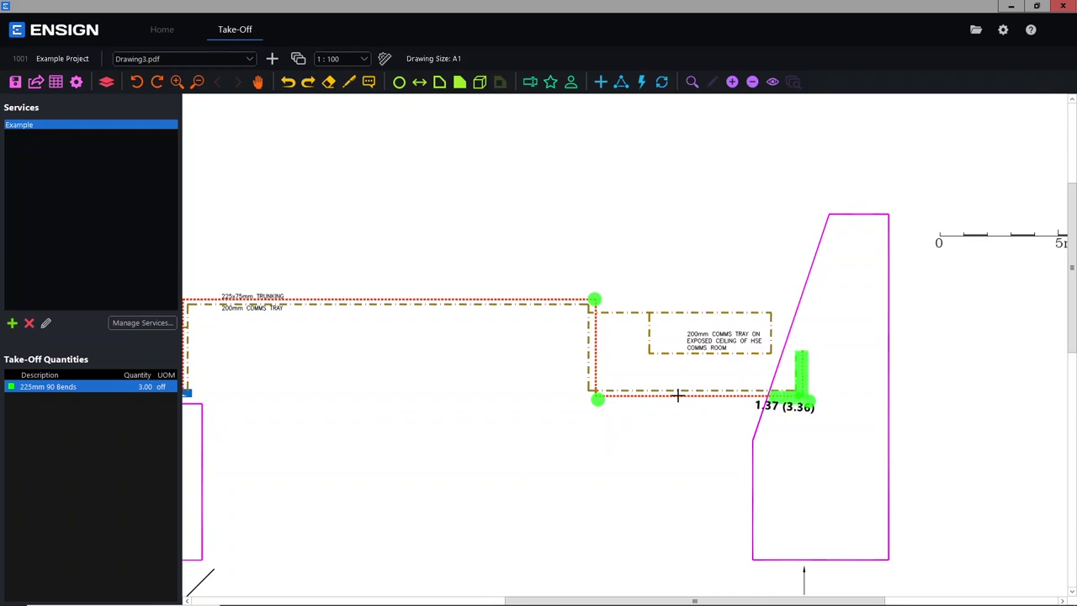
click(597, 399)
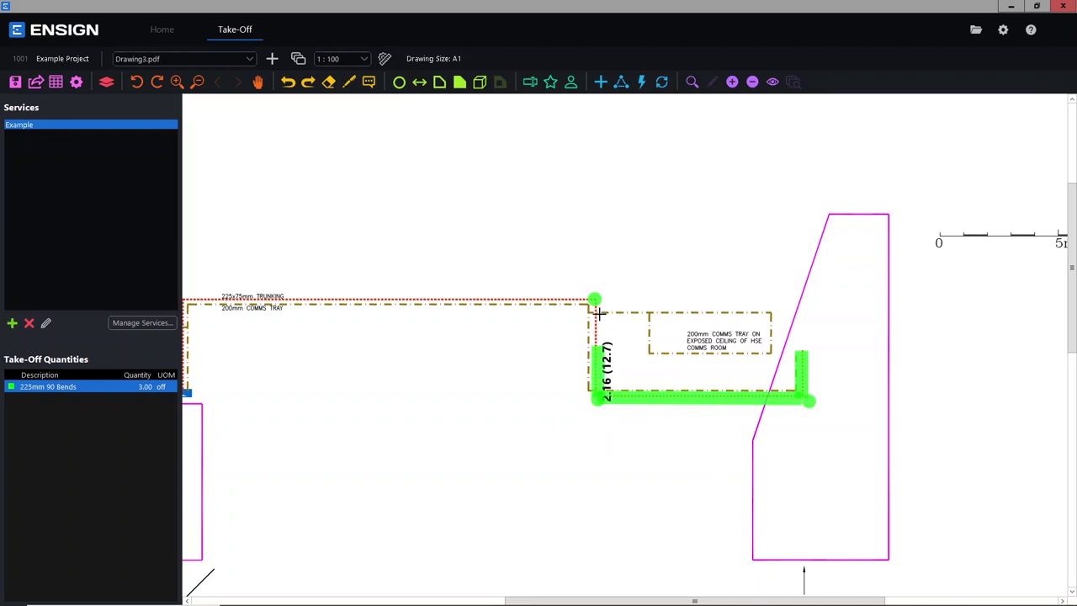
click(597, 294)
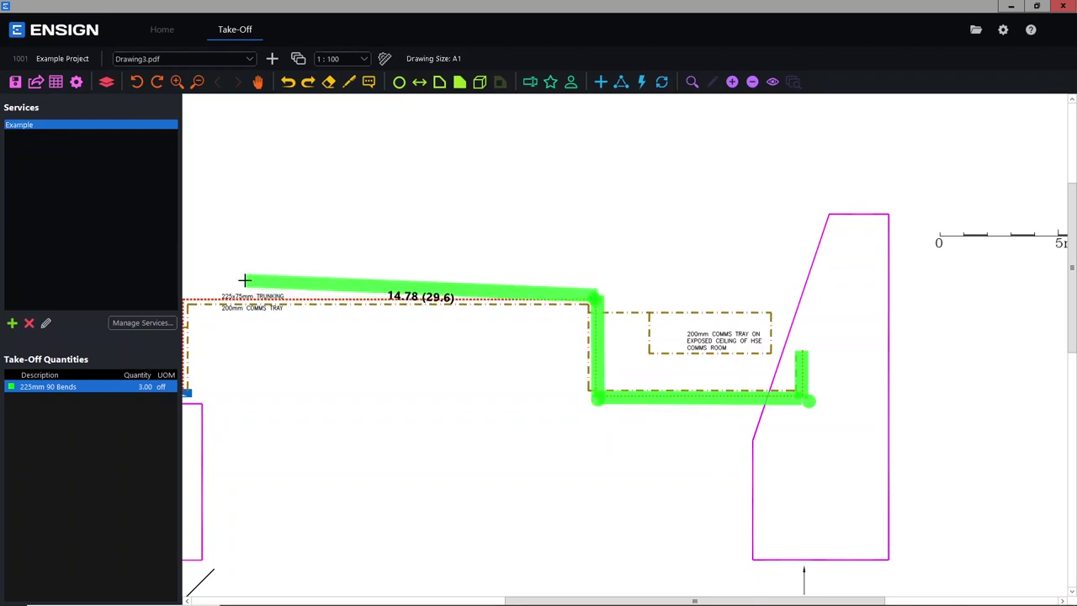
mouse_move(244, 280)
mouse_down()
mouse_move(692, 284)
mouse_move(666, 285)
mouse_up()
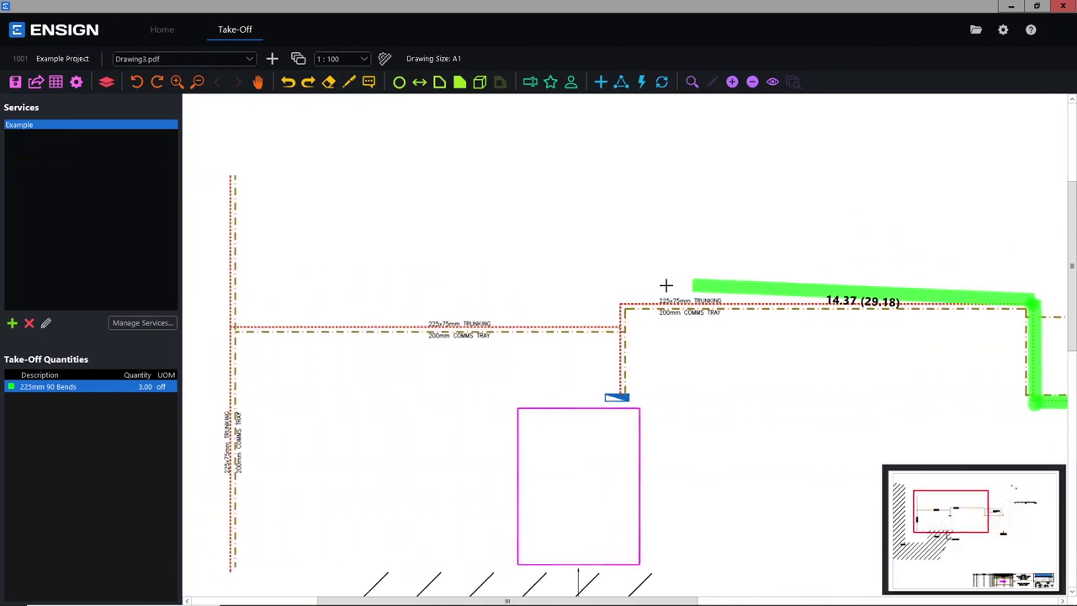
click(615, 302)
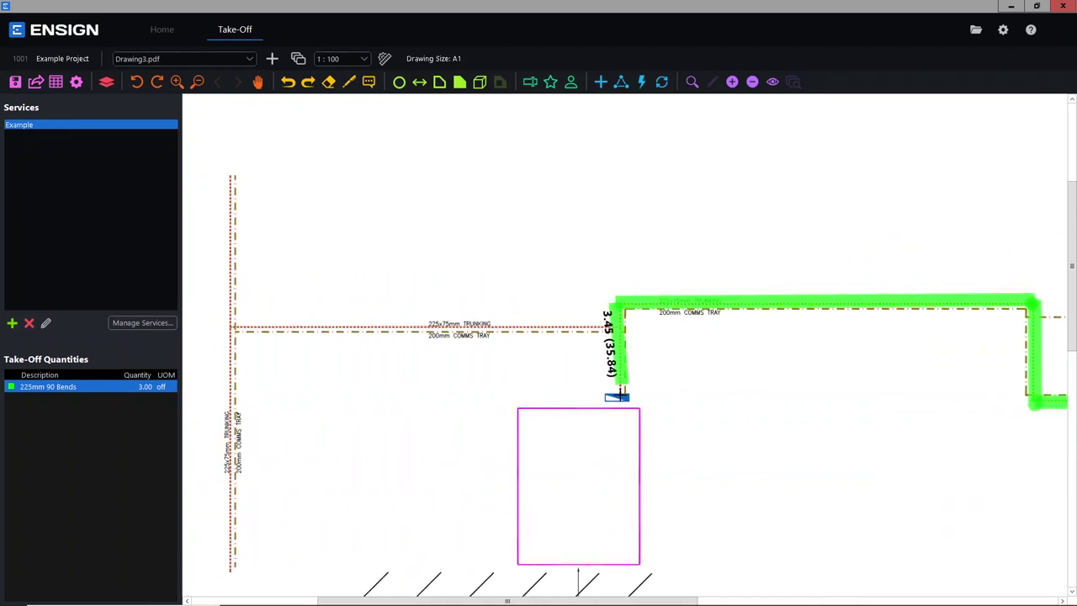
click(616, 399)
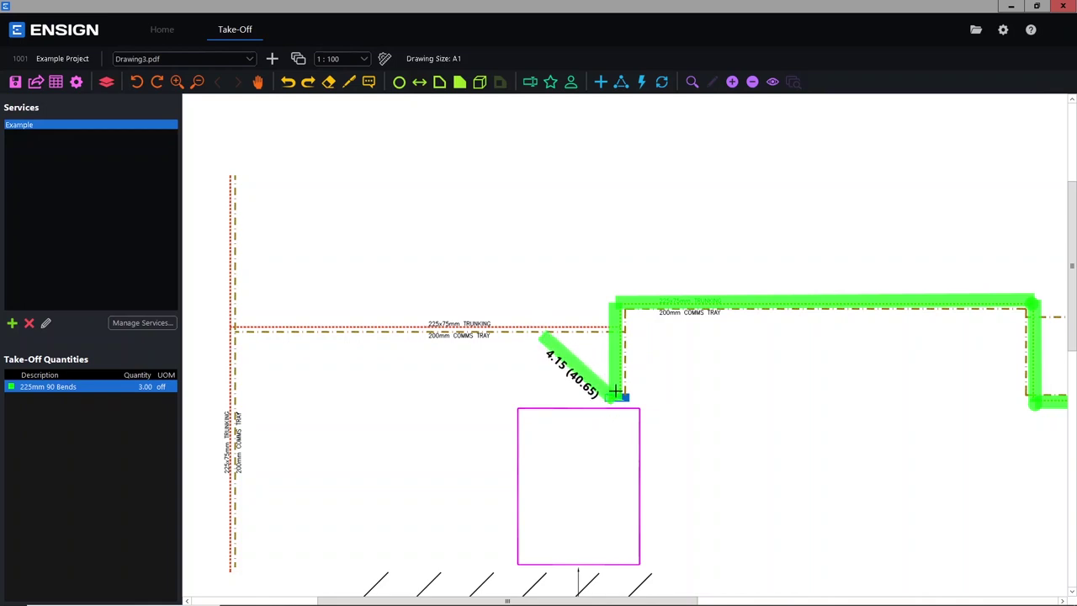
right_click(543, 356)
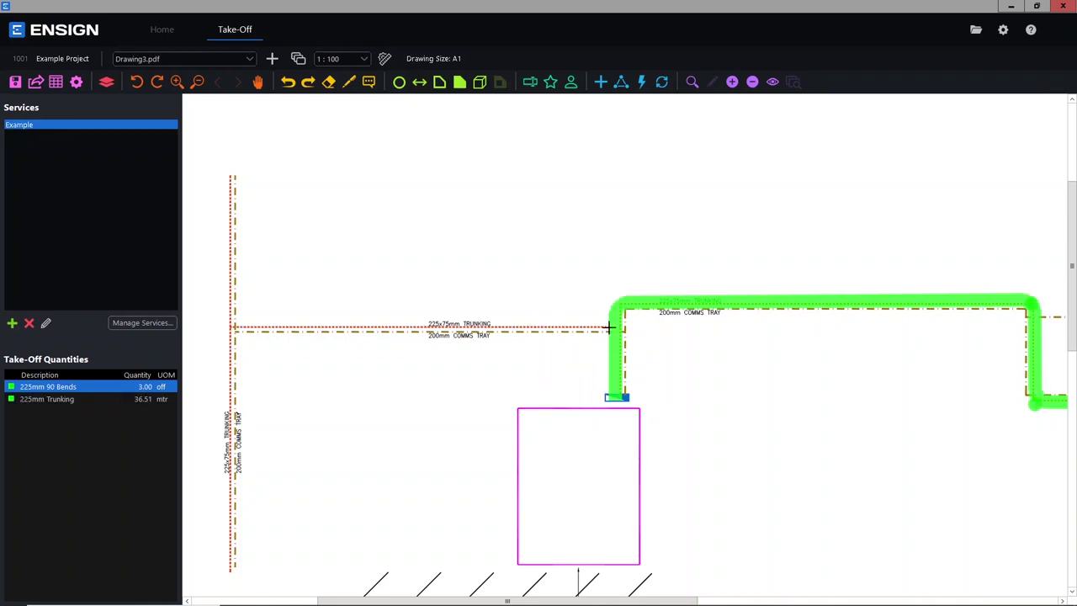
Trace the vertical trunking run, about 16.8 m, and the horizontal branch joining it to the main run, about 16.3 m.
click(229, 175)
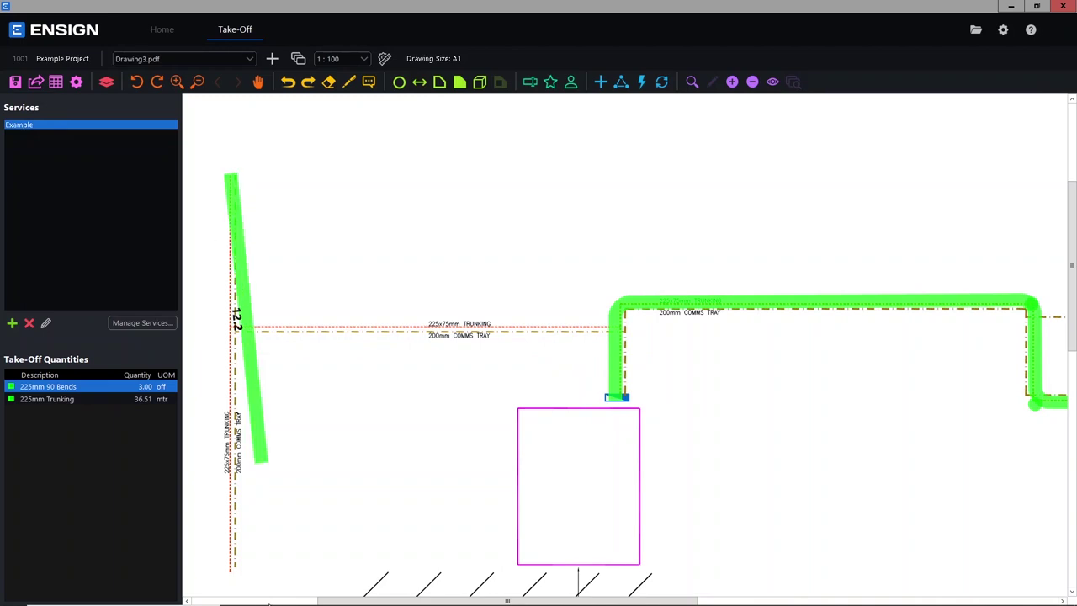
click(236, 570)
right_click(236, 570)
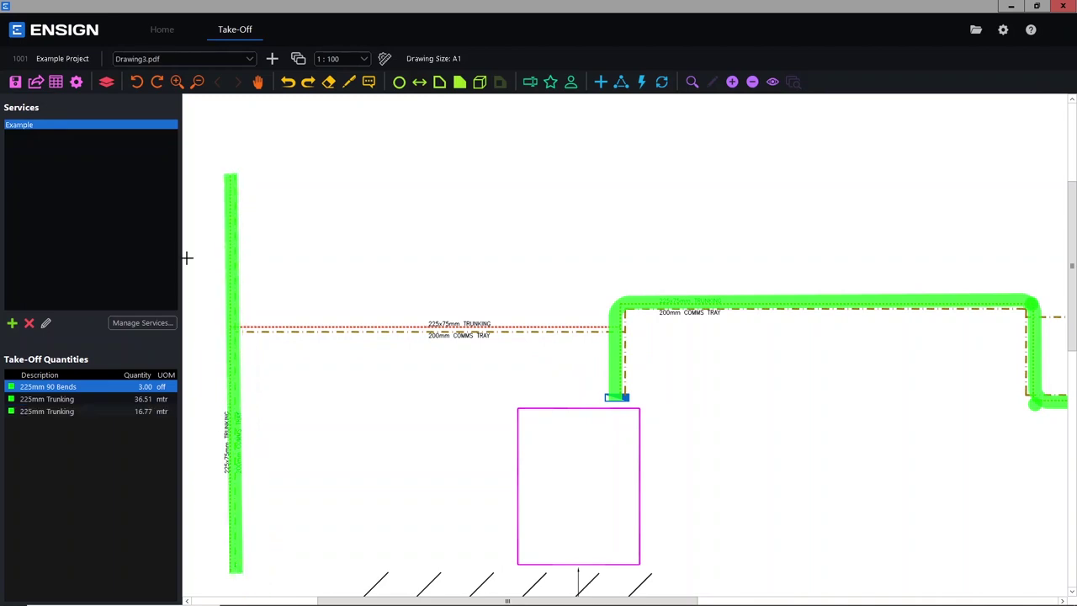
click(232, 325)
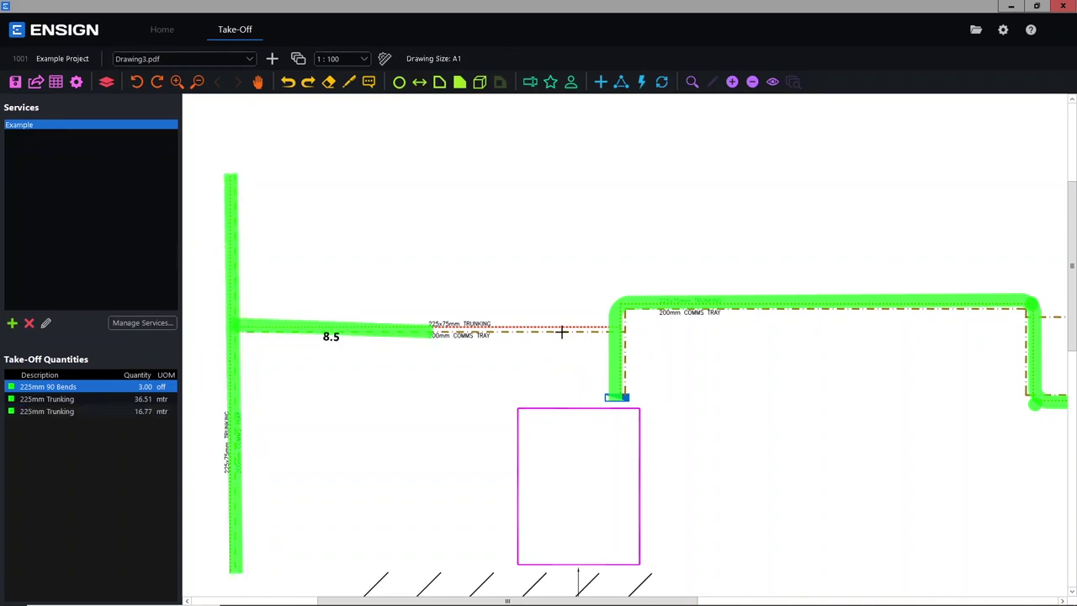
click(623, 325)
right_click(626, 325)
scroll(769, 337, down, 2)
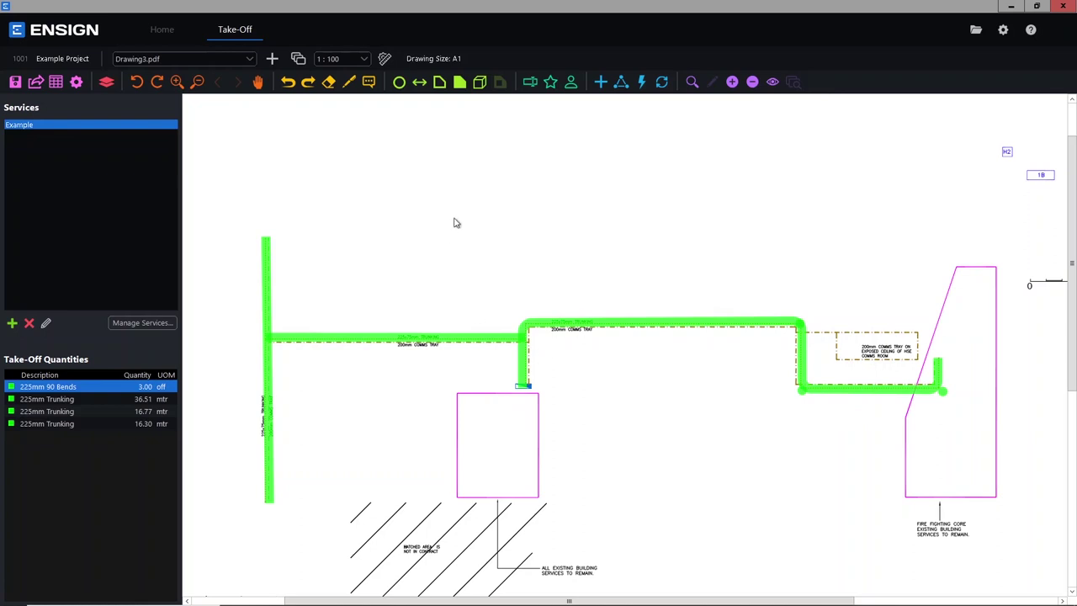
Start an Area Take-Off described as Example area takeoff with the colour Red.
click(477, 88)
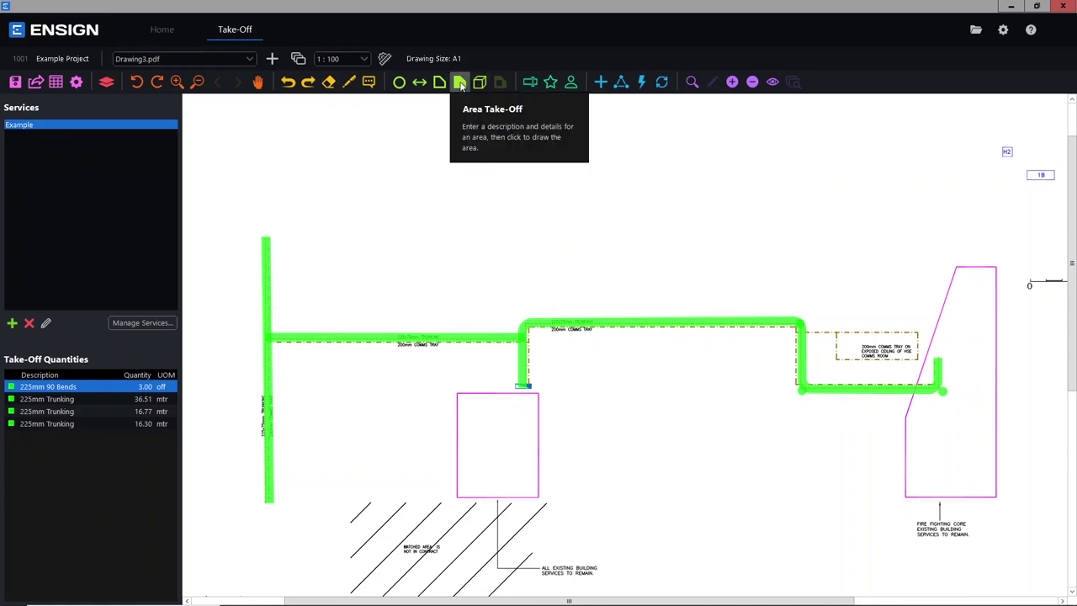
click(460, 83)
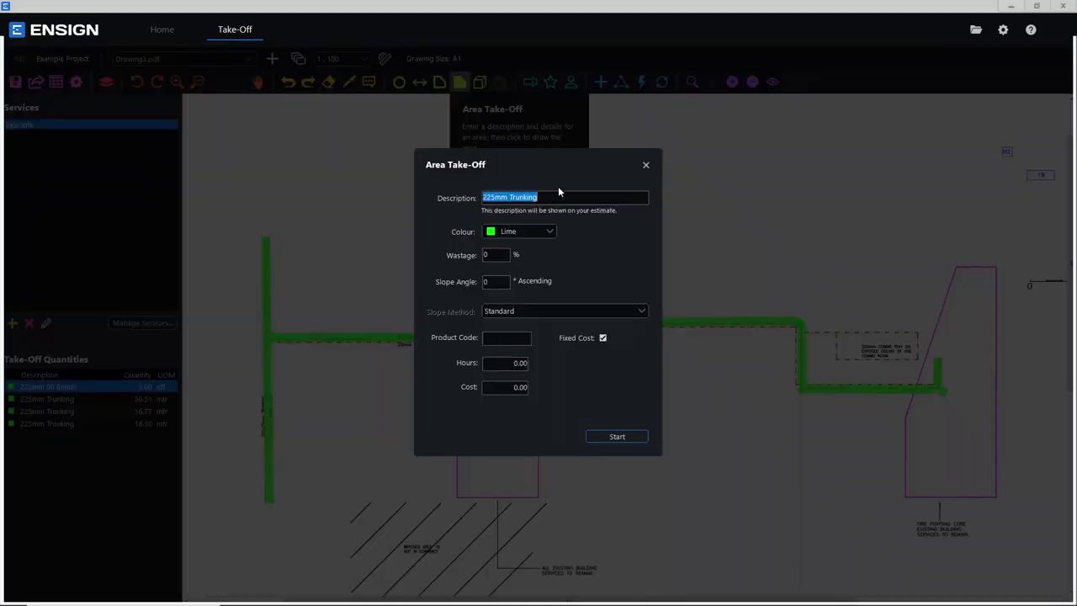
text(Examp)
text(area takeoff)
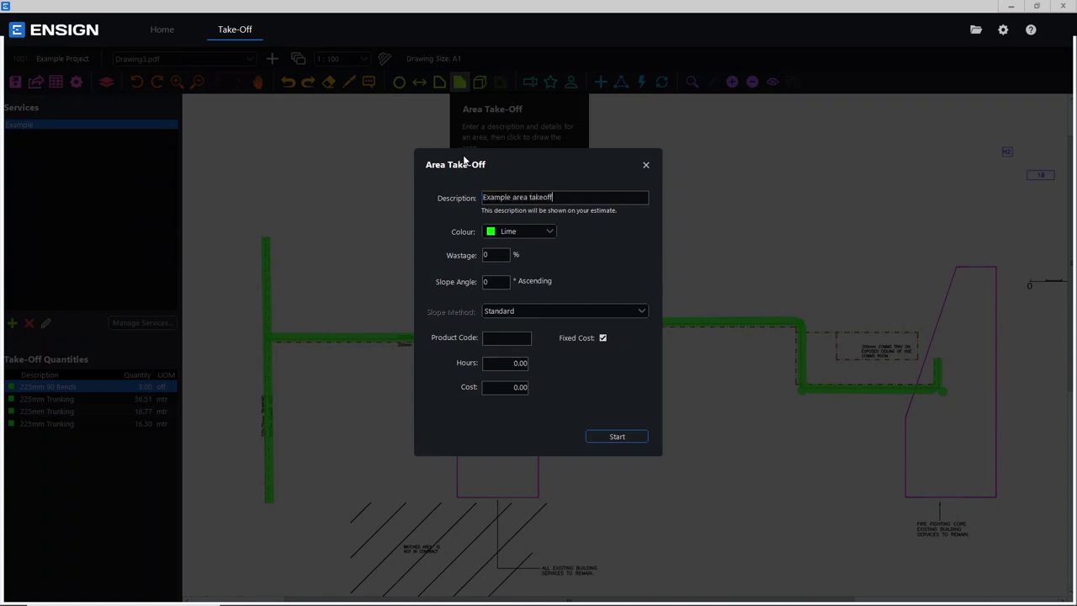
click(547, 235)
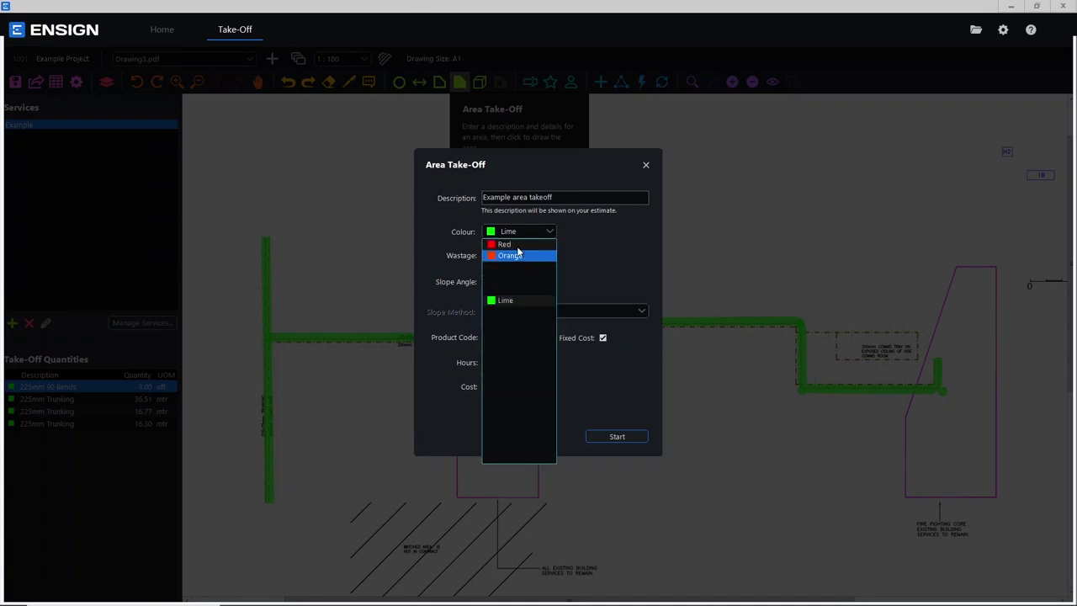
click(515, 248)
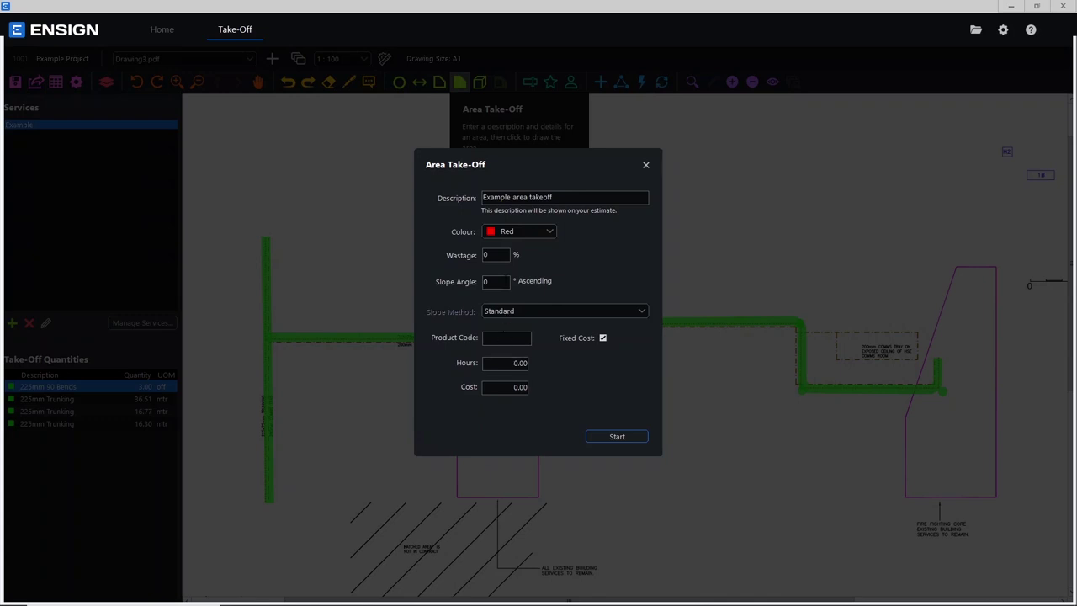
click(610, 436)
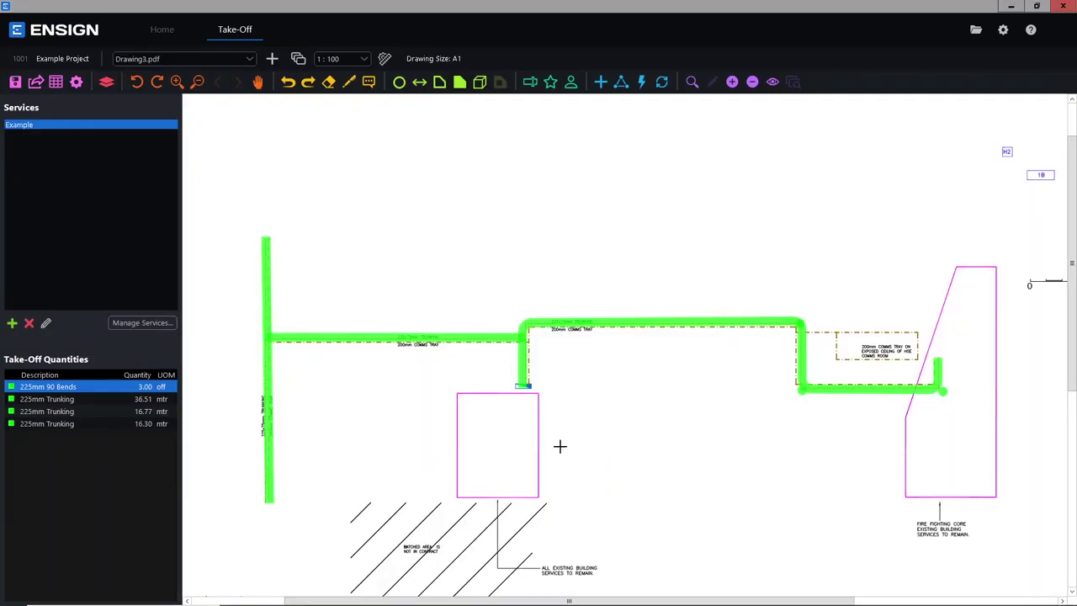
Trace the magenta square above the hatched area for the Example area takeoff, about 33.1 m², and select its quantity entry.
click(457, 392)
click(539, 392)
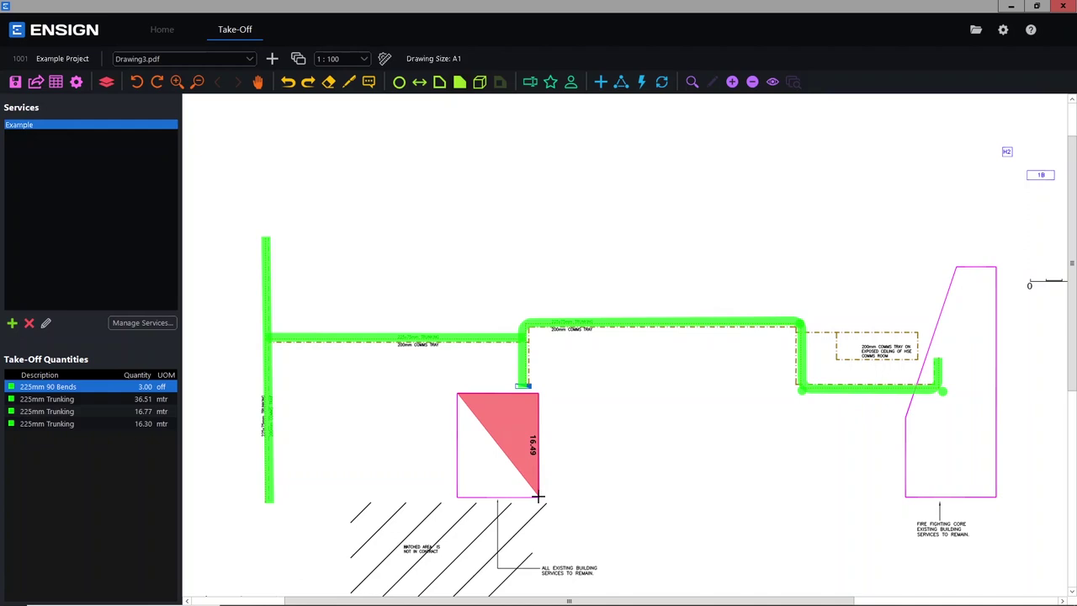
click(539, 496)
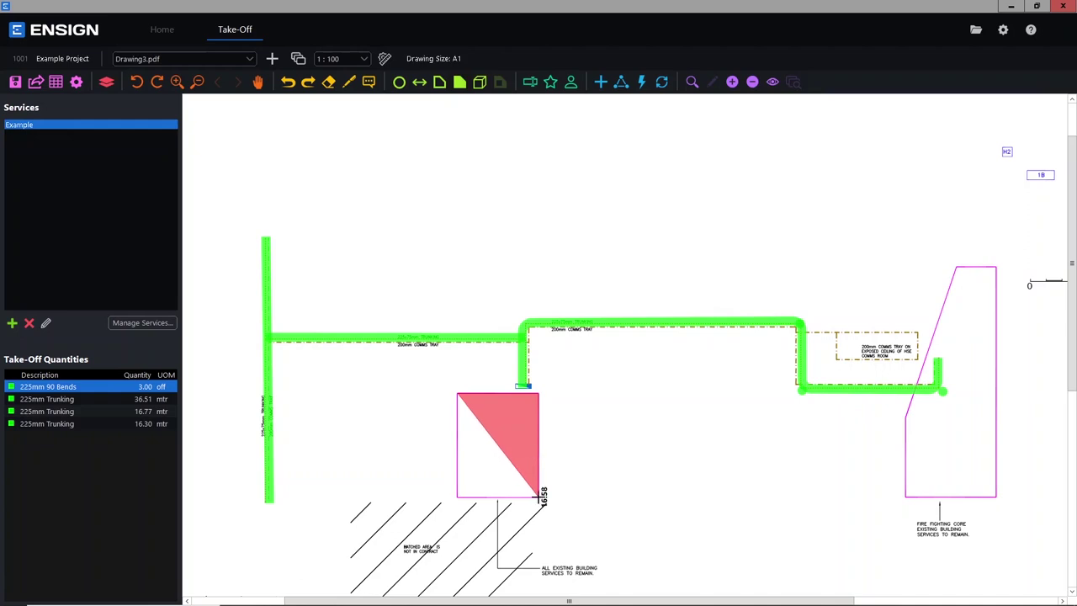
click(458, 498)
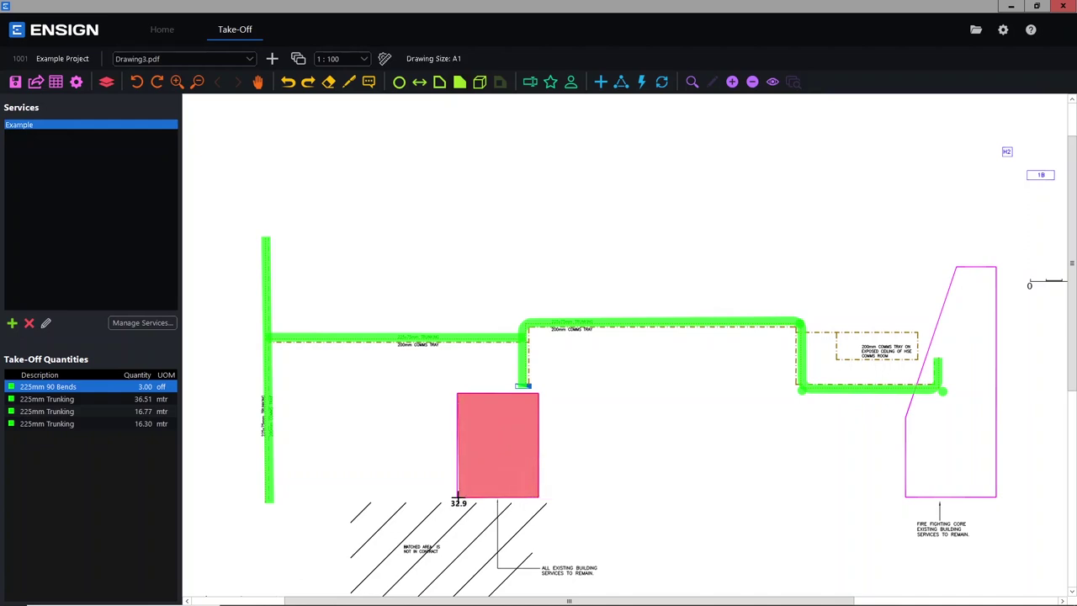
right_click(459, 497)
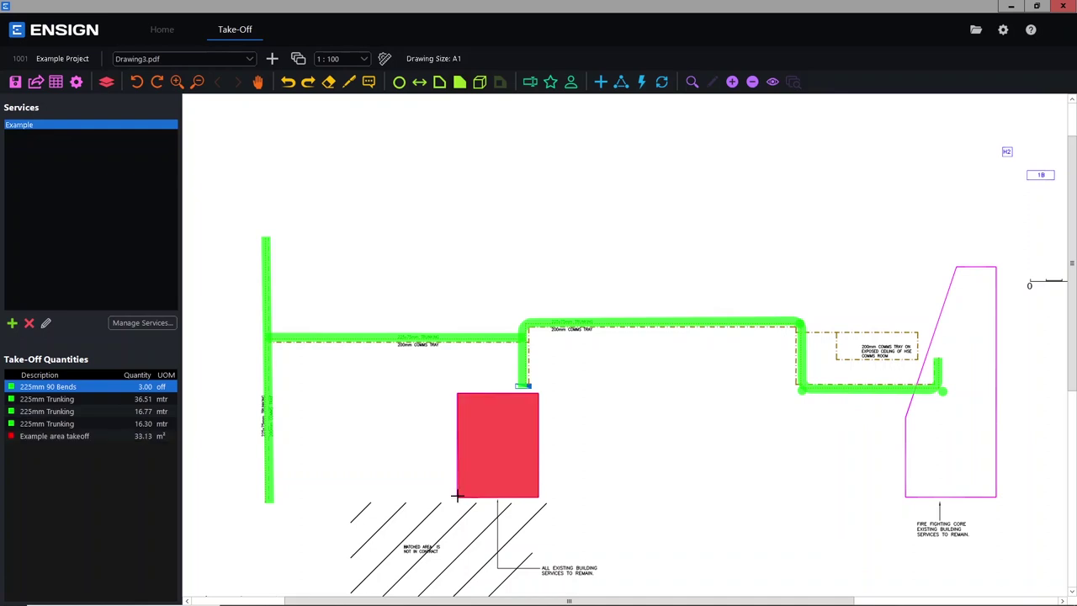
click(82, 436)
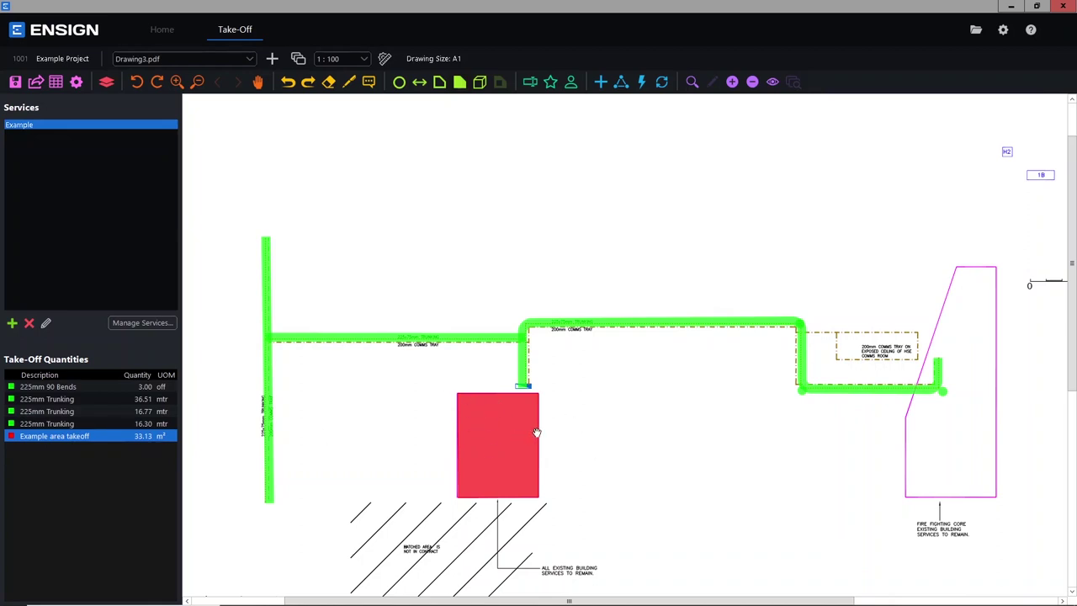
Cut out a small rectangular section of about 3.35 m² from the middle of the red area.
scroll(585, 457, up, 2)
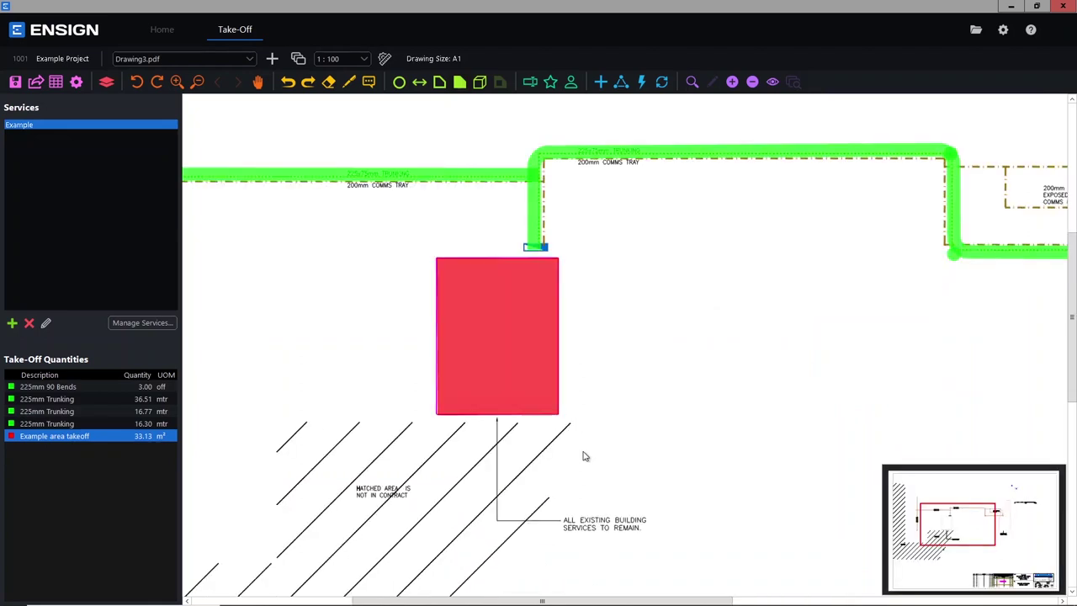
click(506, 321)
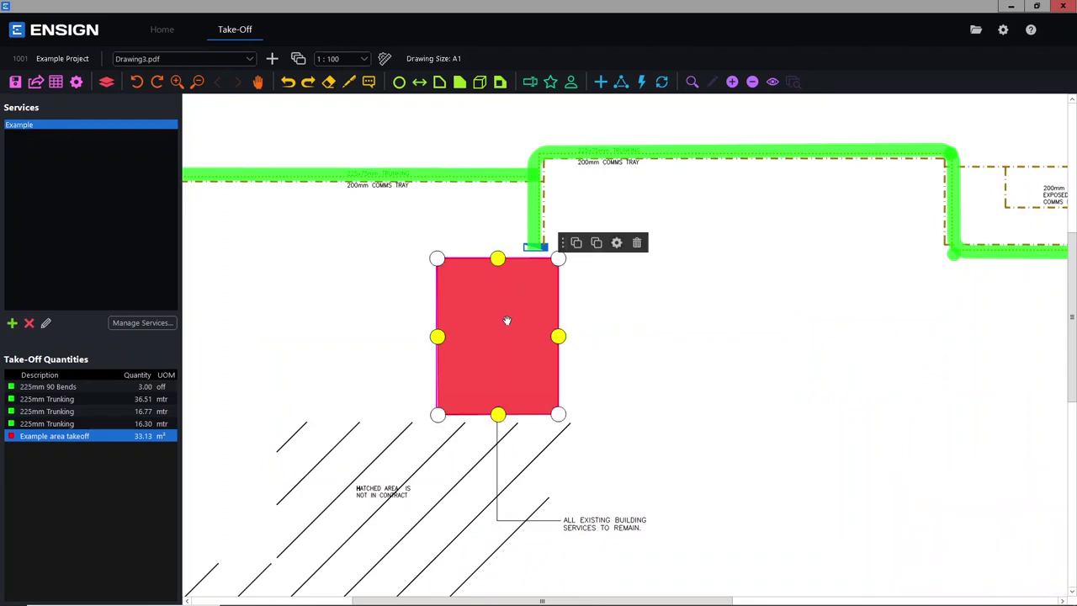
click(501, 84)
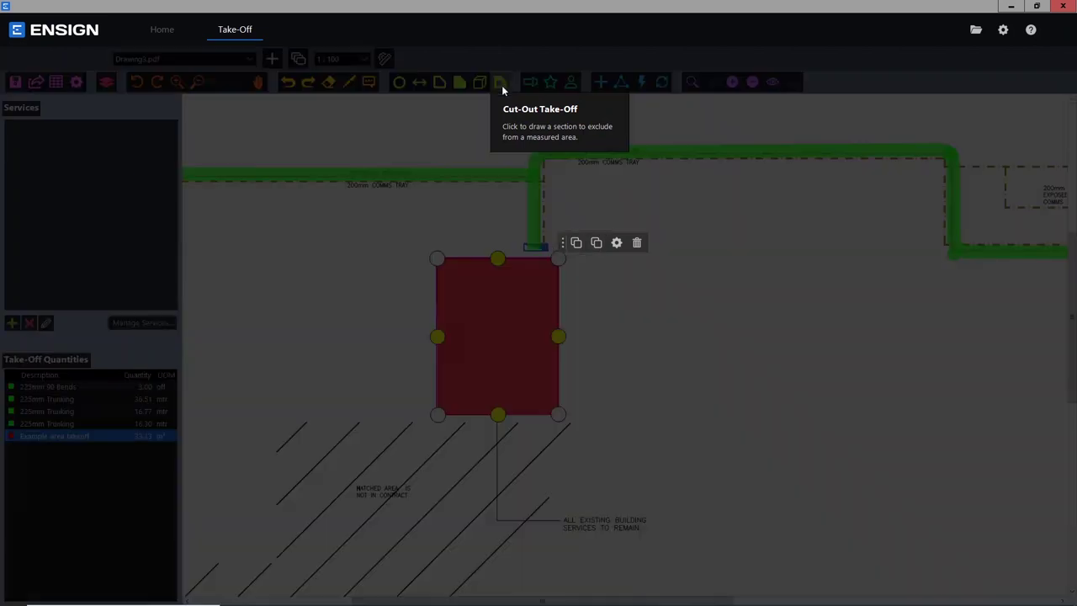
click(478, 309)
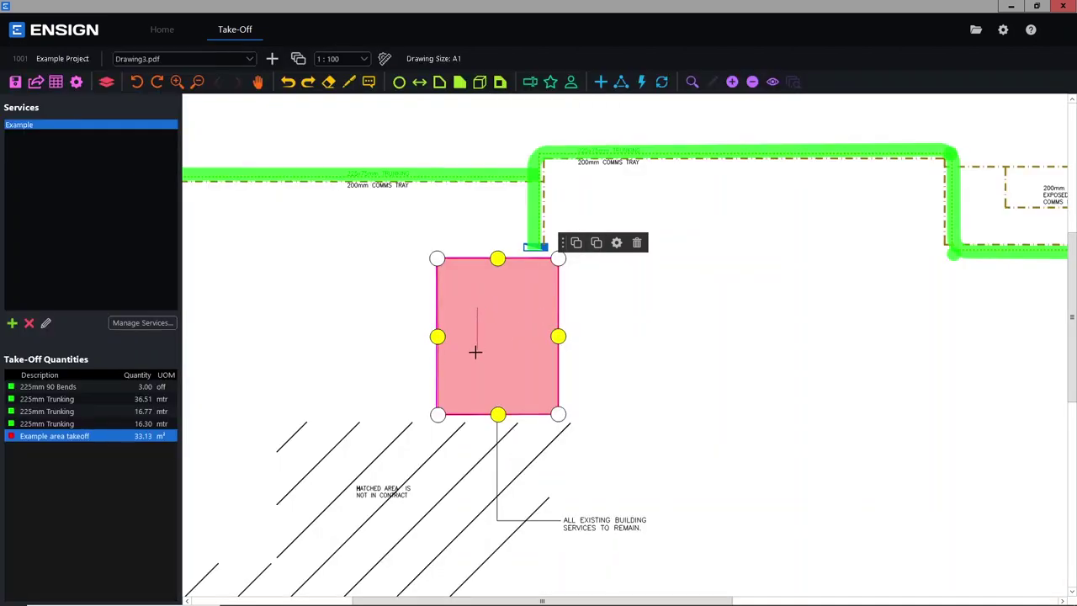
click(477, 354)
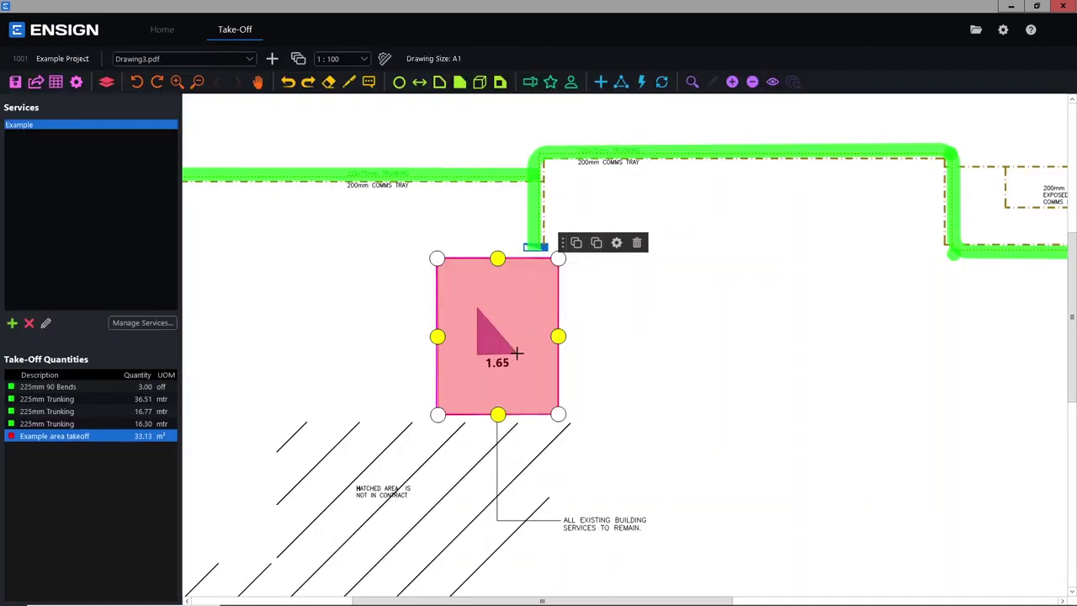
click(518, 356)
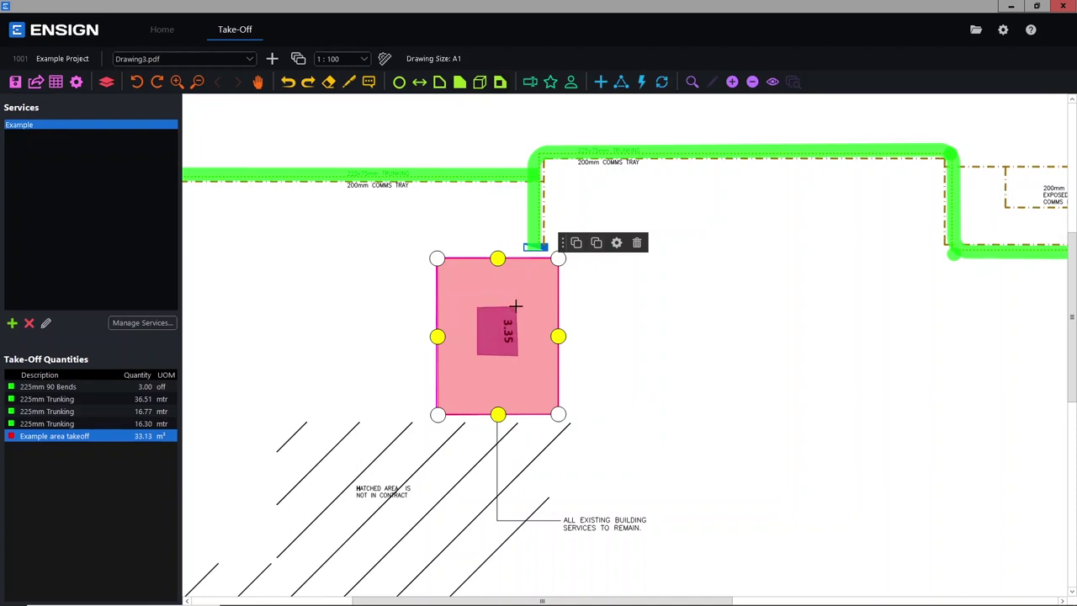
double_click(516, 306)
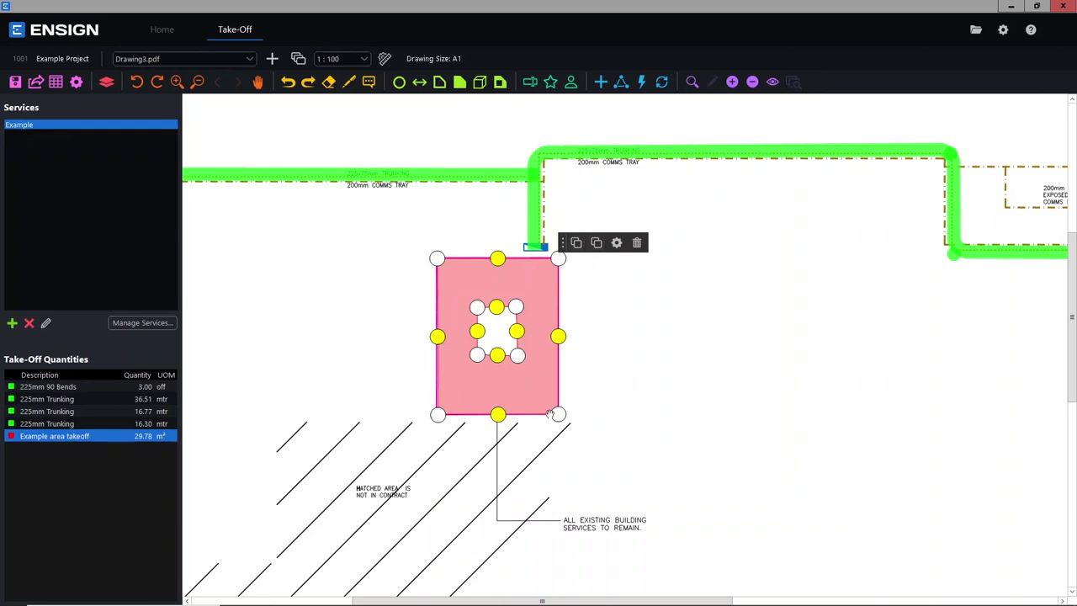
Reshape the red area by adjusting its left corners to the square's outline and adding points along its lower edge.
drag(437, 415, 417, 439)
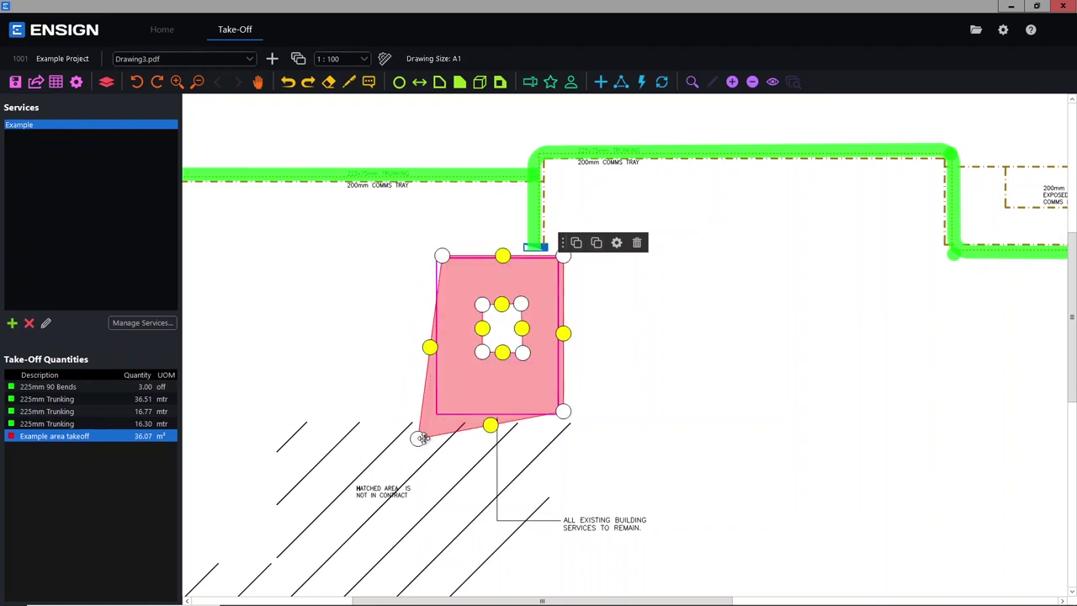
drag(418, 437, 434, 414)
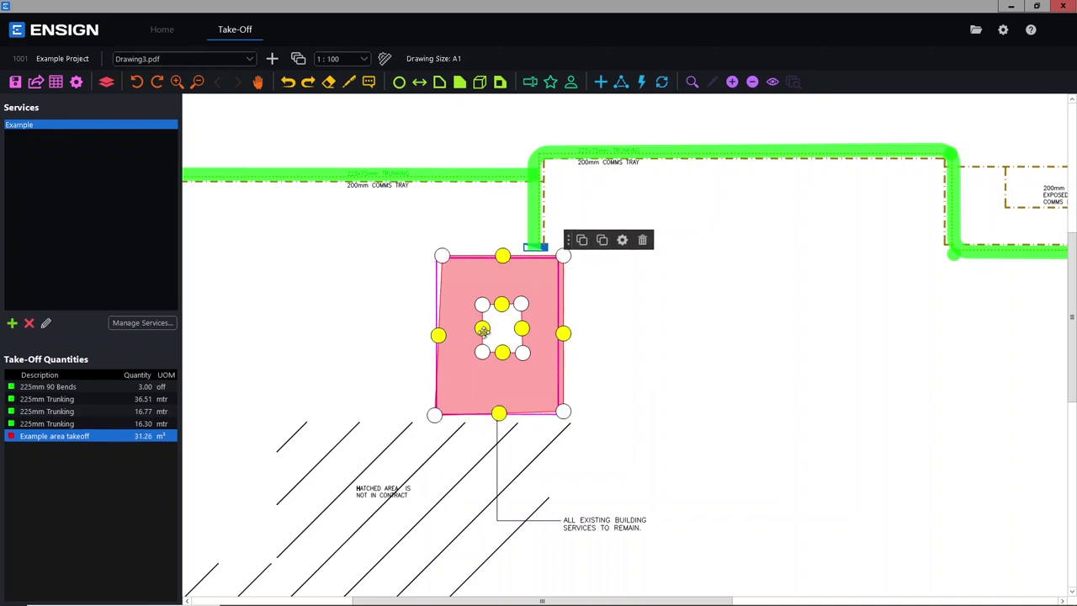
drag(442, 256, 436, 256)
key(ctrl+v)
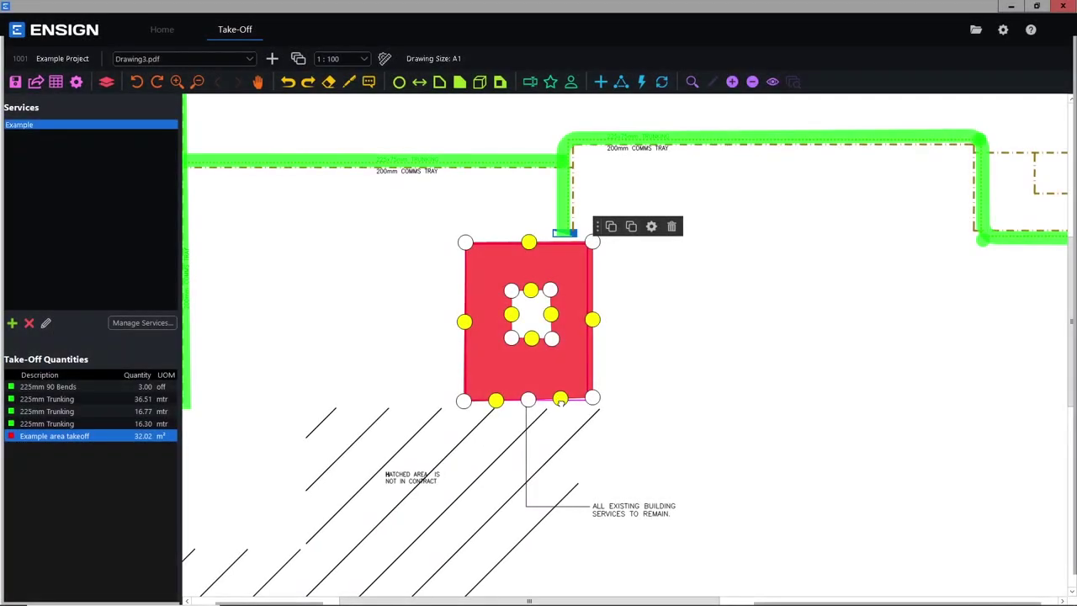
mouse_move(560, 401)
mouse_down()
mouse_move(561, 422)
mouse_move(559, 401)
mouse_up()
click(635, 385)
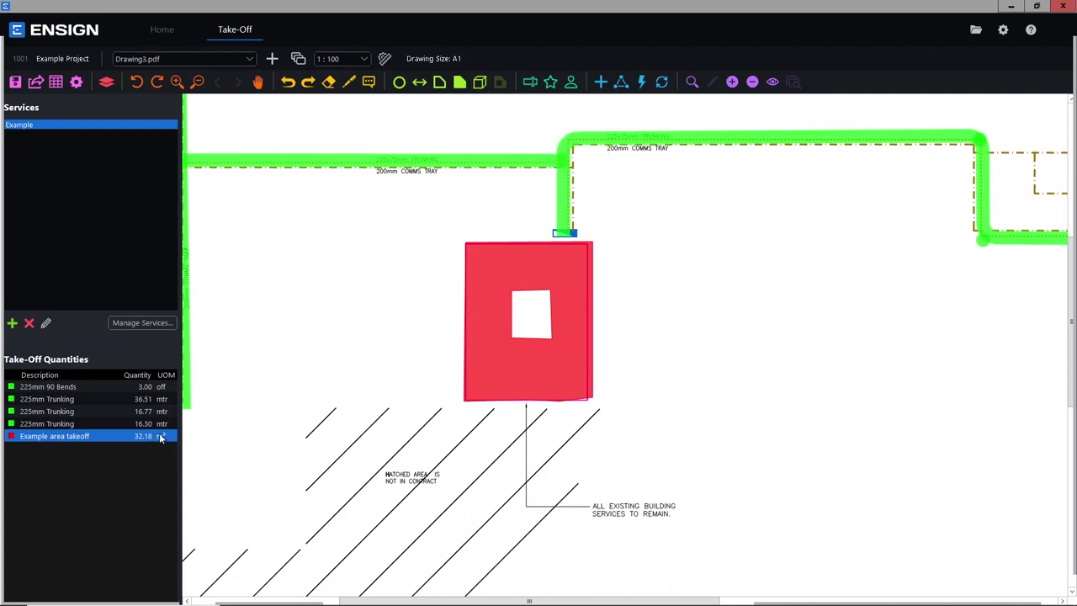
Examine the Free Type item settings and the available item categories without adding an item.
scroll(796, 286, down, 2)
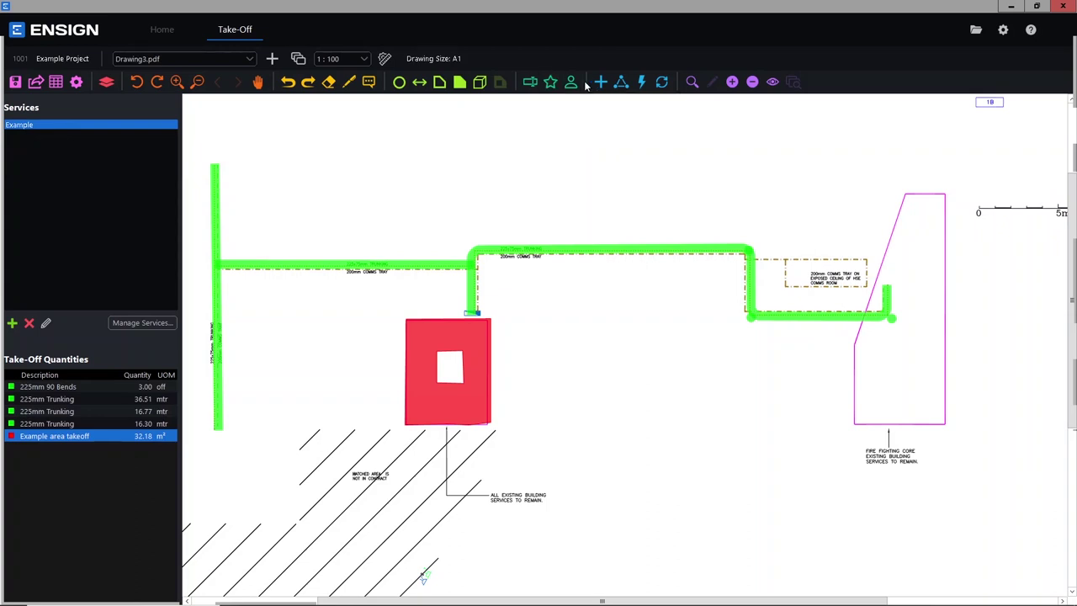
click(531, 83)
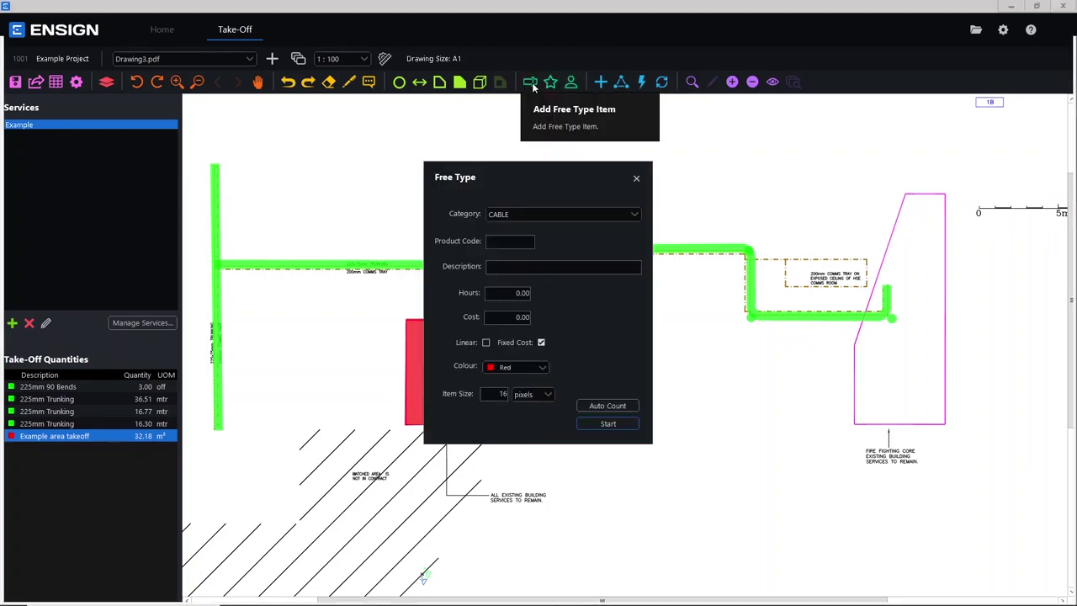
click(545, 214)
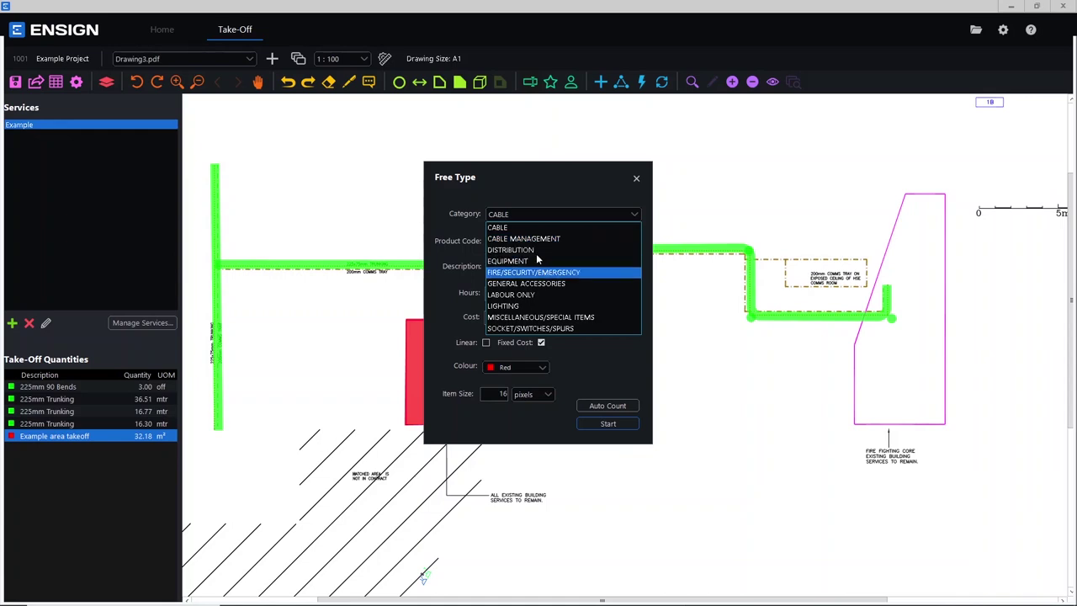
click(522, 195)
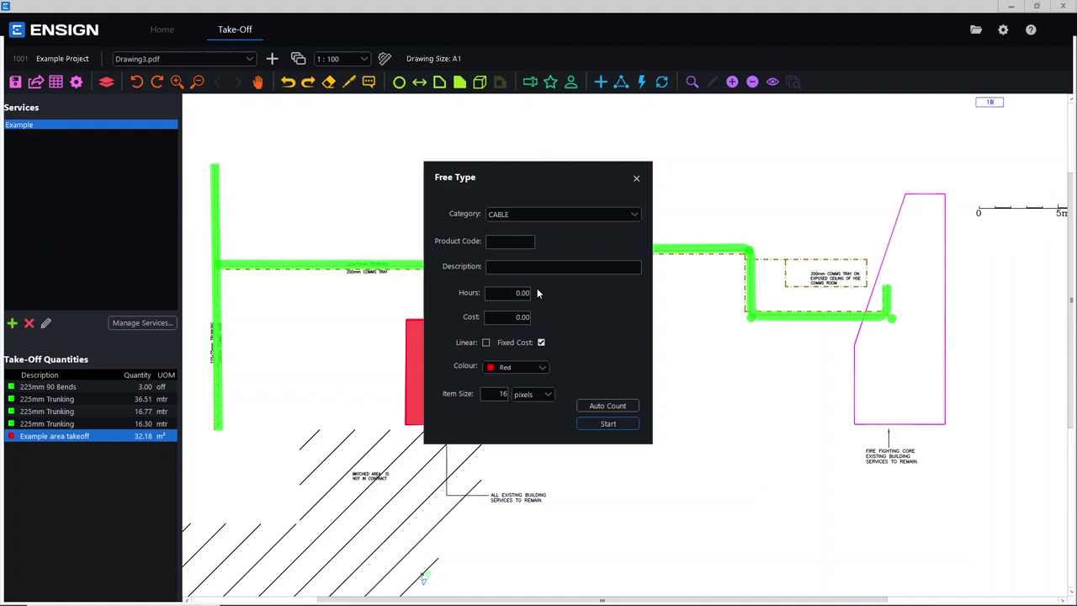
click(637, 178)
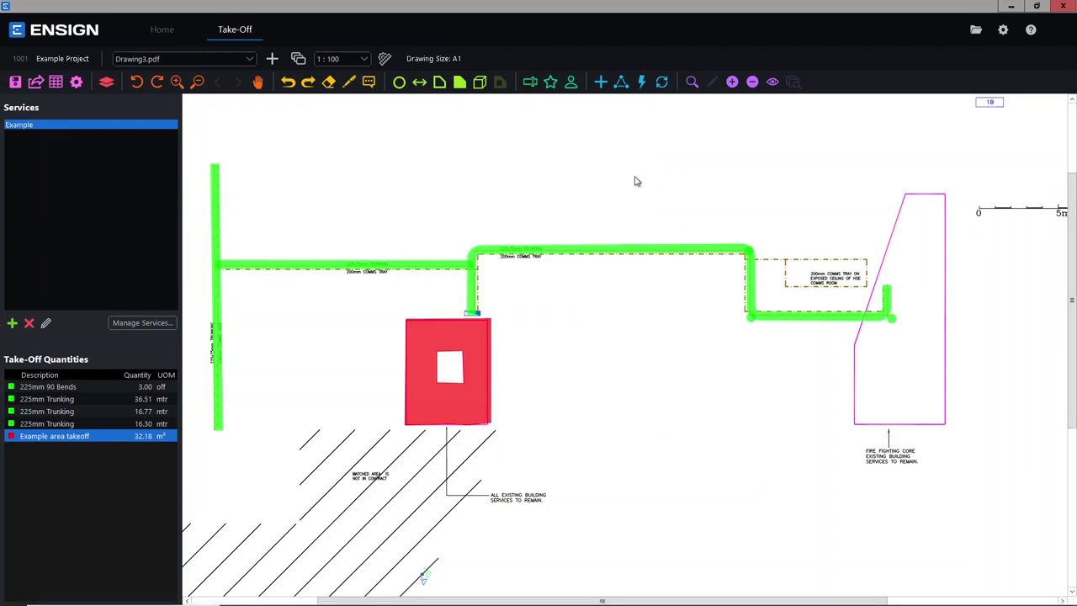
Examine the SubCon/Special item settings and the available subcontract categories without adding an item.
click(551, 83)
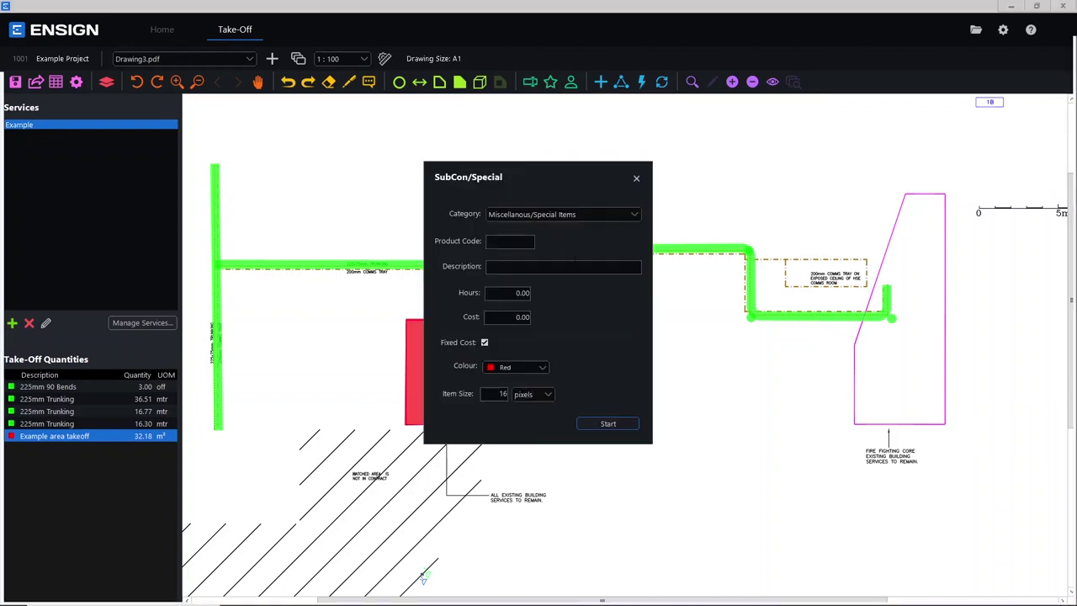
click(580, 221)
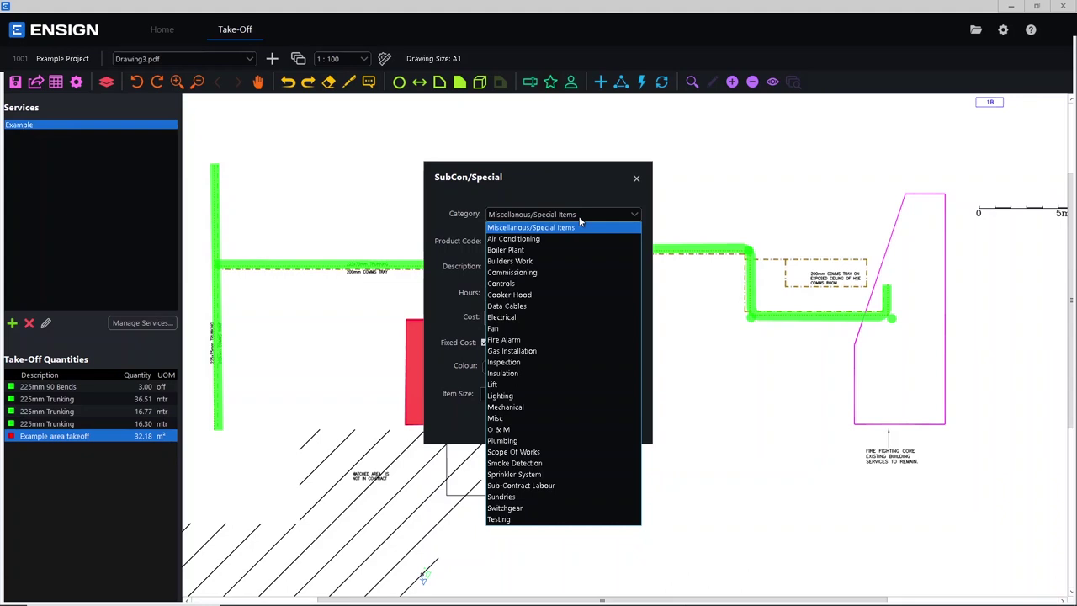
click(555, 195)
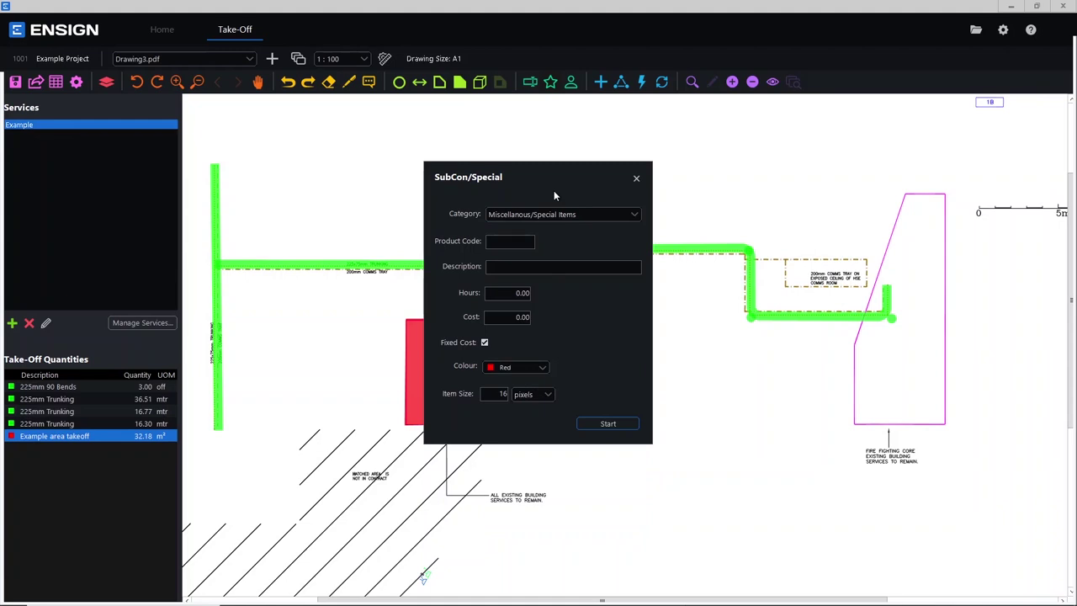
click(637, 181)
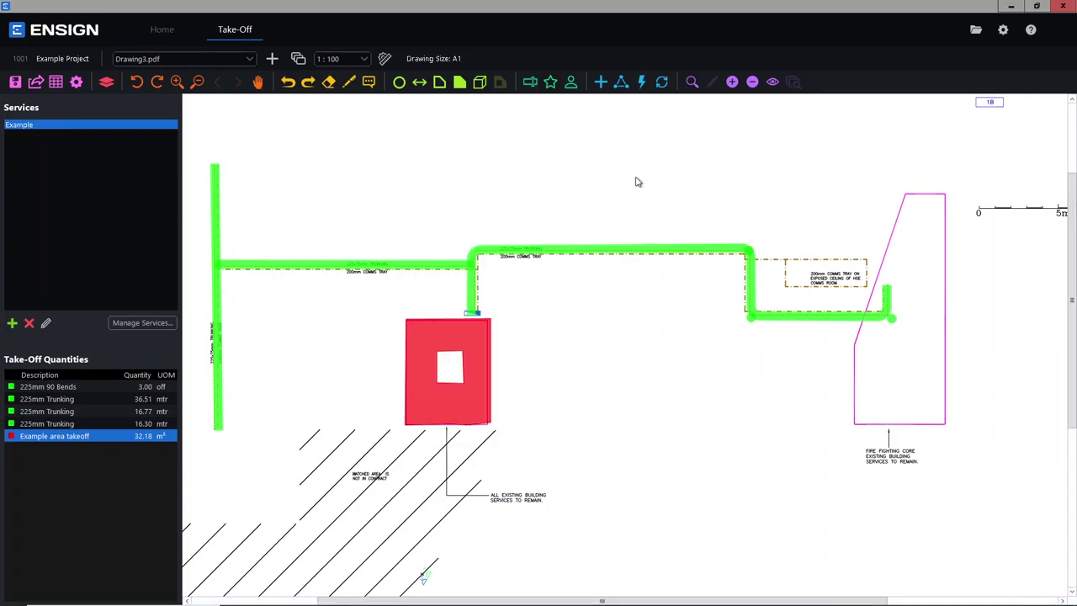
Examine the Labour Only settings for description, hours, colour and item size without starting a take-off.
click(573, 81)
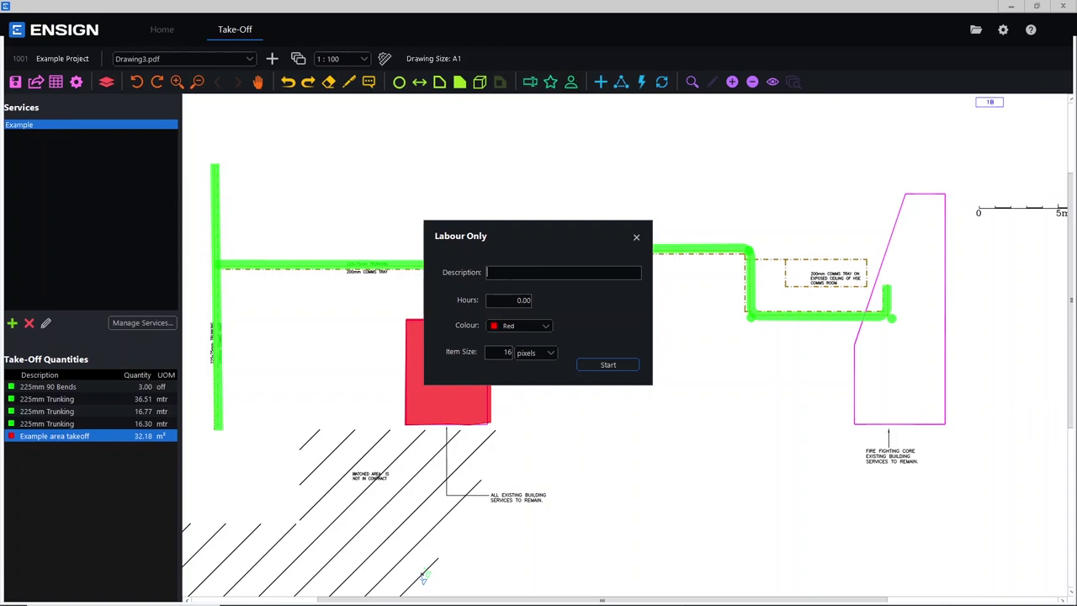
double_click(548, 301)
click(637, 239)
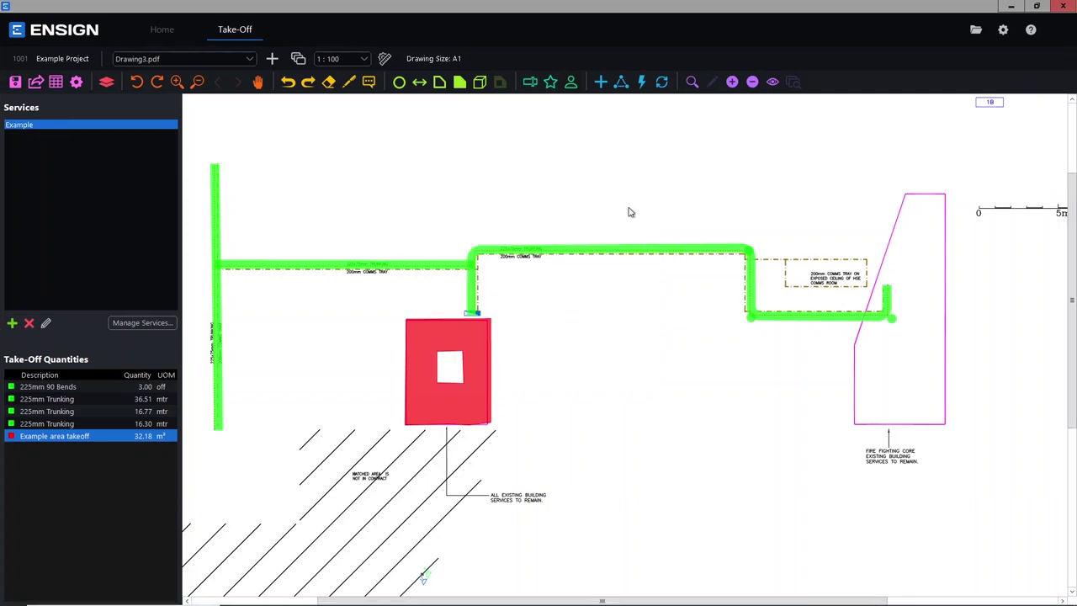
Filter the item database for adding an item to CABLE MANAGEMENT, LEGRAND SALAMANDRE TRUNKING and CABLE TRUNKING STEEL.
click(602, 84)
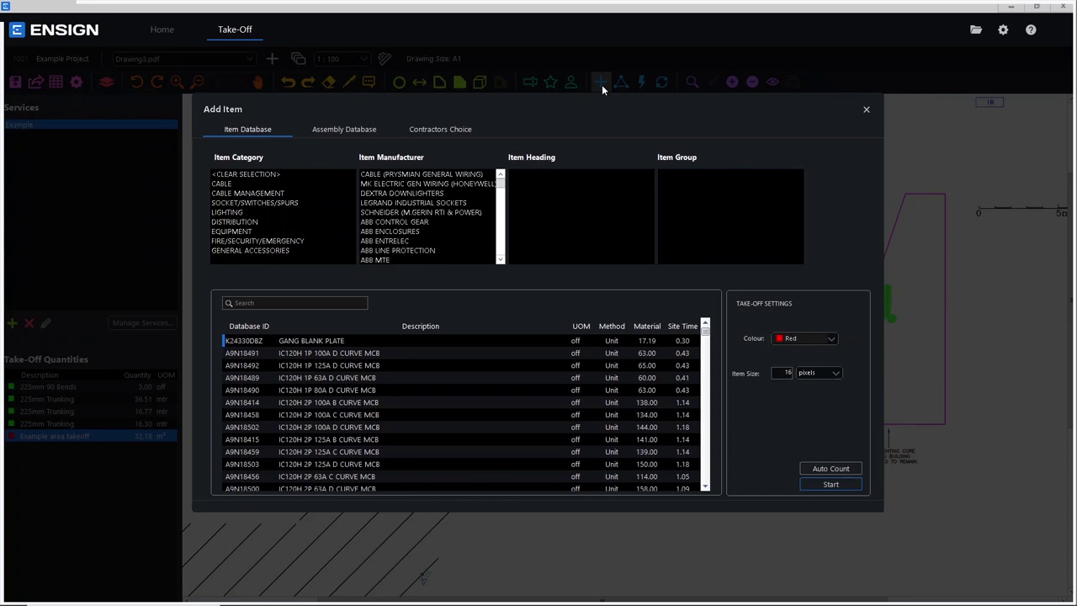
click(240, 194)
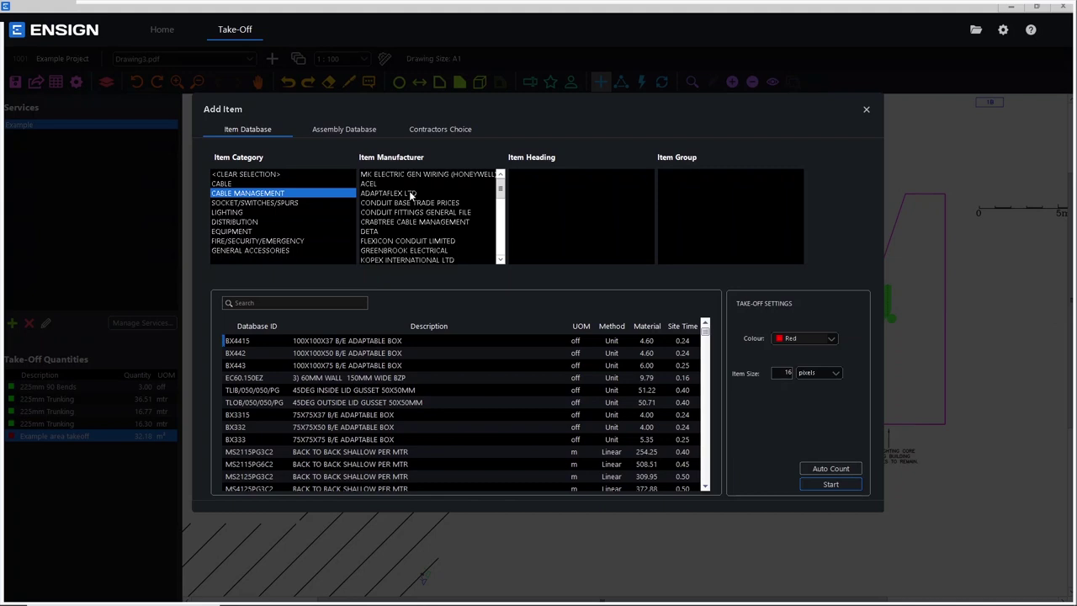
scroll(409, 190, down, 2)
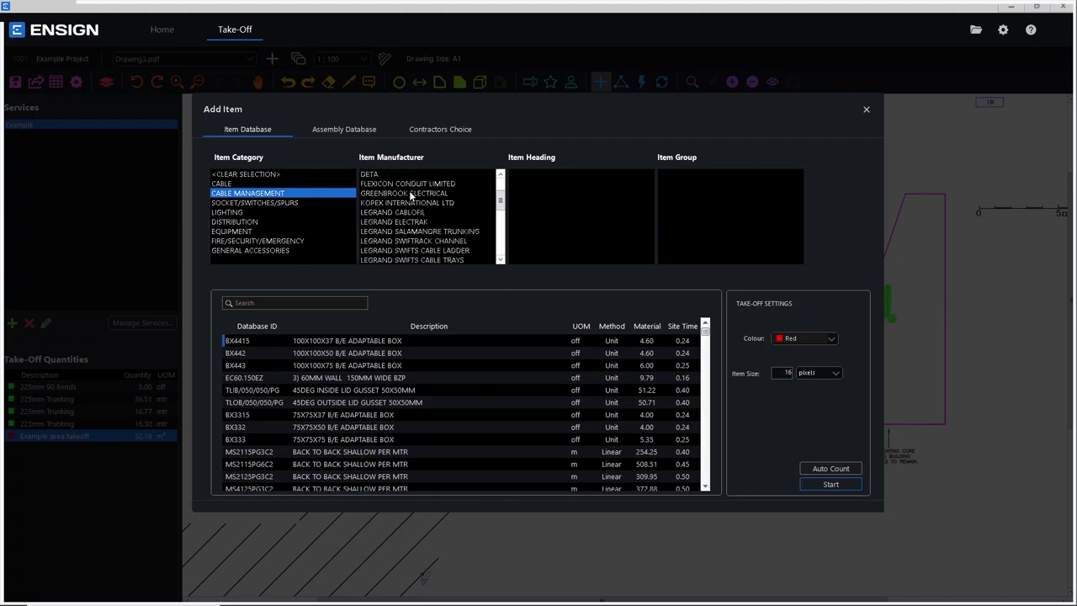
scroll(439, 240, down, 1)
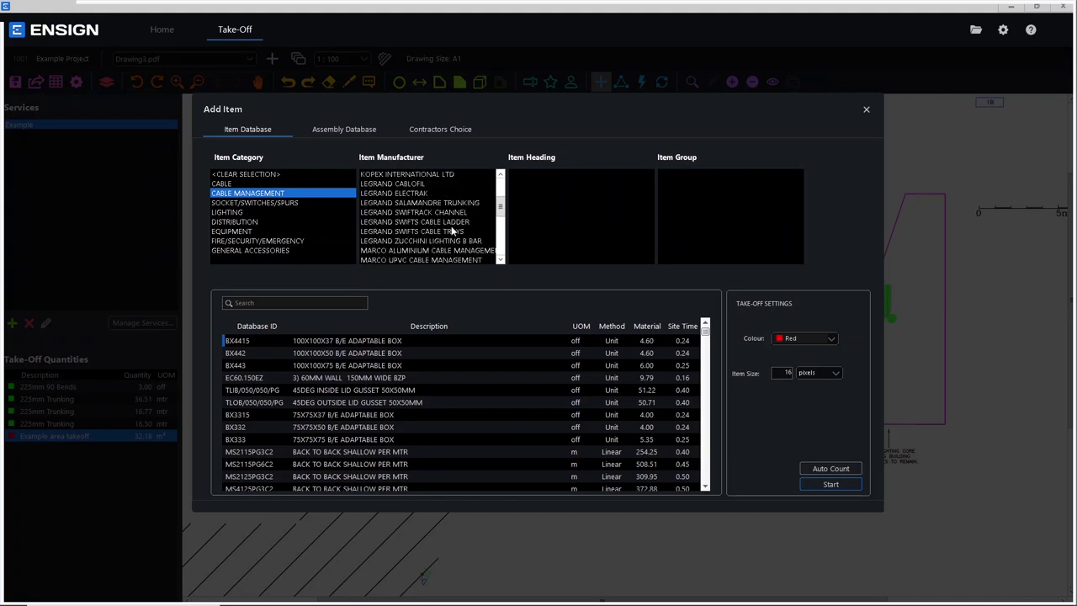
click(429, 203)
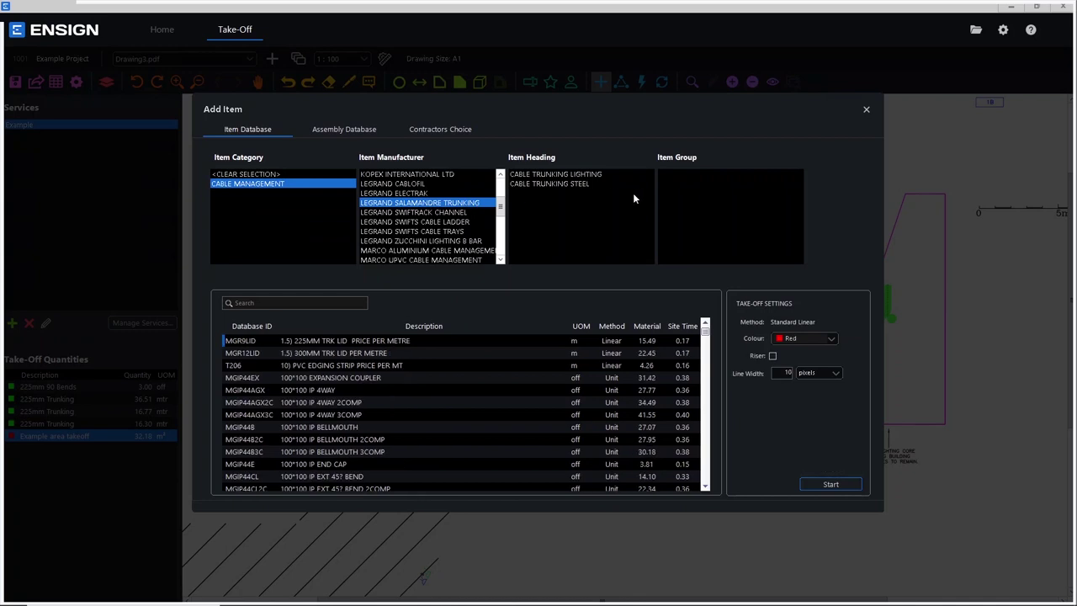
click(584, 184)
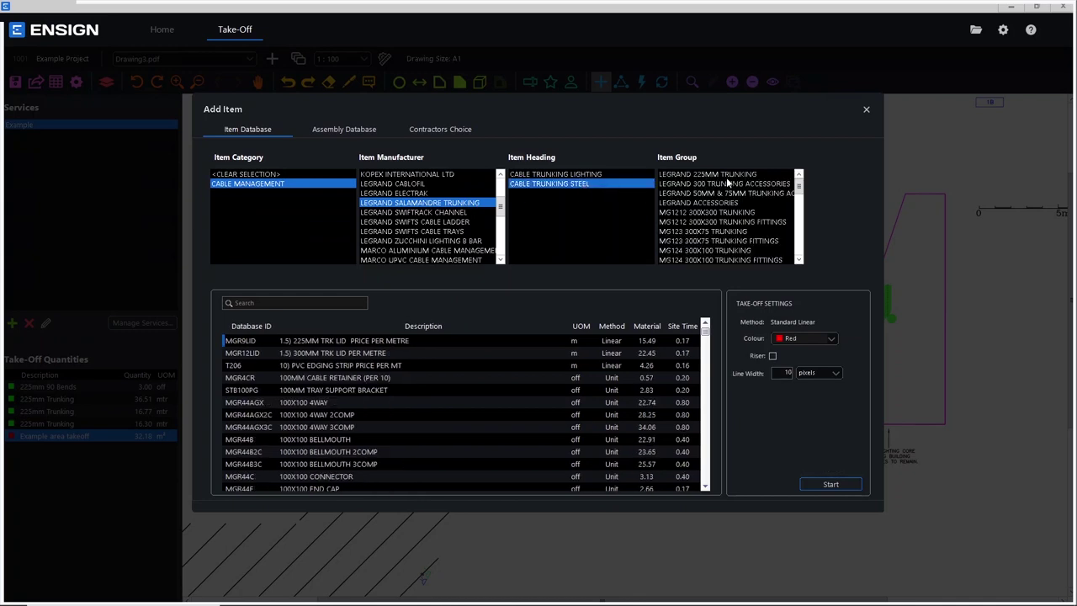
Browse the filtered steel trunking items and select the 100MM TRAY SUPPORT BRACKET.
scroll(631, 373, down, 3)
click(335, 303)
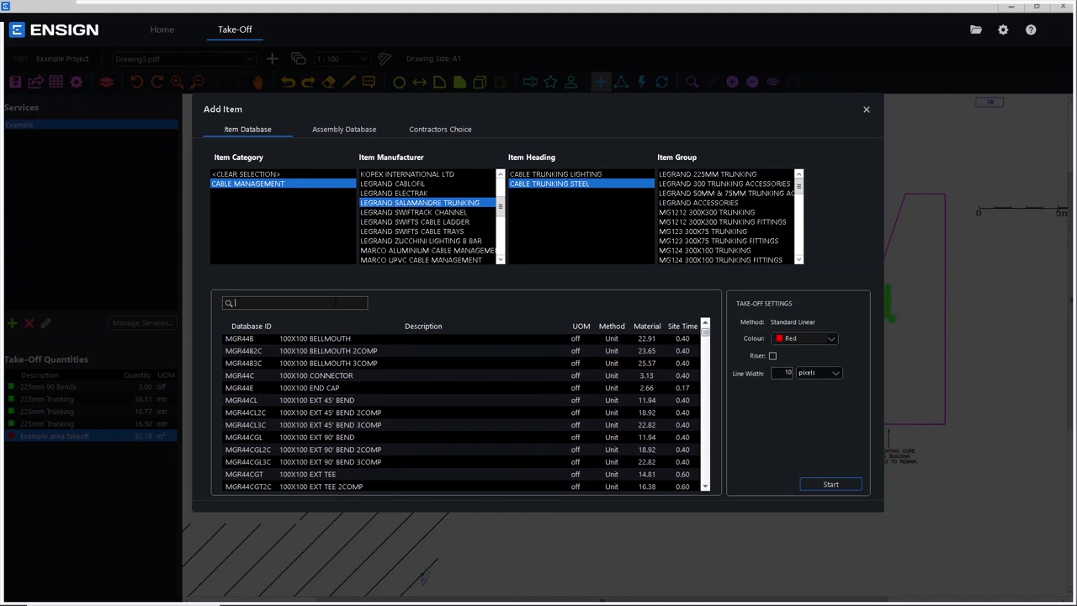
scroll(469, 377, up, 2)
click(452, 365)
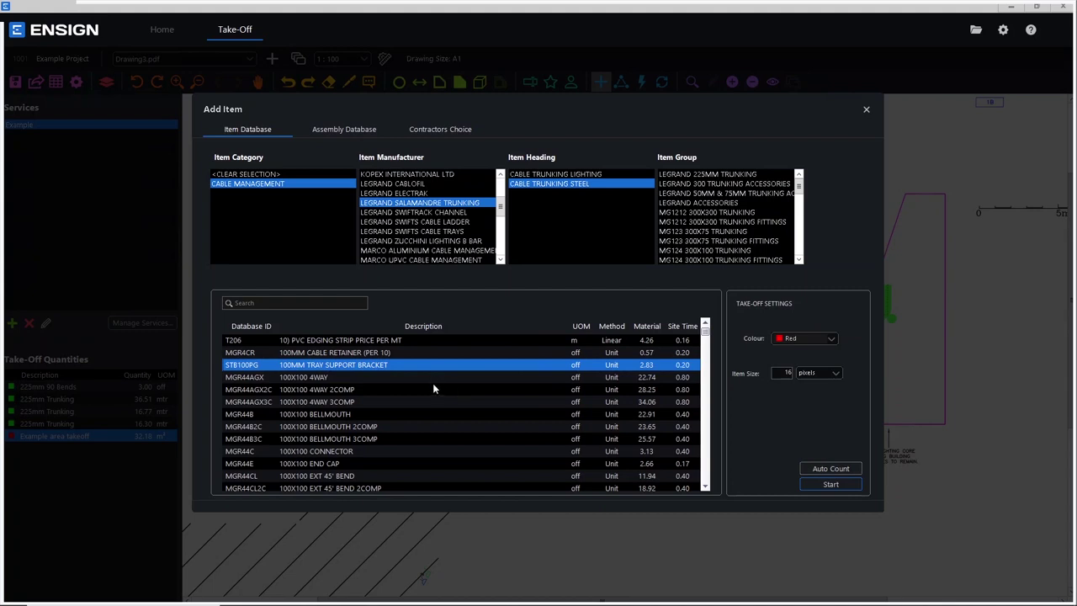
Examine the take-off settings for the unit item 100X100 4WAY and the linear item 10) PVC EDGING STRIP PRICE PER MT.
click(431, 377)
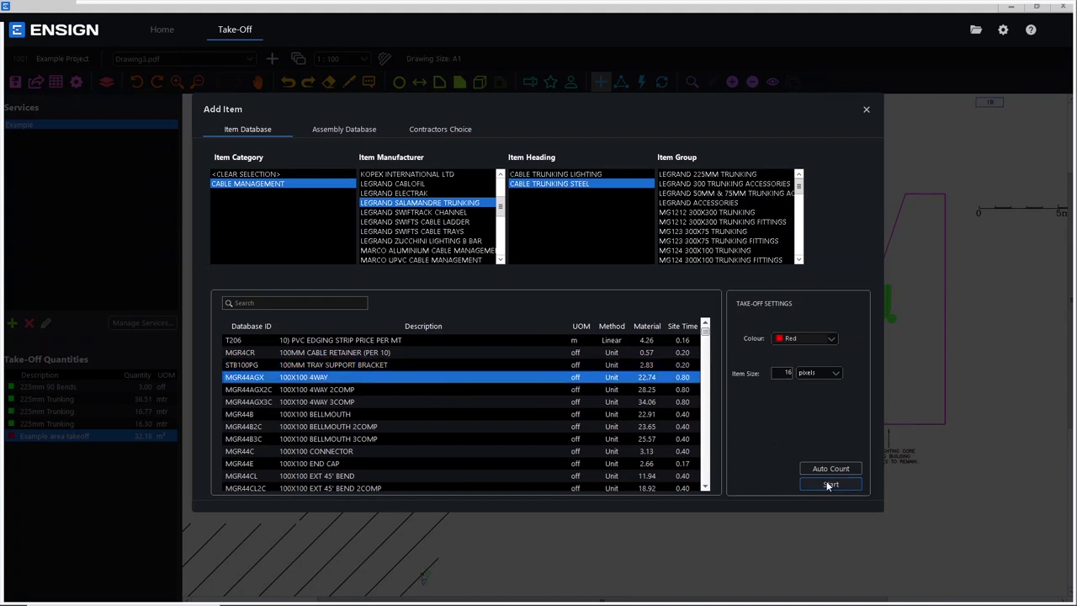
click(600, 342)
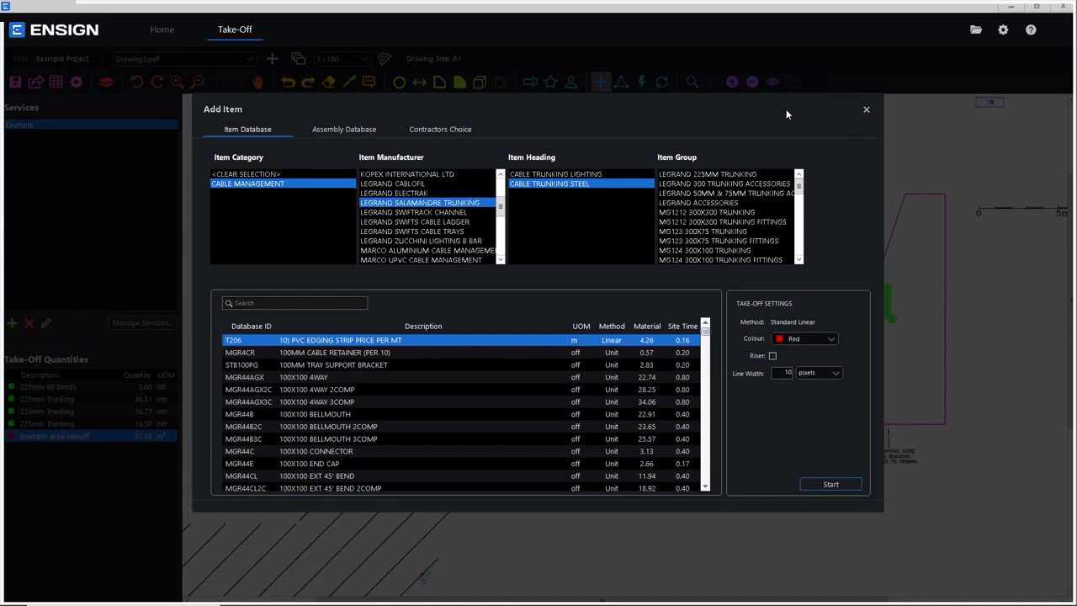
drag(781, 118, 797, 157)
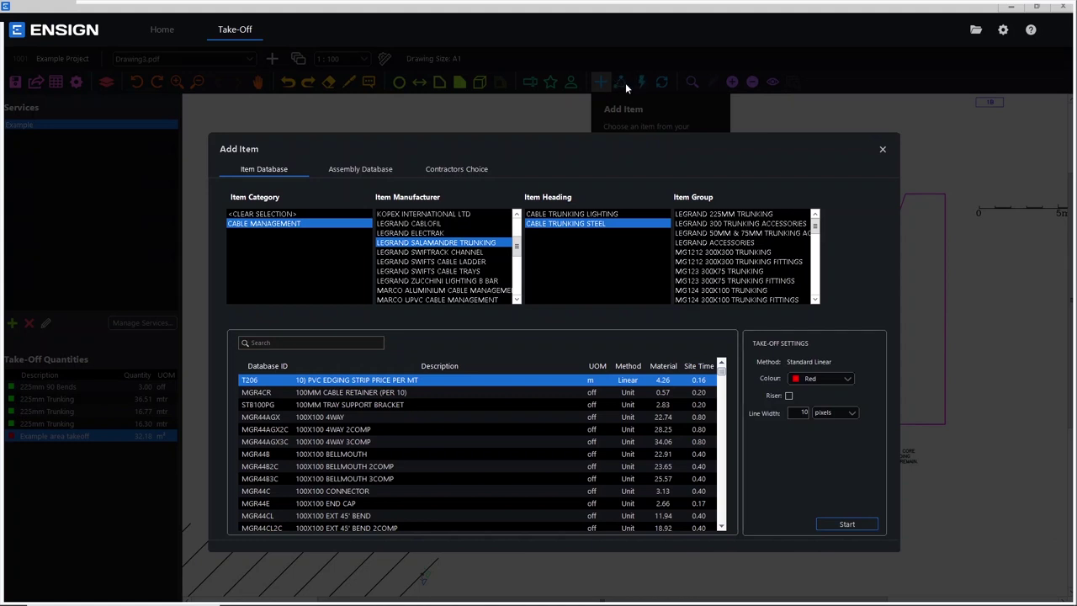
Look through the assembly and Contractors Choice databases and view the components of the 225x75mm 3Comp Trunking Per M assembly without adding it.
click(359, 169)
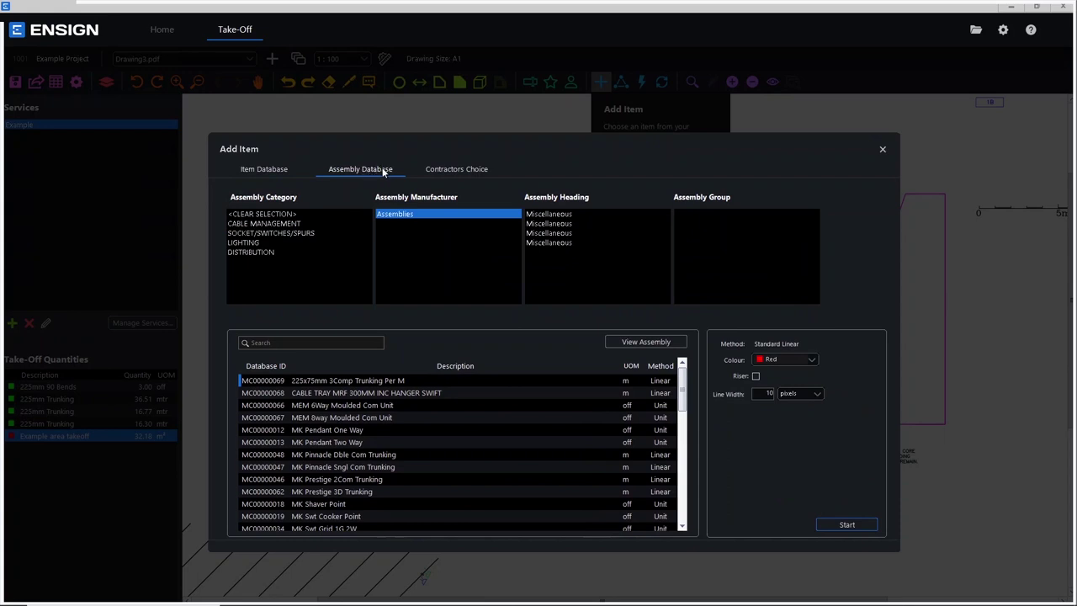
click(455, 168)
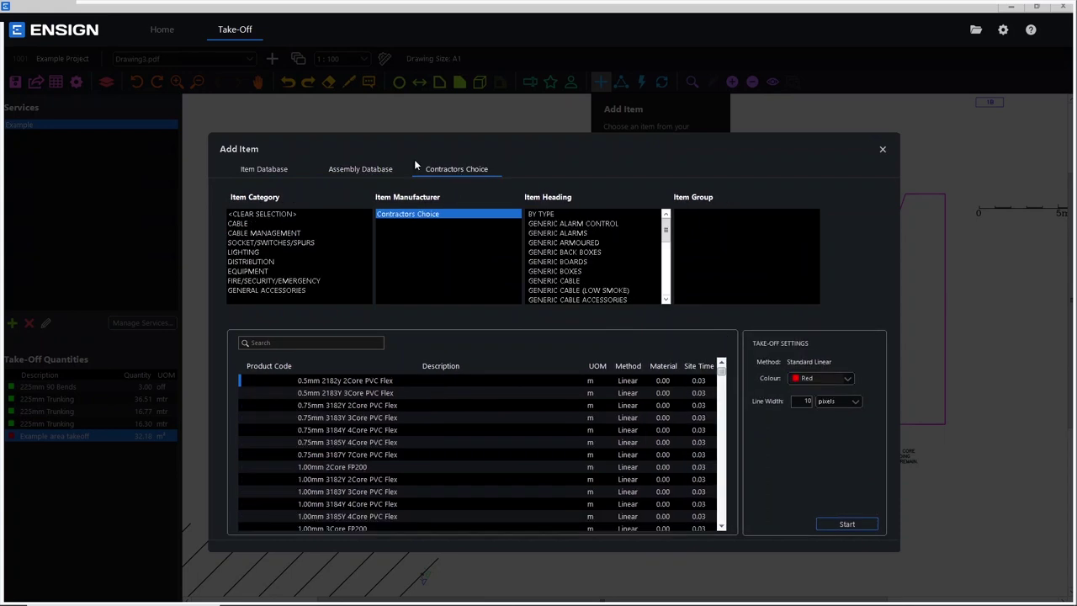
click(364, 170)
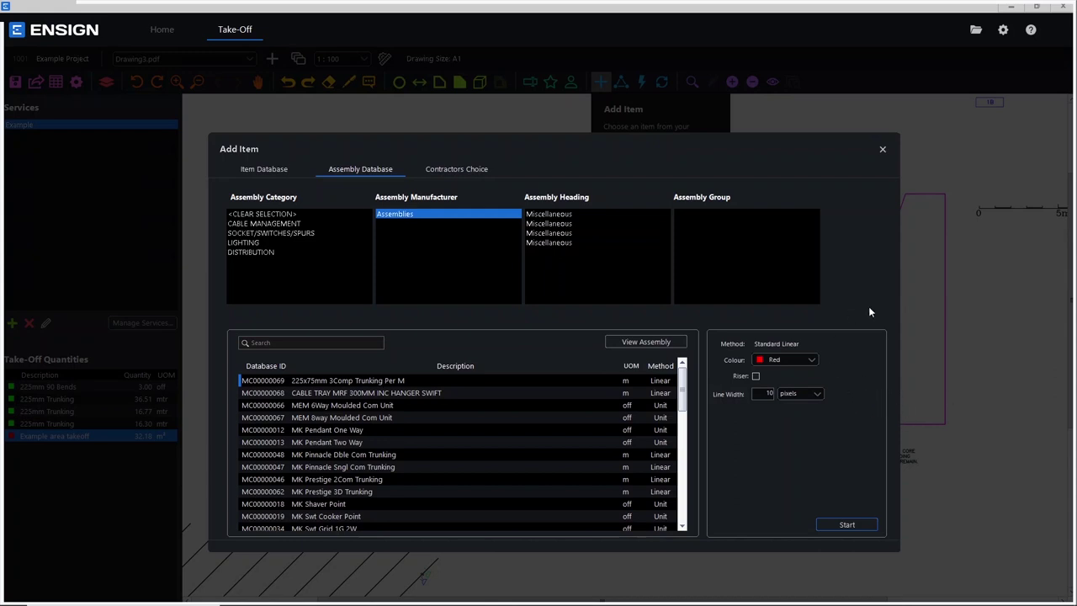
click(427, 381)
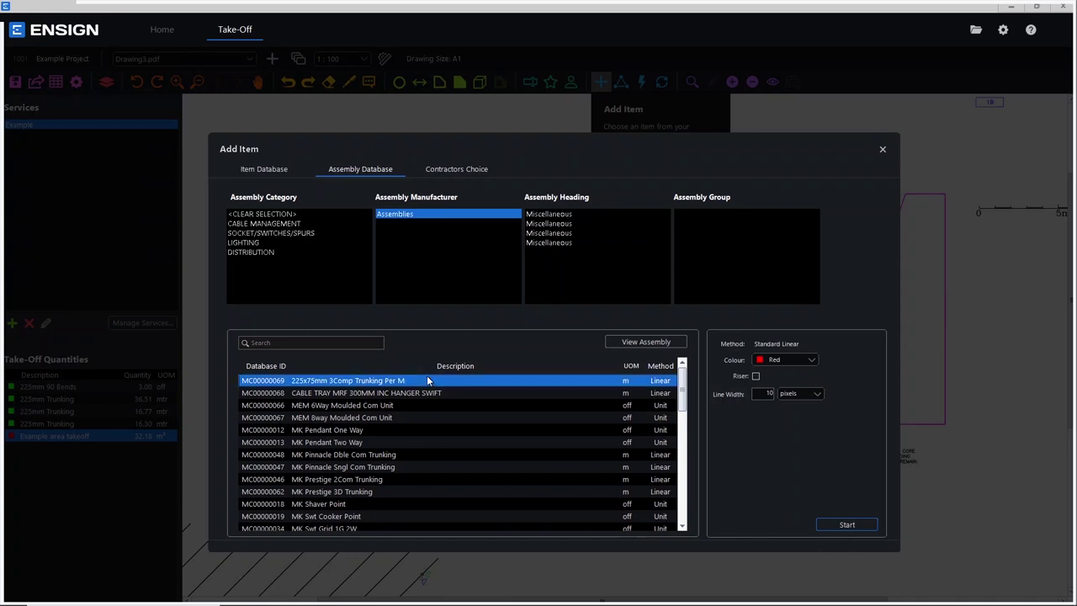
click(655, 341)
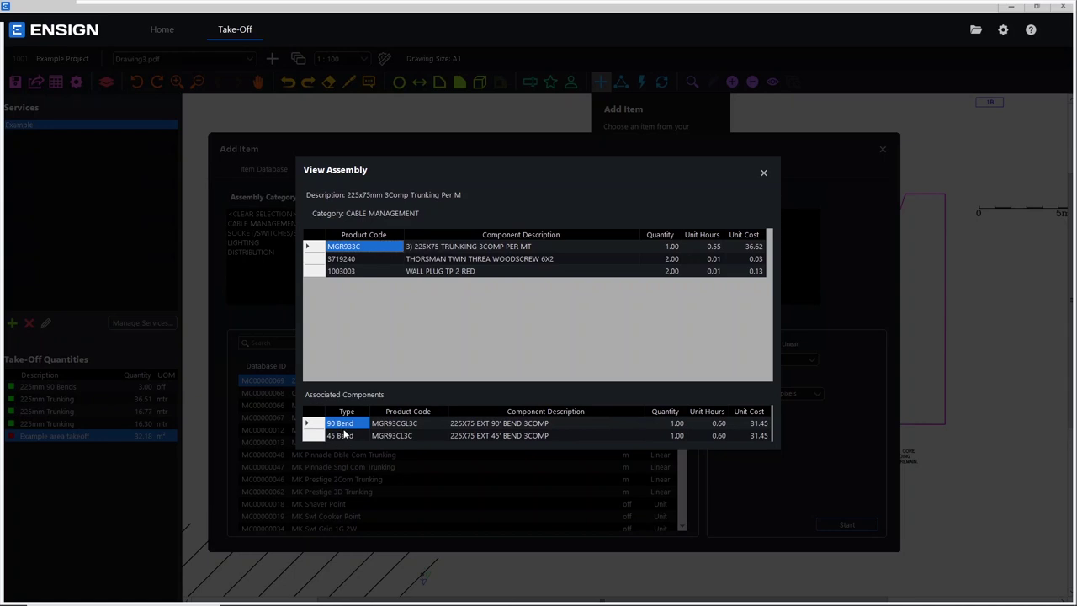
click(764, 175)
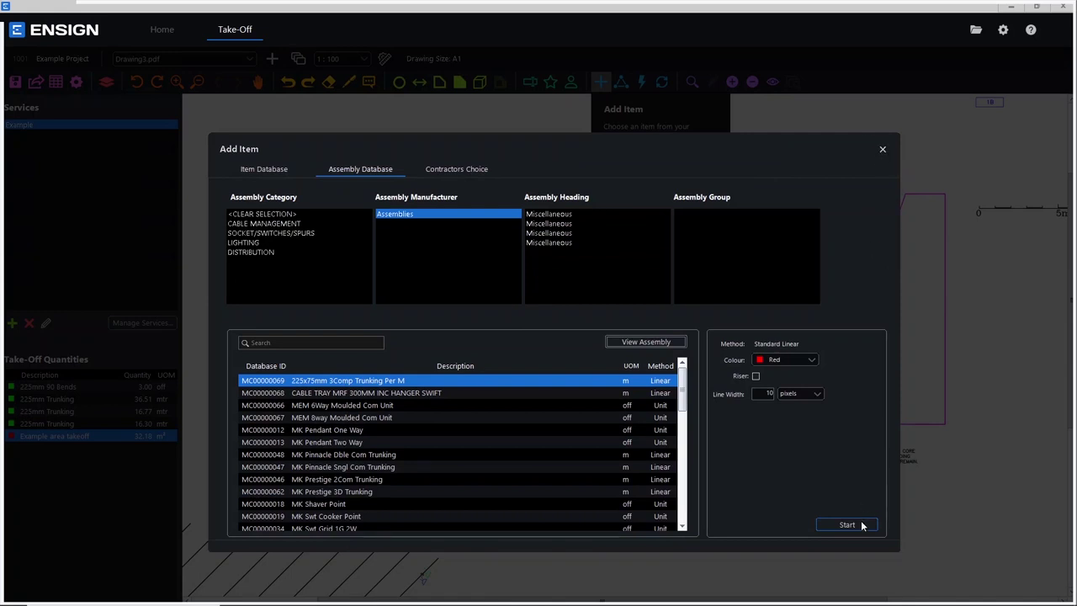
click(883, 152)
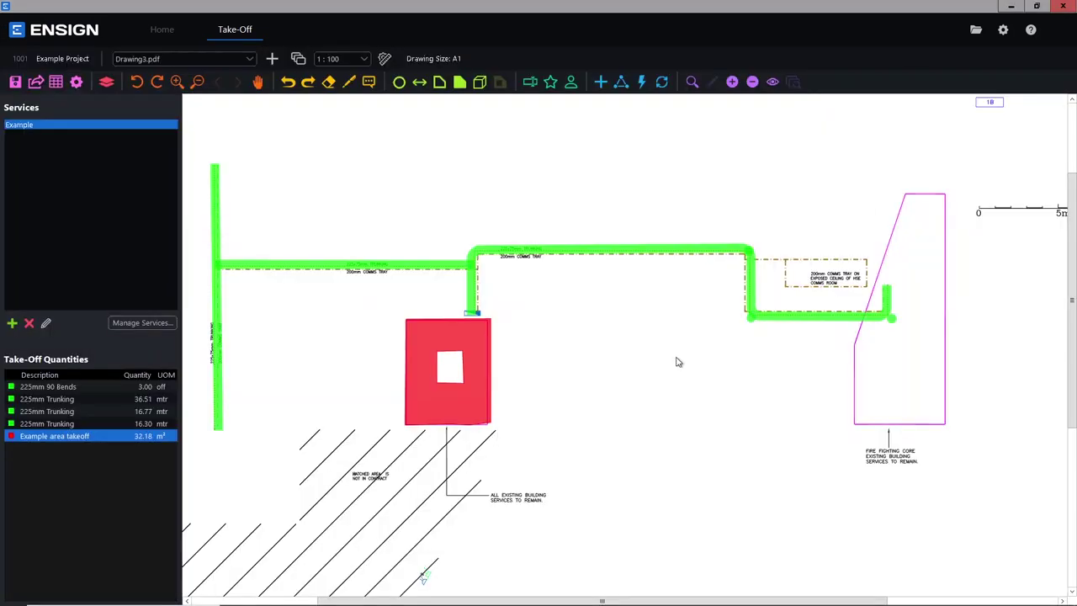
Delete the stepped 225mm Trunking run and the horizontal 225mm Trunking branch from the Example service.
click(747, 300)
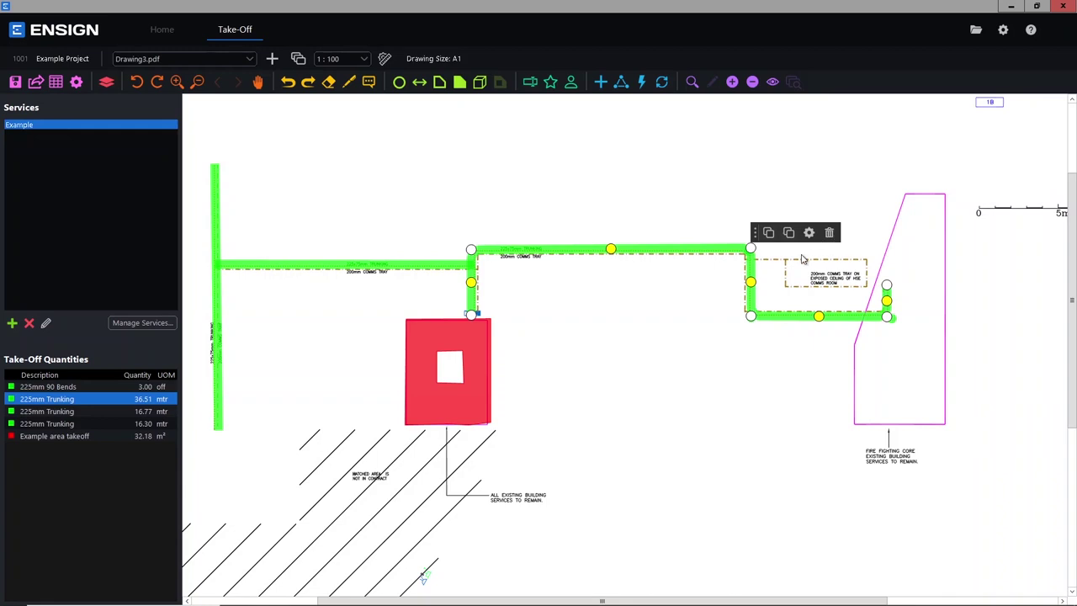
key(Delete)
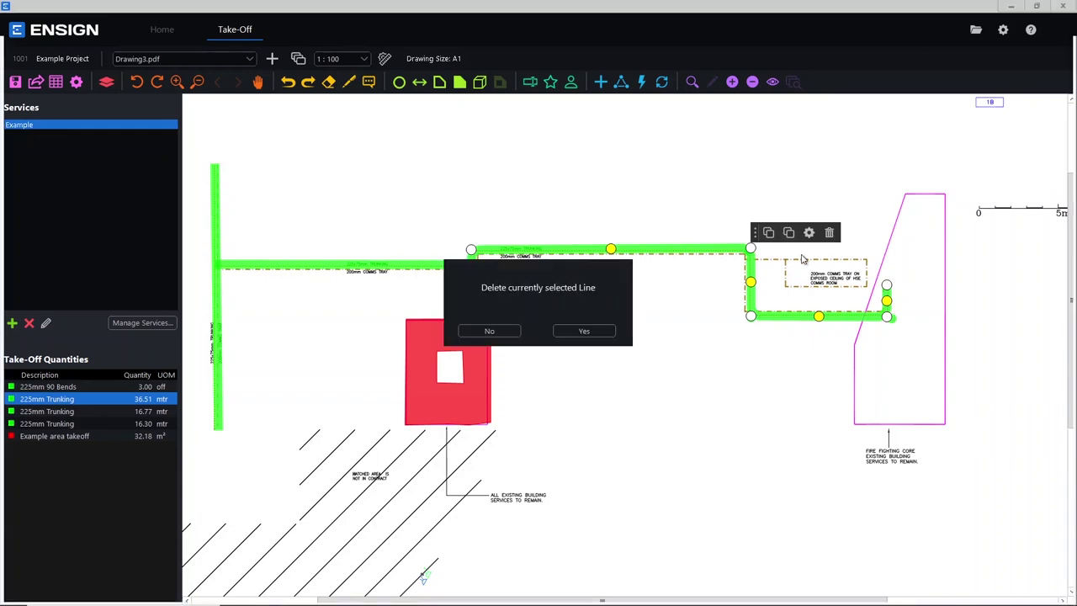
click(585, 332)
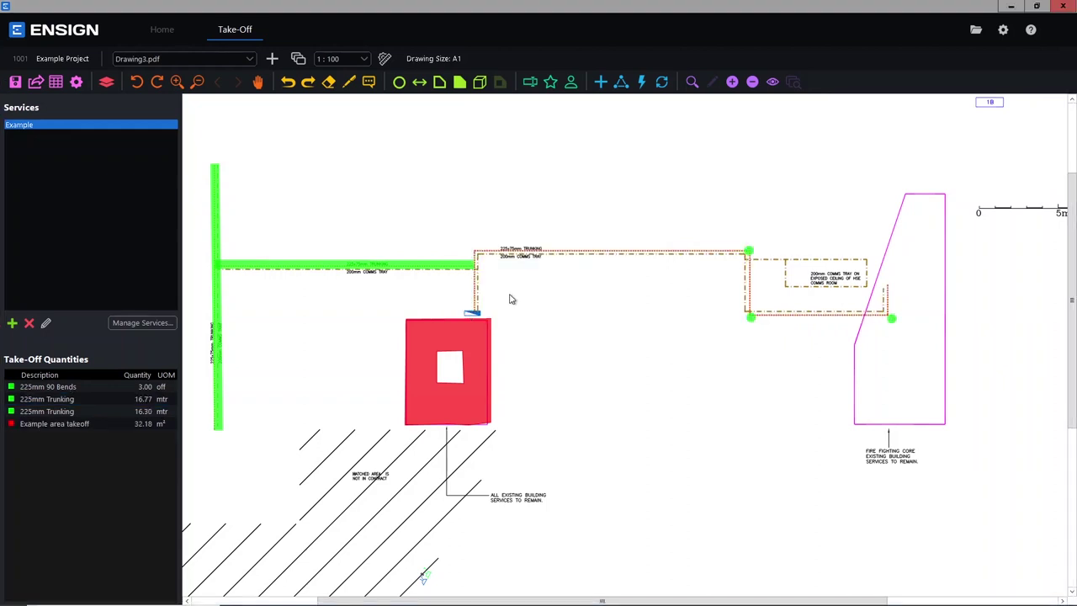
click(460, 268)
key(Delete)
click(581, 332)
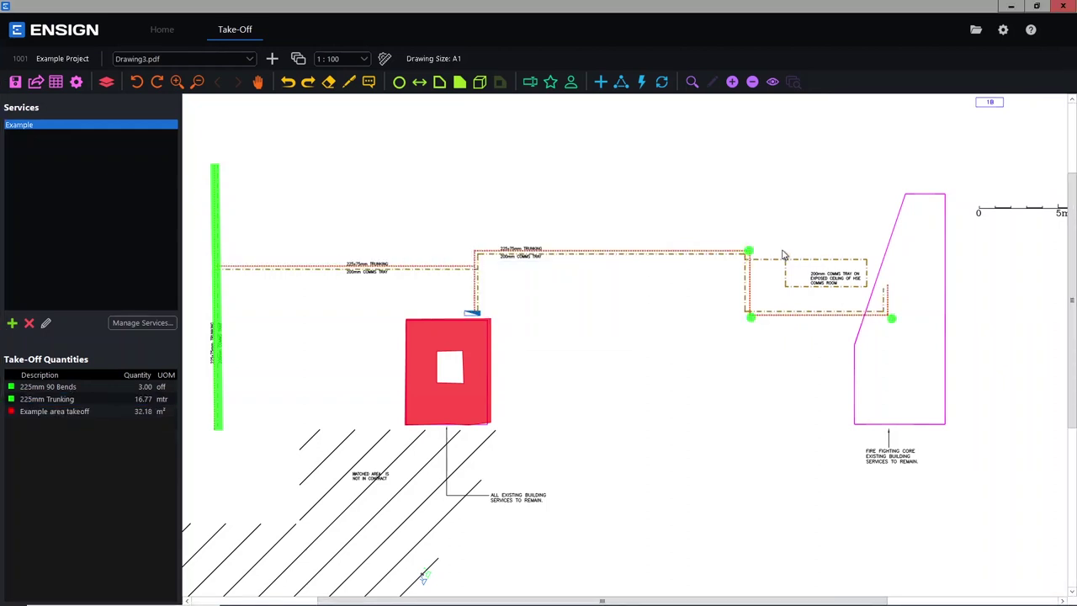
Delete the 225mm 90 Bends and the remaining vertical 225mm Trunking line from the Example service.
click(747, 250)
key(Delete)
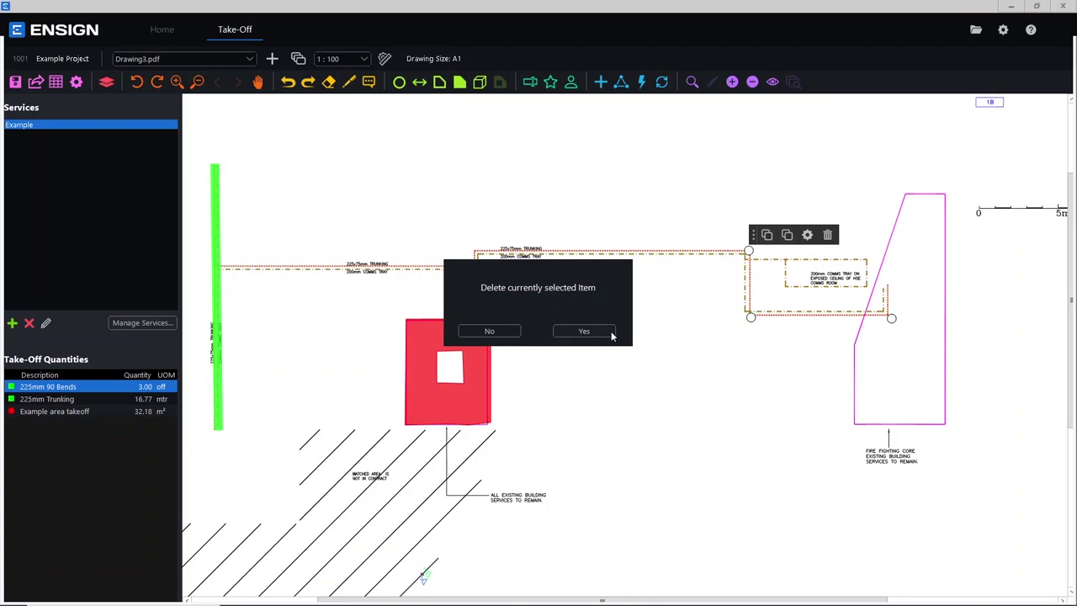
click(585, 332)
click(216, 284)
key(Delete)
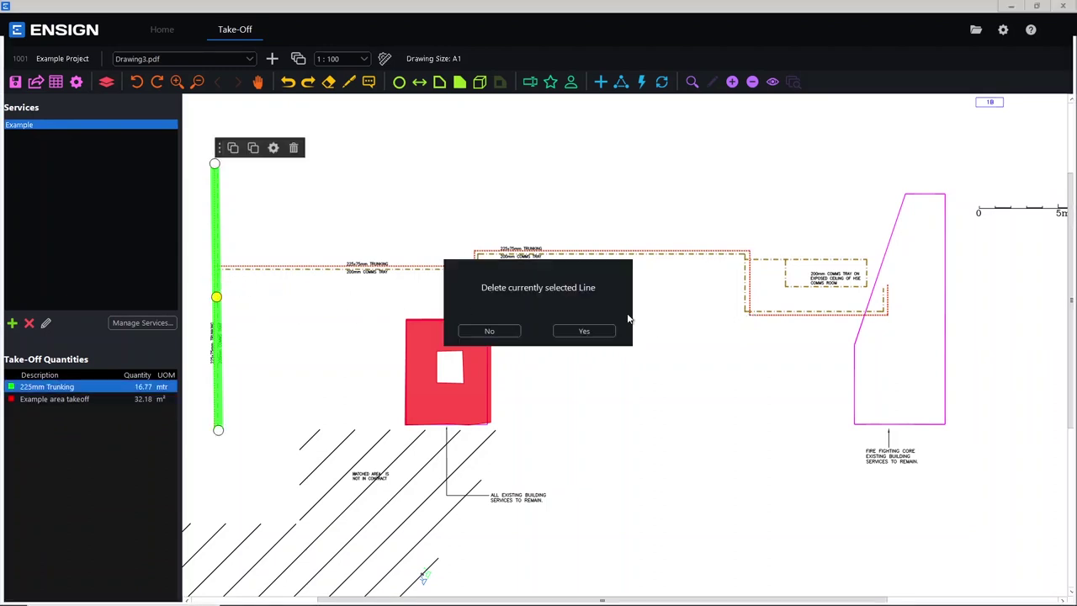
click(585, 332)
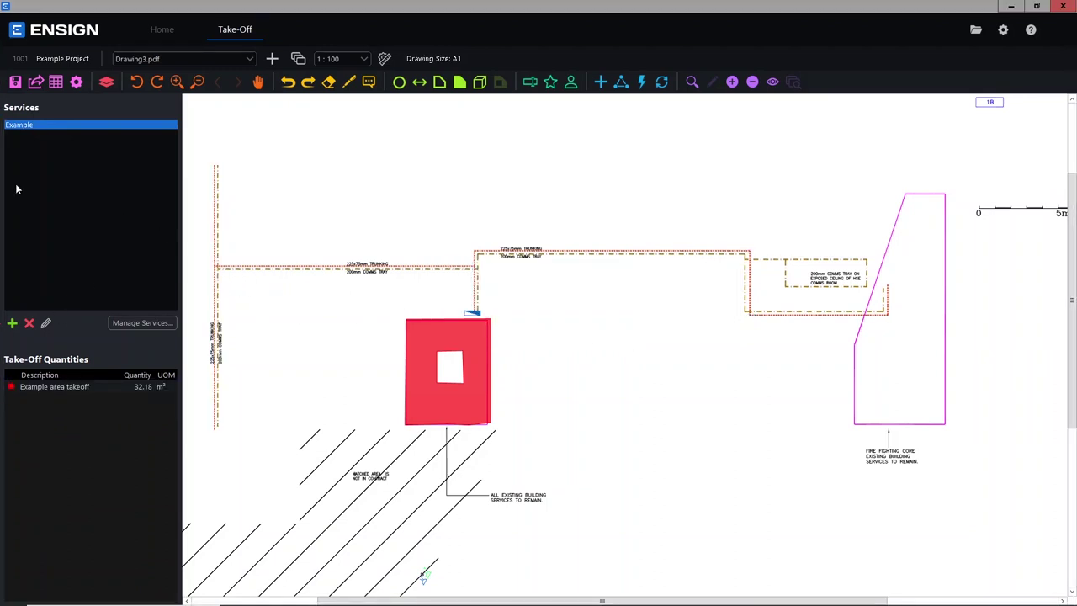
Add a service named Trunking and compare its take-off quantities with those of the Example service, leaving Trunking selected.
click(12, 323)
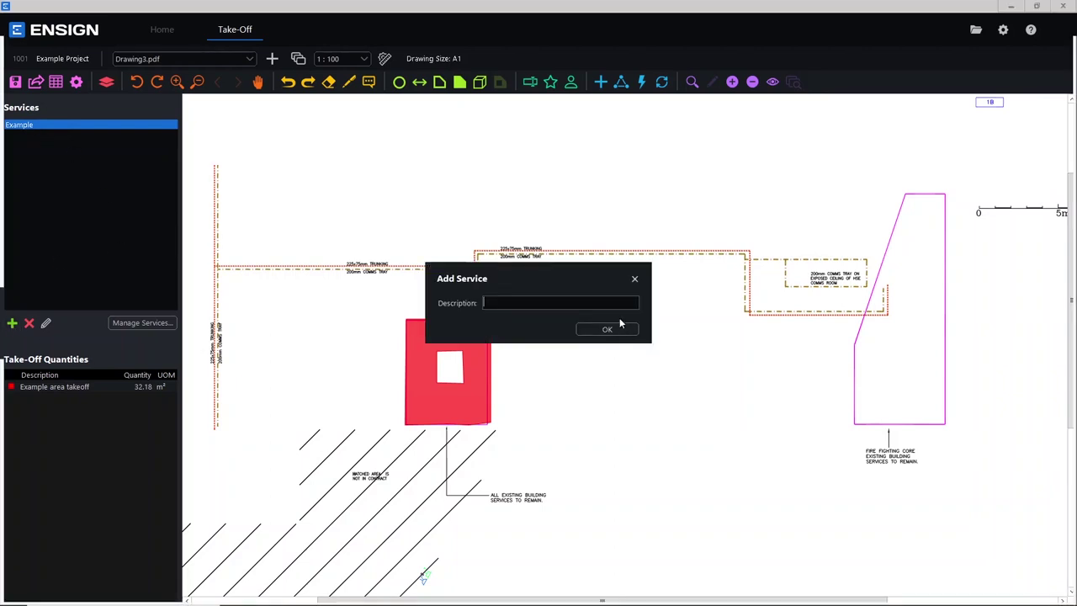
text(Trunking)
click(623, 329)
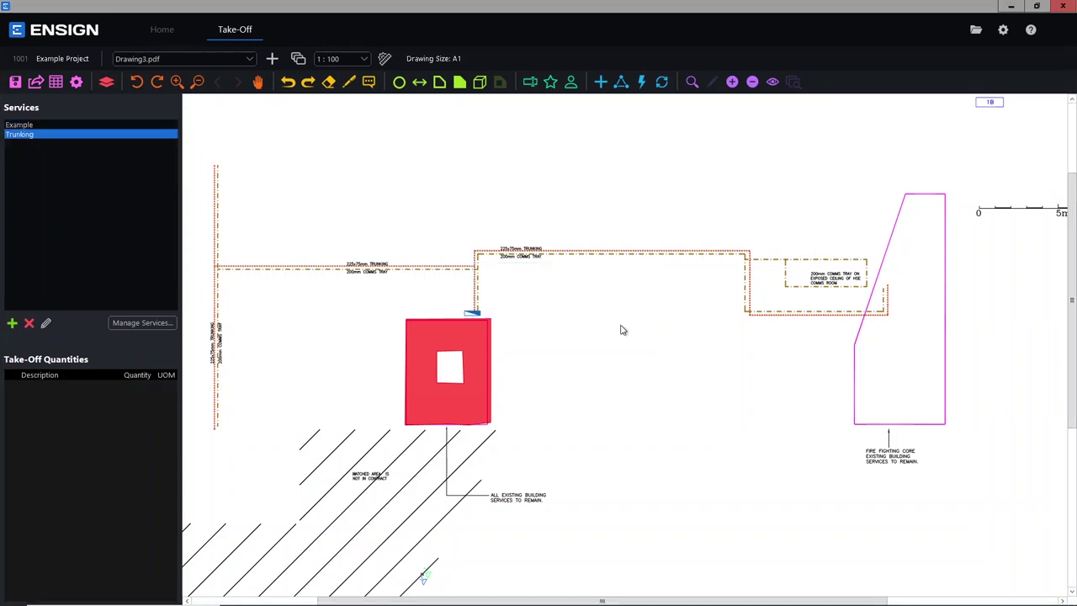
click(21, 125)
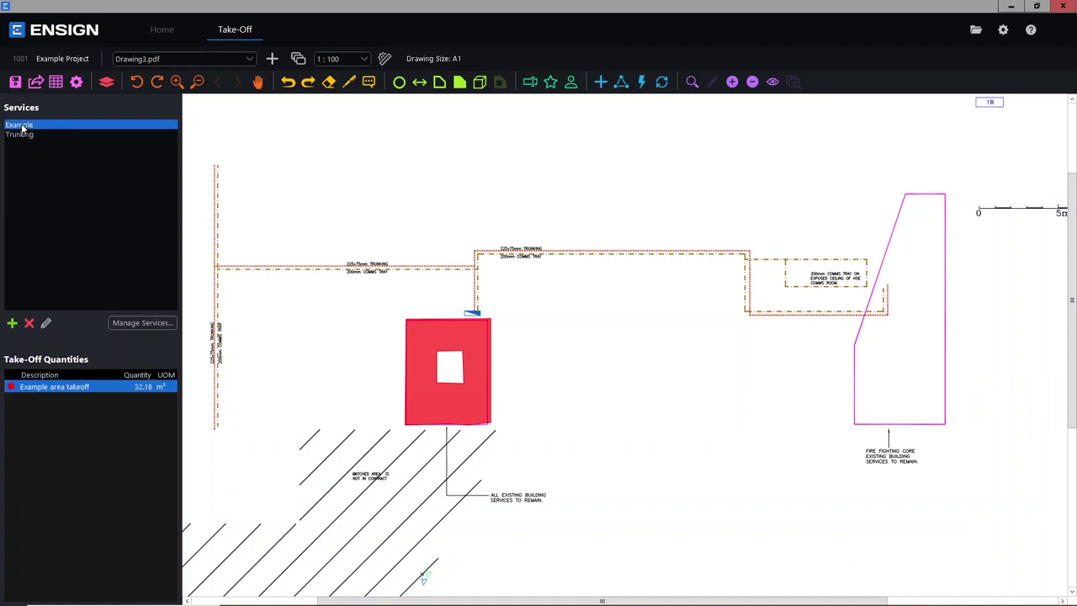
click(22, 133)
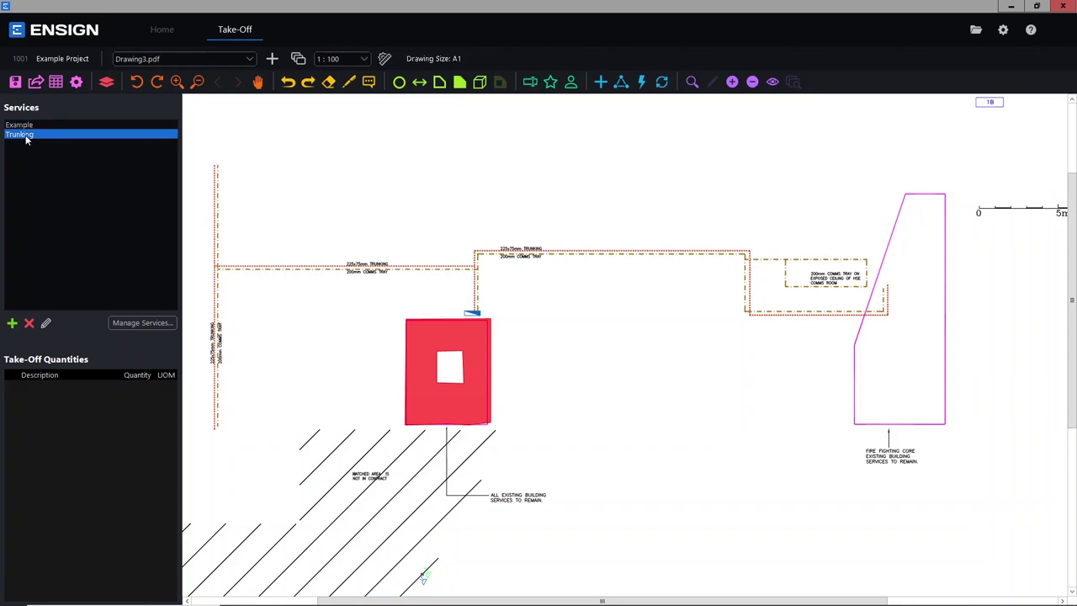
click(21, 126)
click(21, 134)
Start a take-off with the CABLE MANAGEMENT assembly 225x75mm 3Comp Trunking Per M in the Trunking service.
click(617, 83)
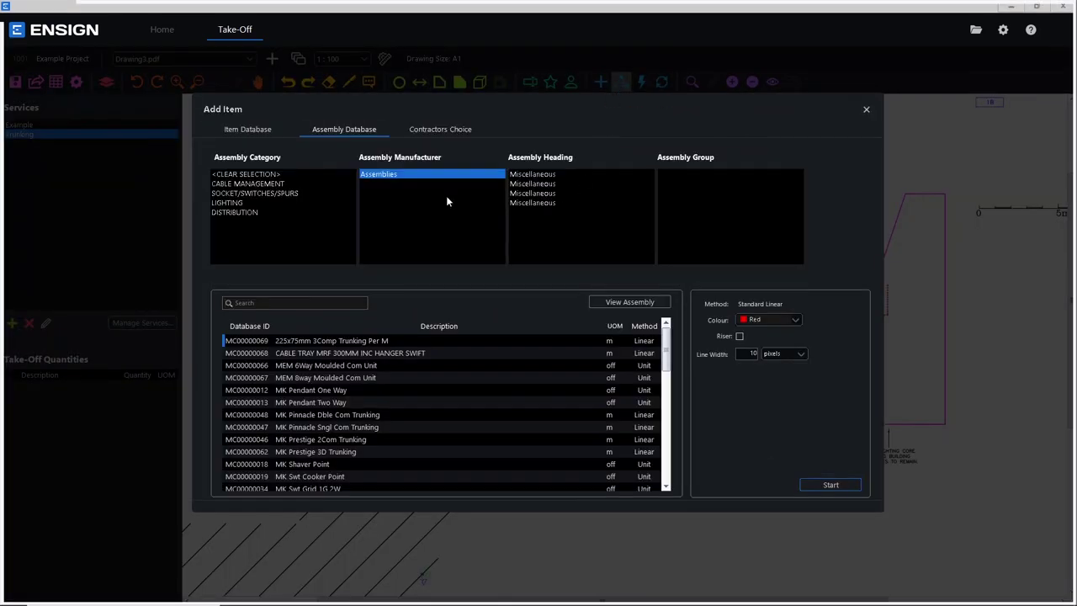
click(268, 185)
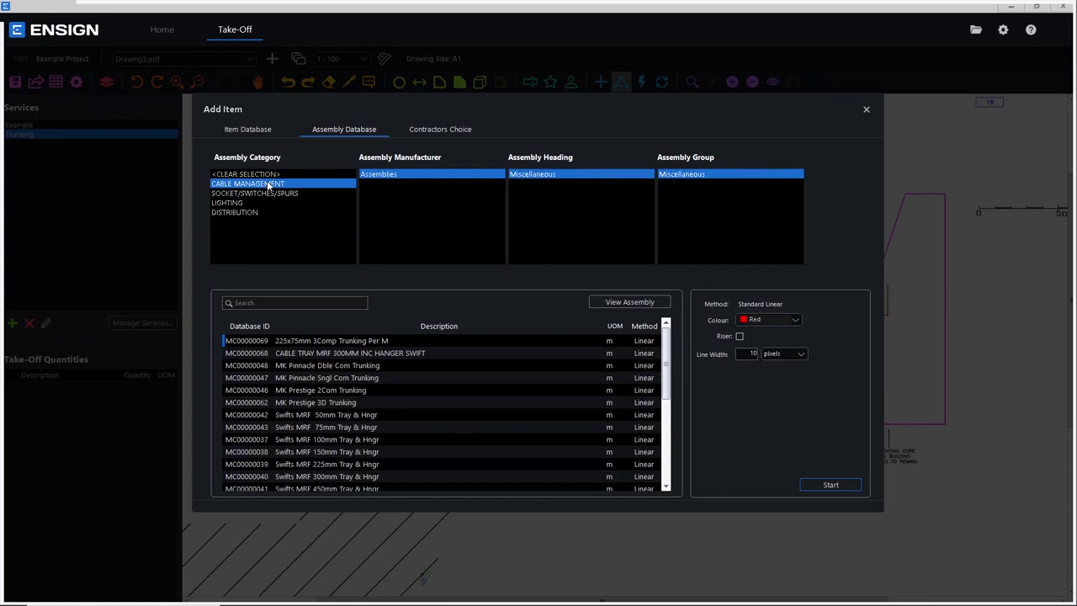
click(337, 354)
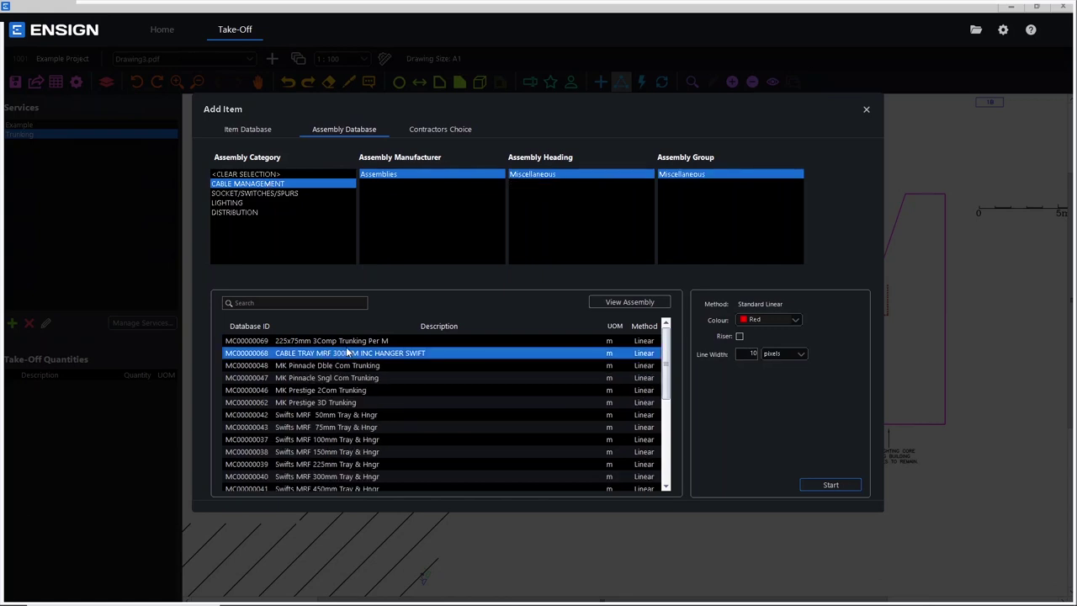
click(401, 342)
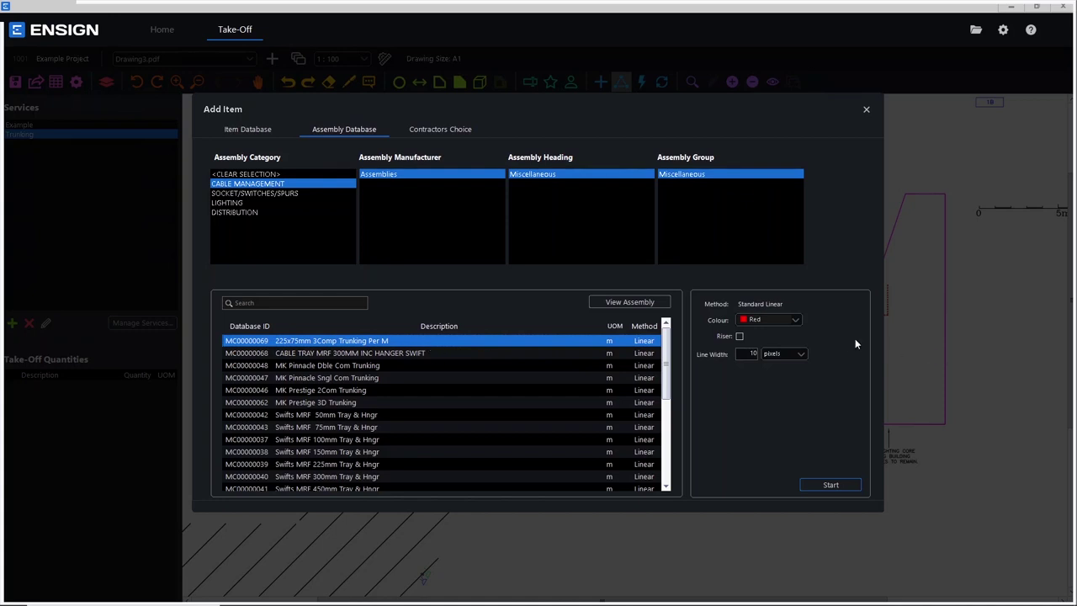
click(831, 485)
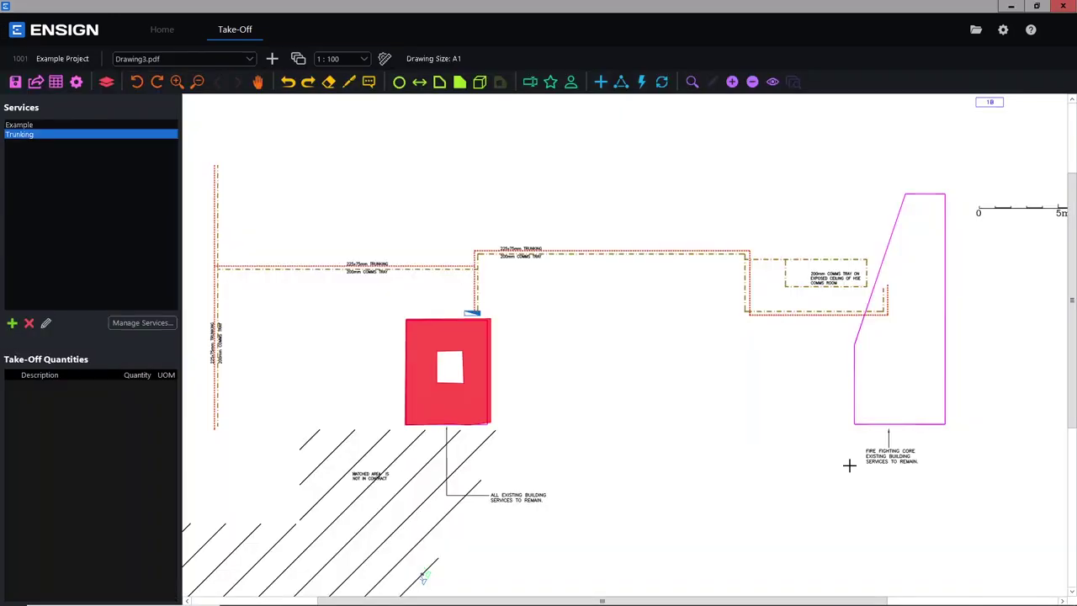
Trace the stepped 225x75mm trunking run from inside the fire fighting core outline to the blue symbol above the red area, about 36.6 m long.
scroll(917, 329, up, 1)
scroll(921, 329, up, 1)
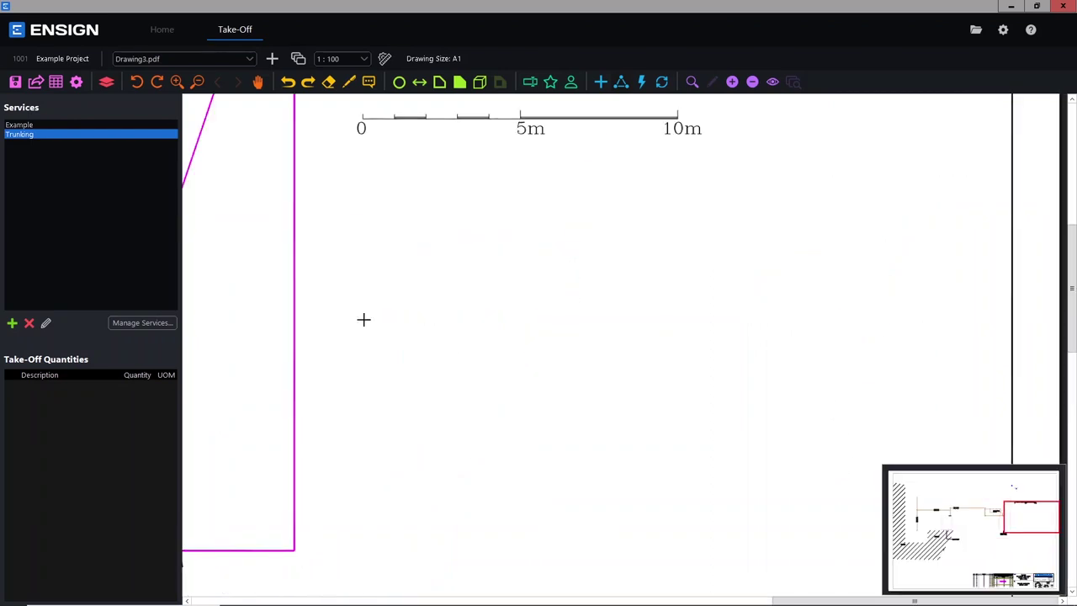
scroll(363, 300, down, 1)
mouse_move(552, 315)
mouse_down()
mouse_move(895, 318)
mouse_move(766, 325)
mouse_up()
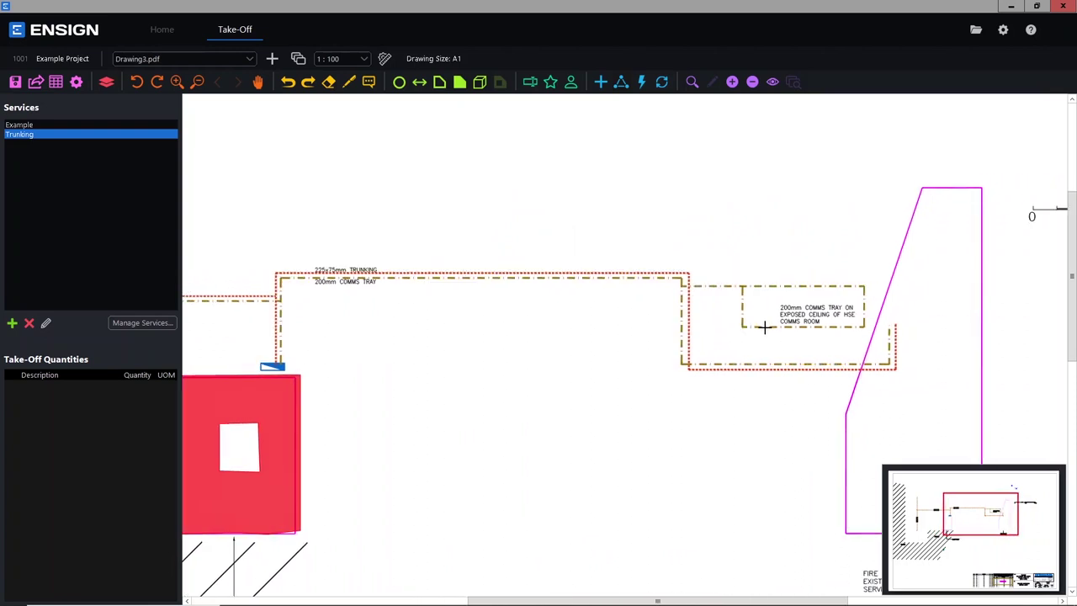
click(891, 324)
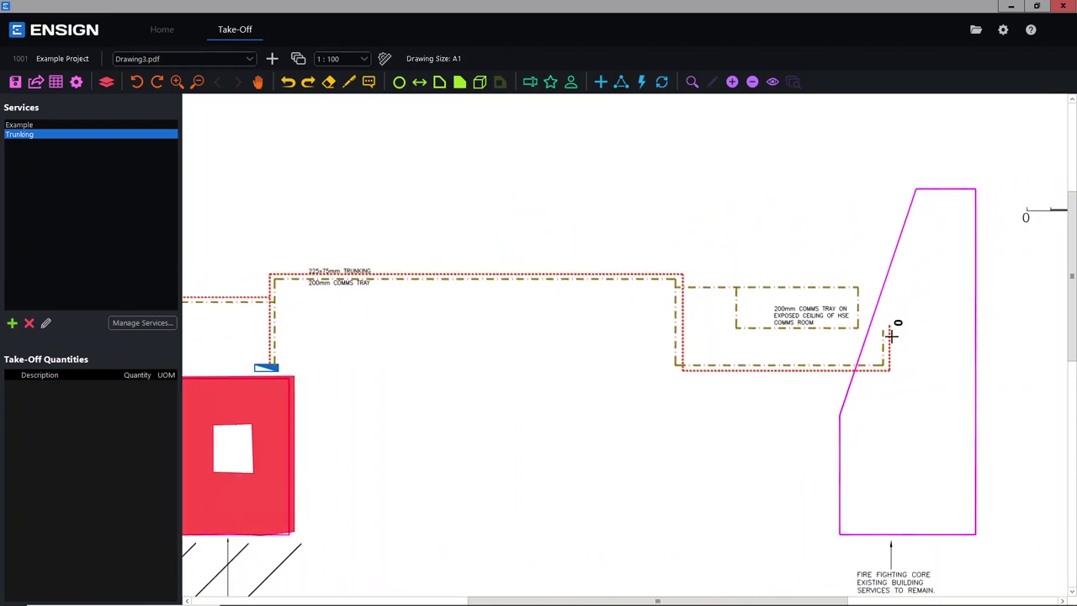
click(890, 372)
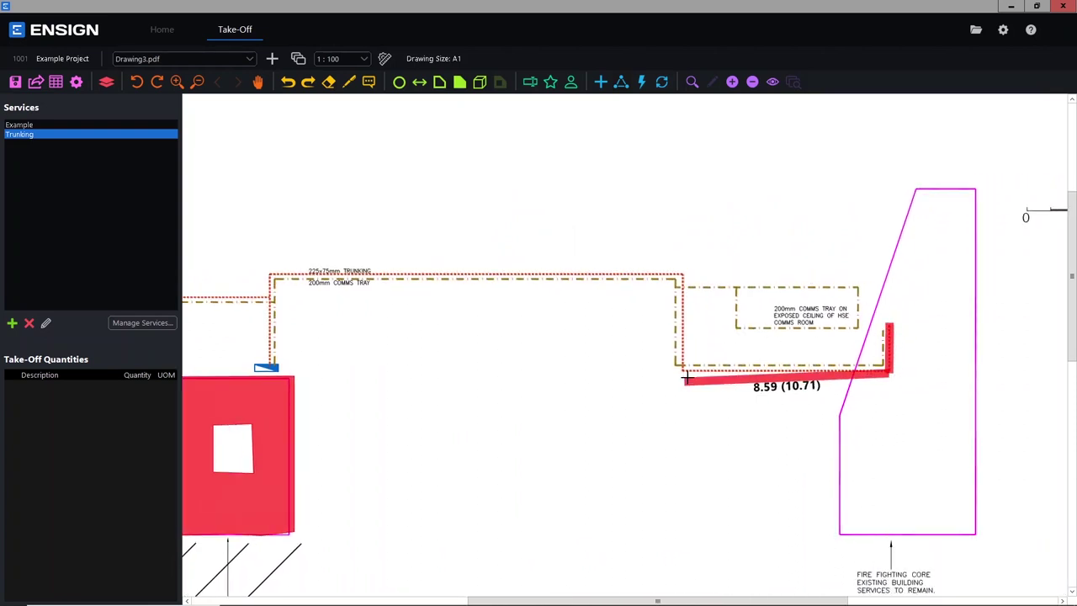
click(684, 373)
click(683, 274)
click(264, 271)
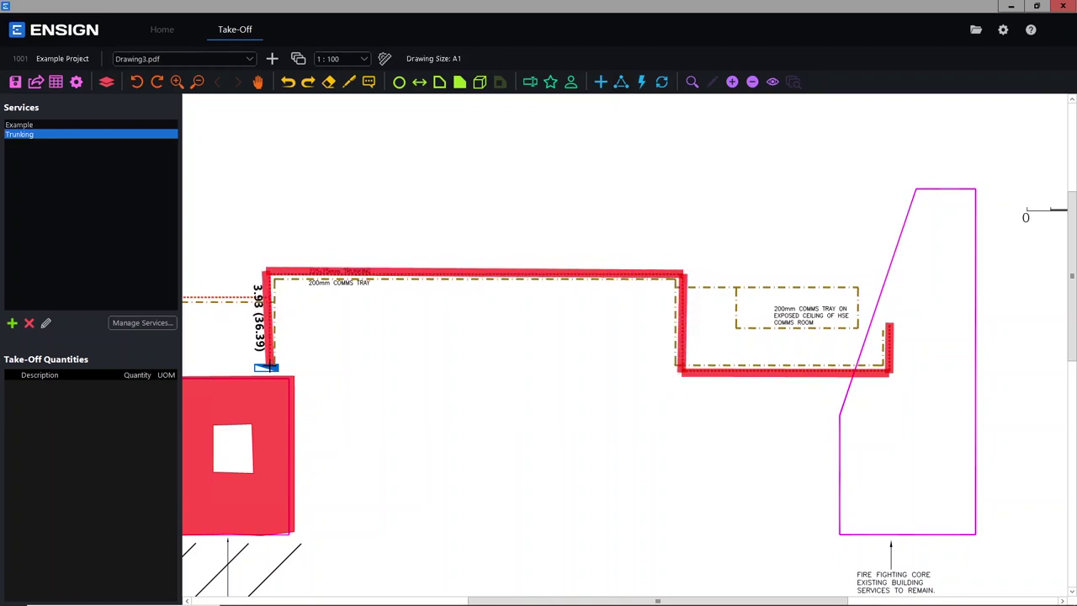
double_click(268, 367)
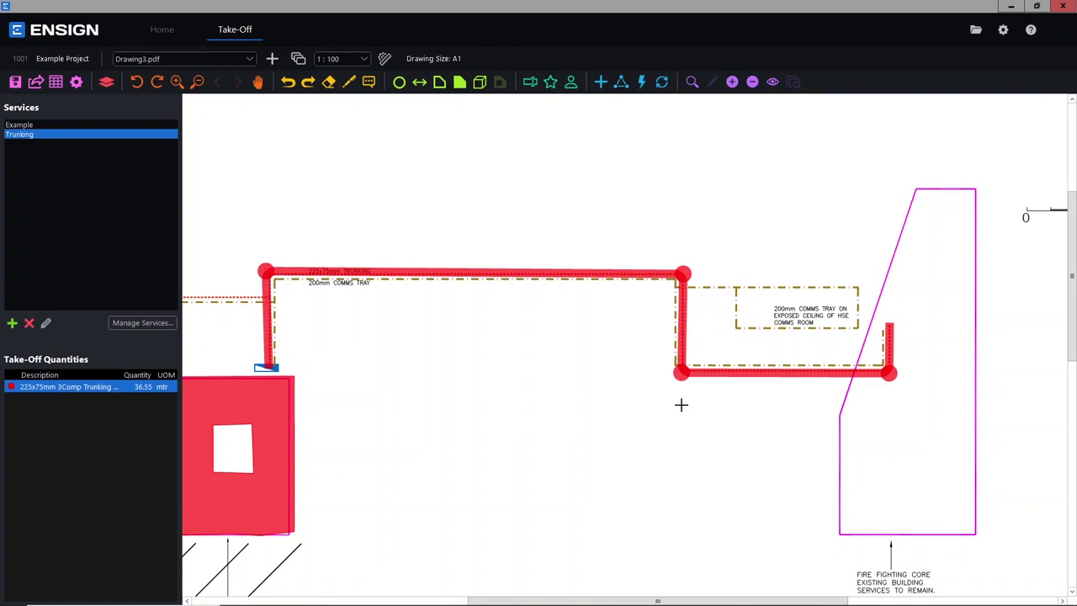
Trace the horizontal 225x75mm trunking branch from the stepped run to the vertical trunking line, about 15.9 m long.
drag(344, 336, 925, 393)
click(845, 353)
click(464, 352)
key(Return)
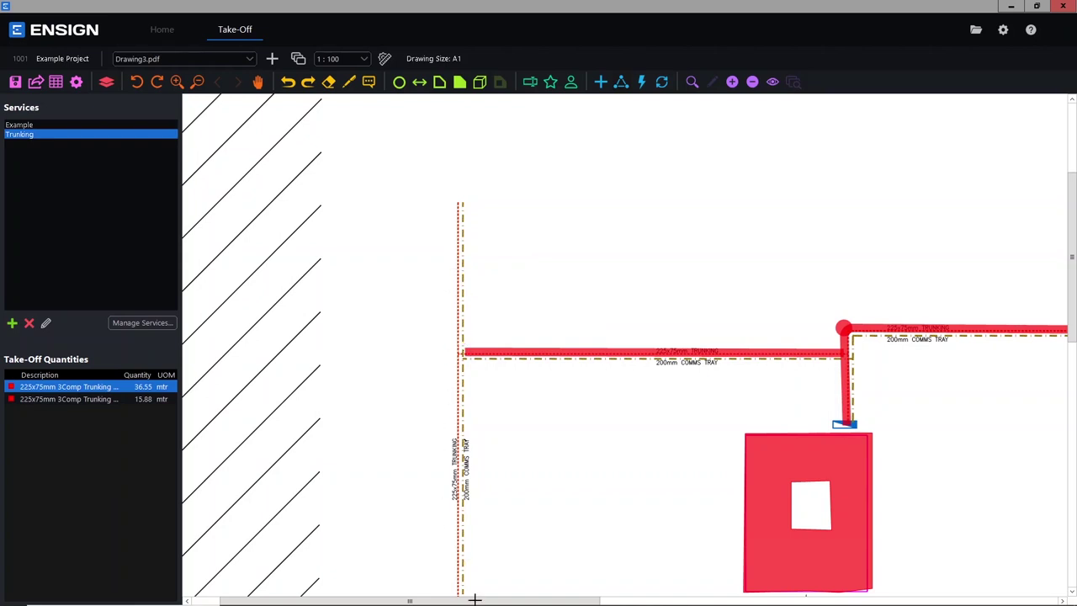
Trace the vertical 225x75mm trunking run beside the hatched area from its upper end to its lower end, about 16.7 m long.
scroll(508, 331, down, 1)
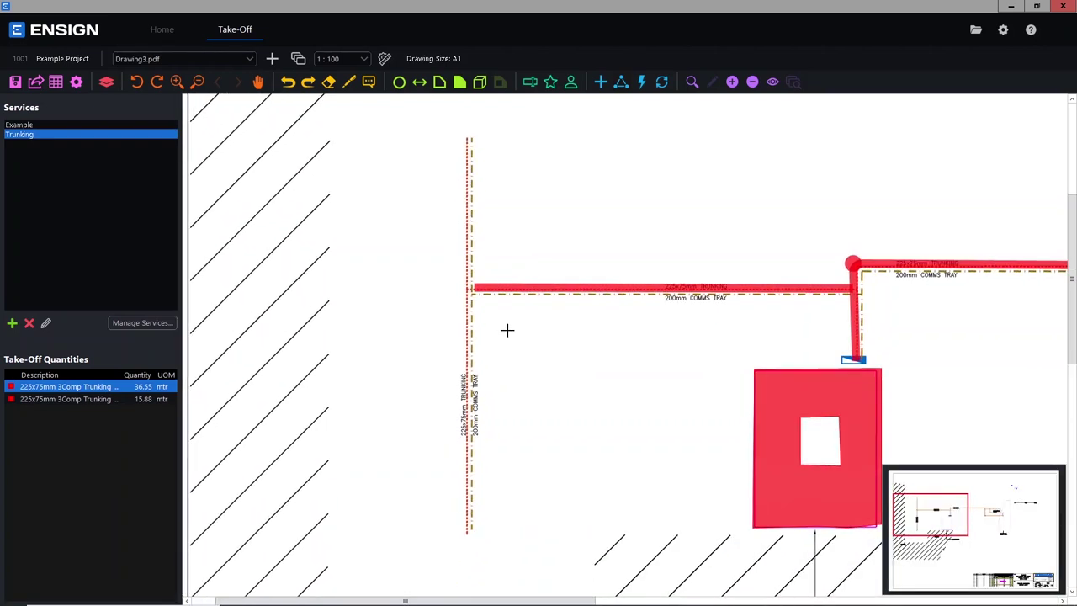
click(471, 137)
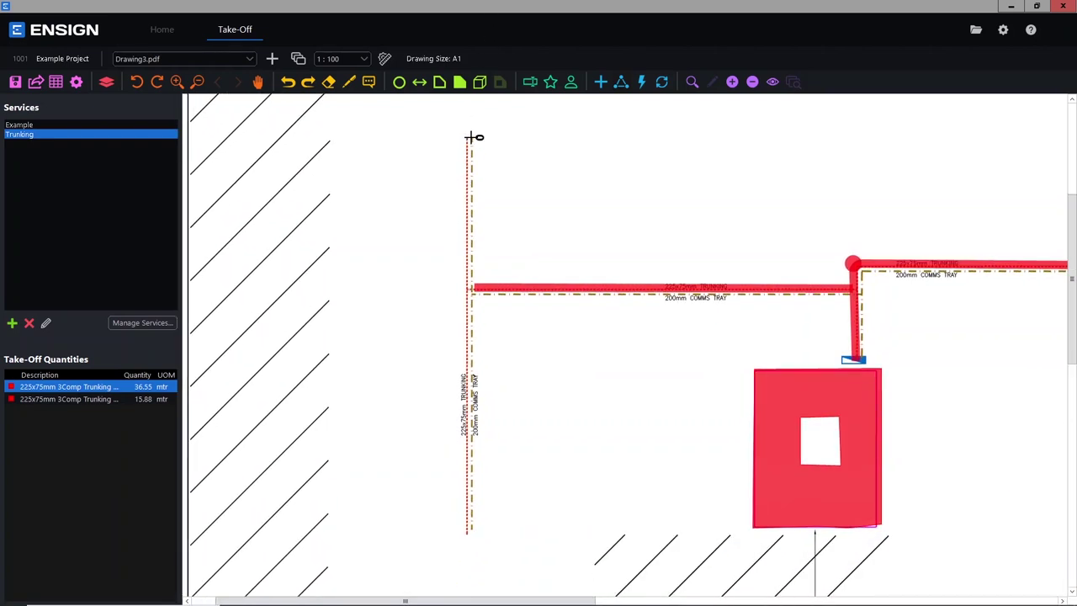
click(468, 536)
right_click(469, 536)
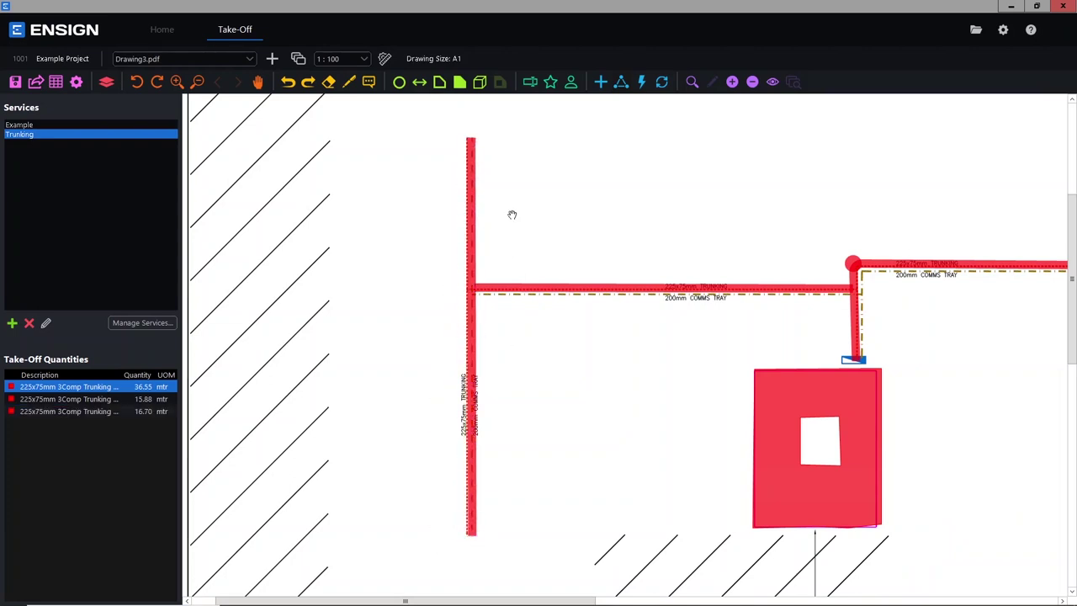
Shift the vertical run onto its dotted trunking line and extend the horizontal branch's free end to meet it.
click(470, 192)
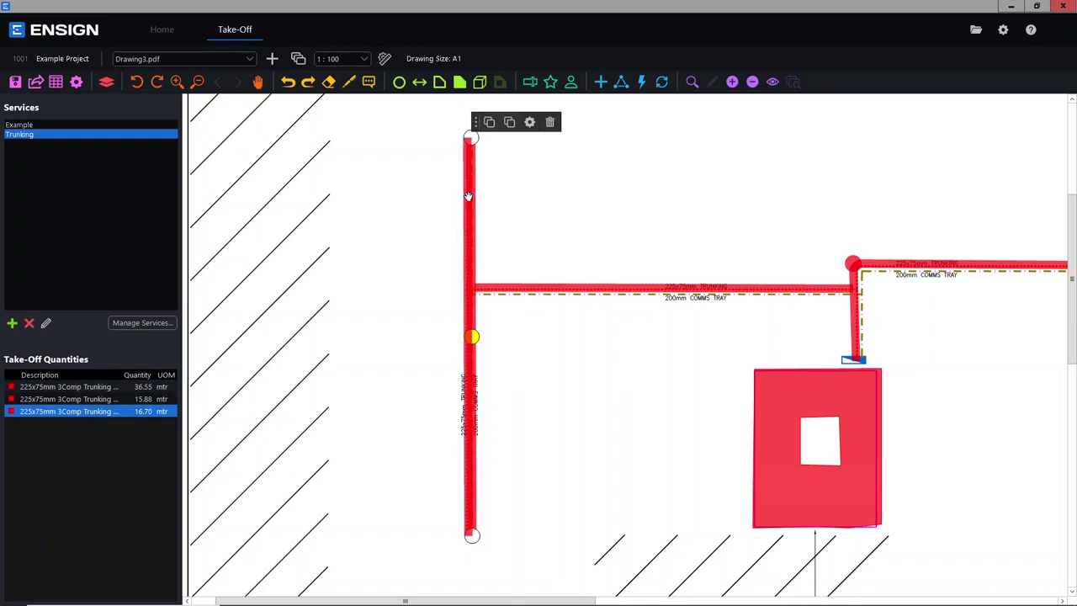
drag(469, 196, 467, 196)
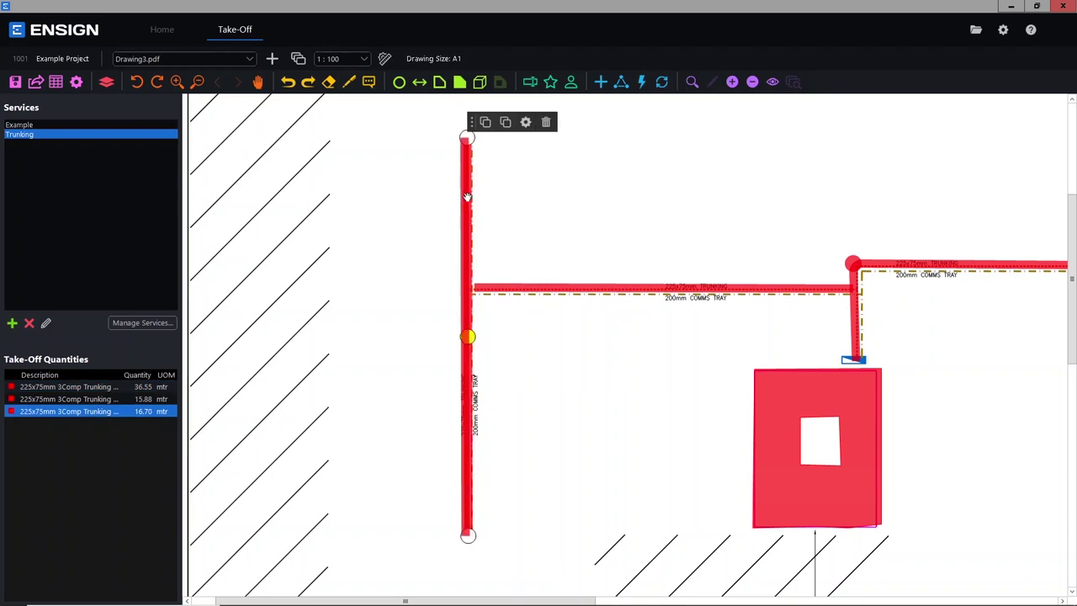
click(497, 198)
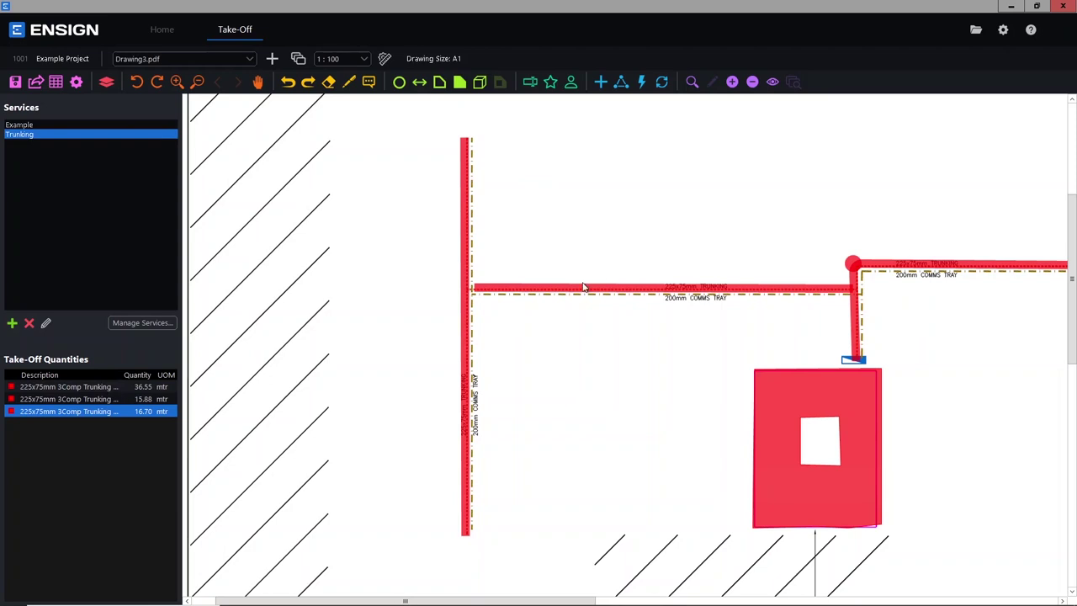
click(515, 291)
drag(474, 287, 464, 289)
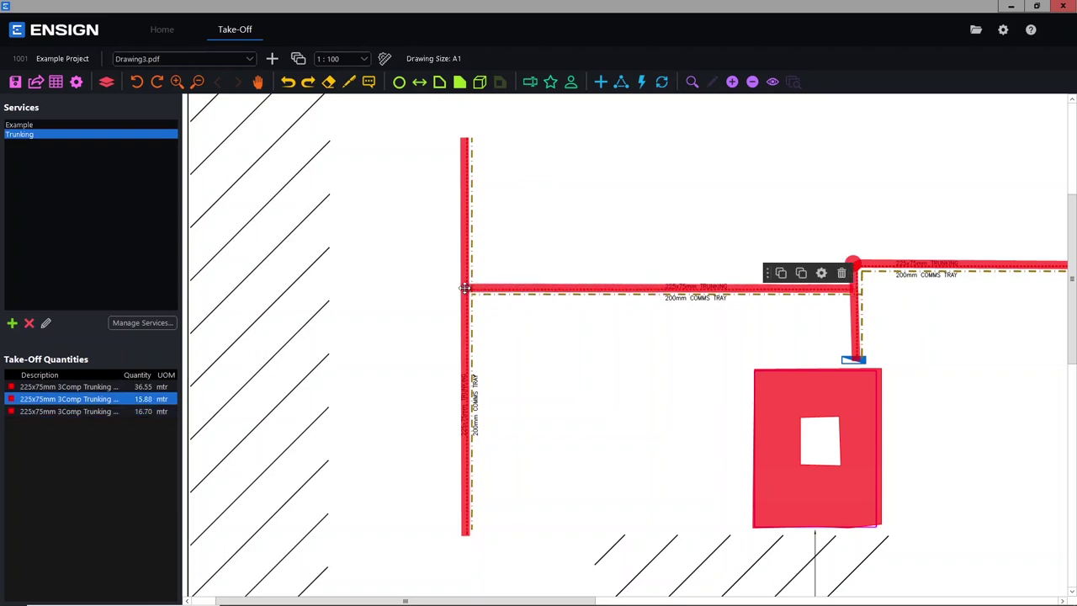
click(565, 254)
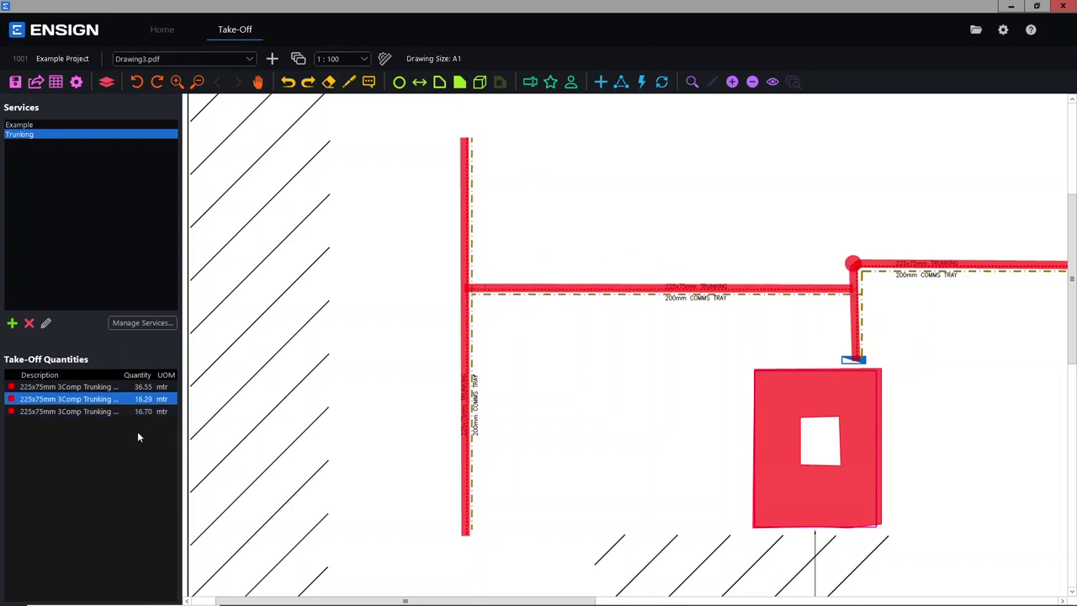
Check each of the three 225x75mm 3Comp Trunking entries in the take-off quantities.
click(122, 389)
click(123, 400)
click(125, 412)
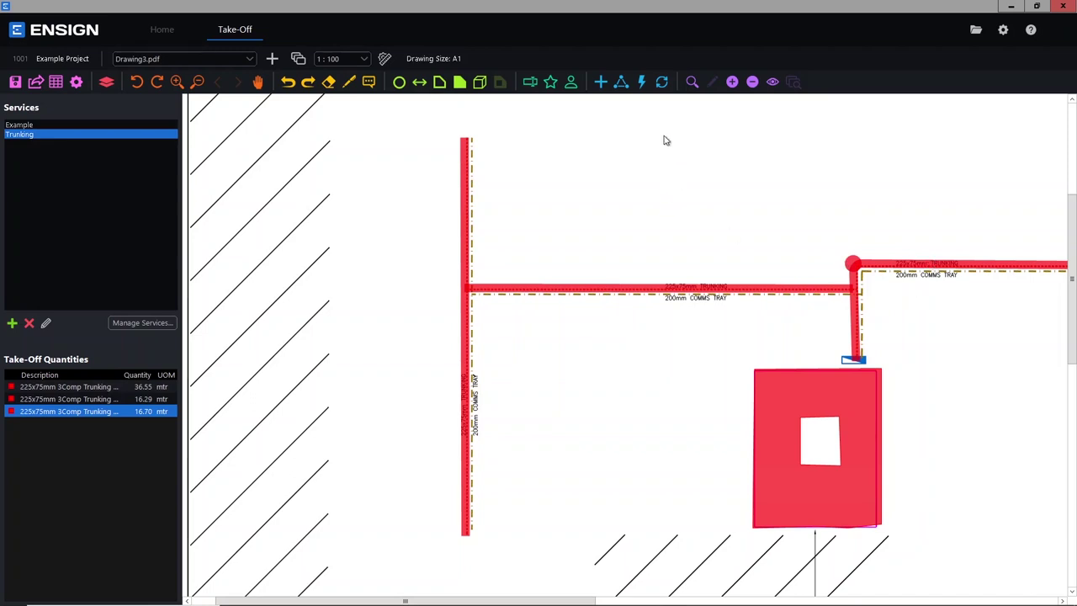
Look through the frequently used items in the item database and close the list.
click(643, 85)
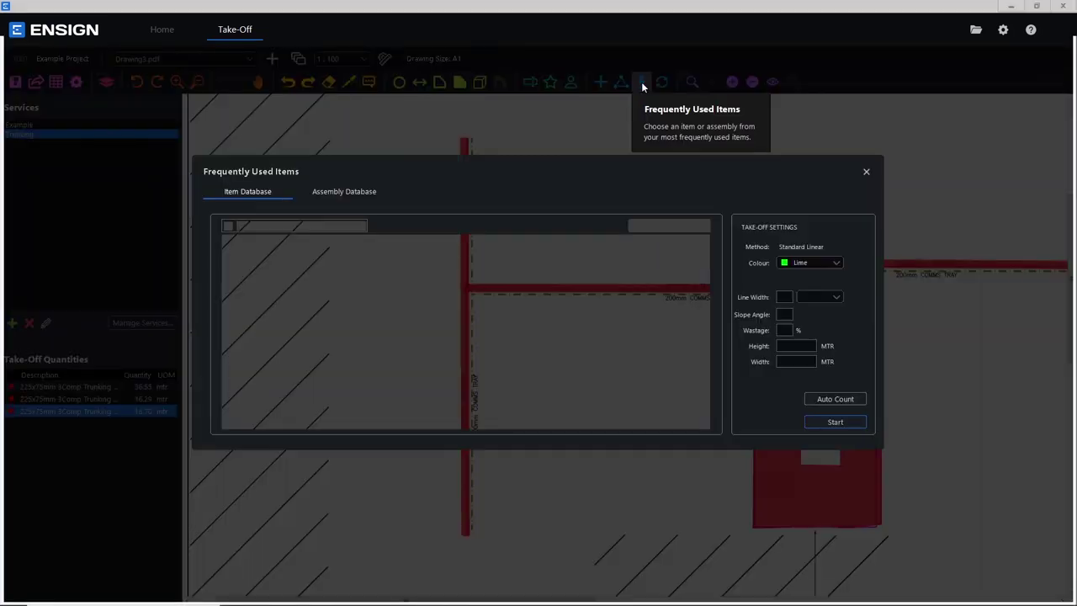
scroll(565, 276, down, 3)
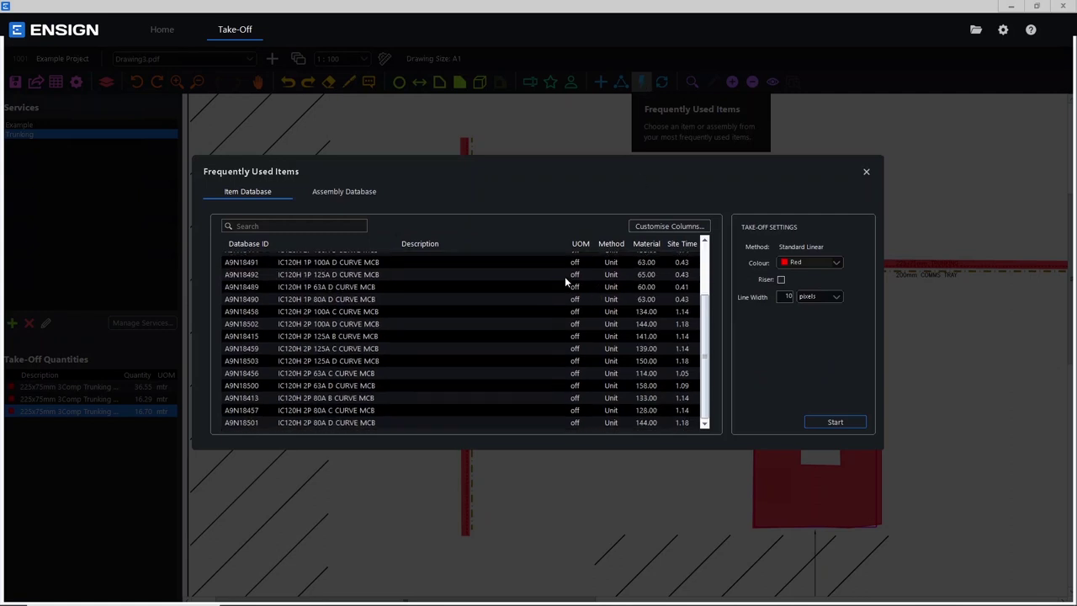
scroll(566, 277, up, 3)
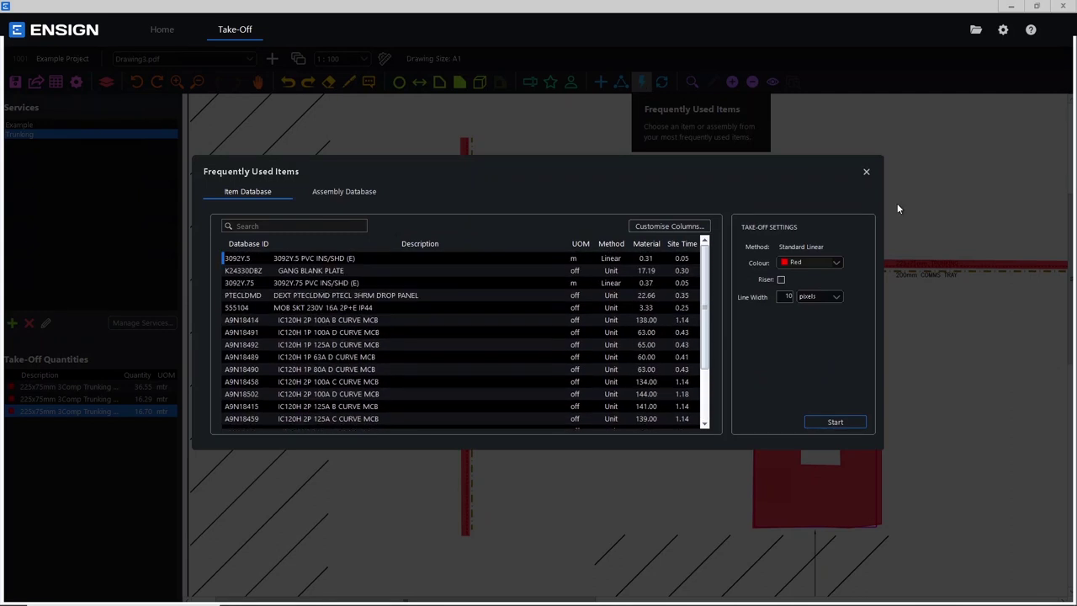
click(867, 172)
Review the display and take-off control settings, including the choices for the number of favourites to display, and leave without saving.
click(1001, 32)
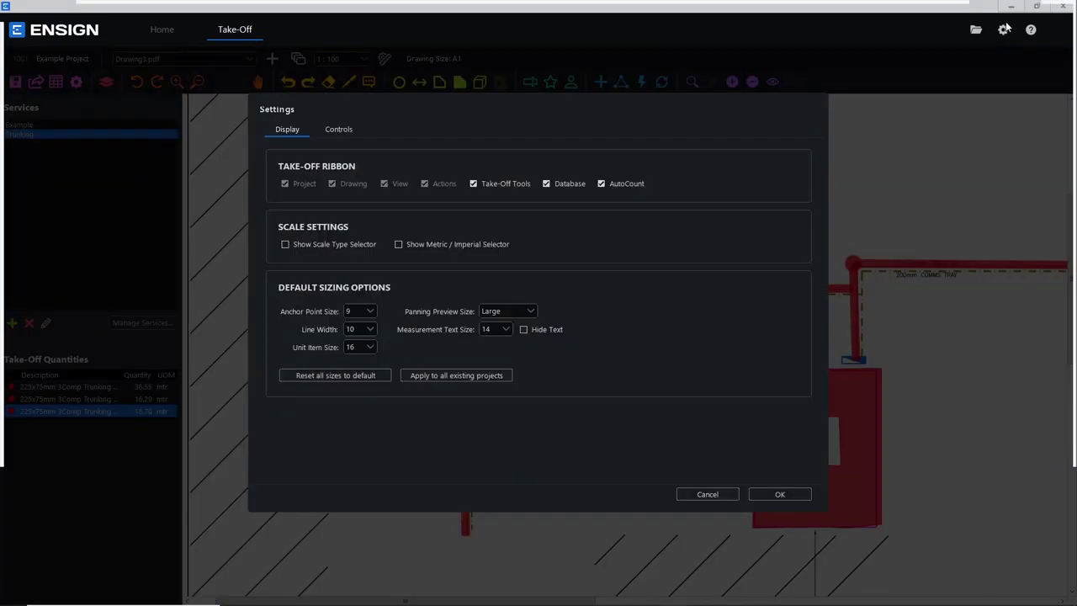
click(339, 129)
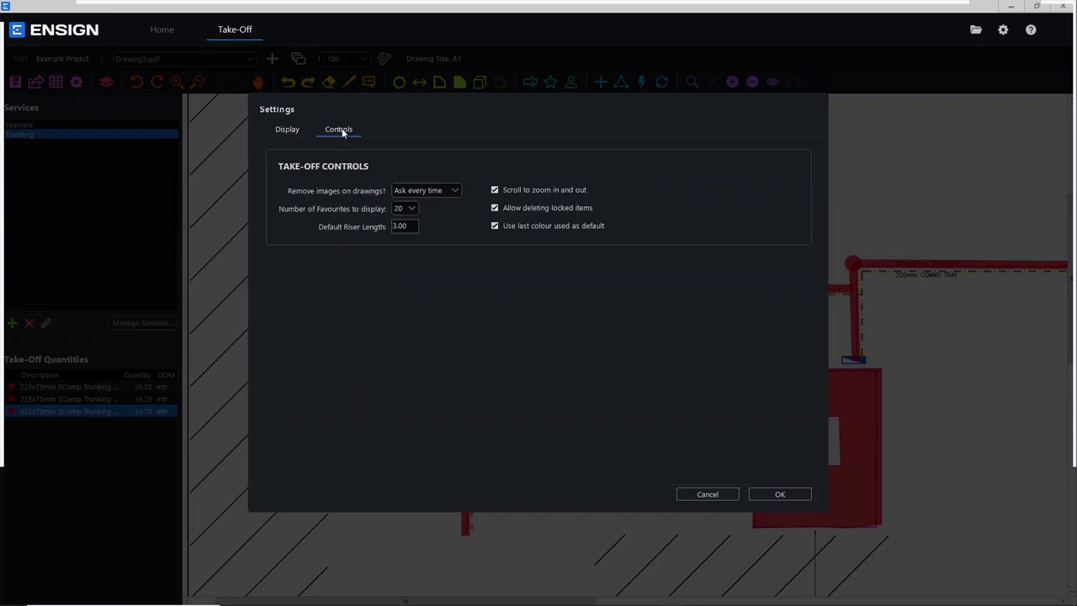
click(409, 209)
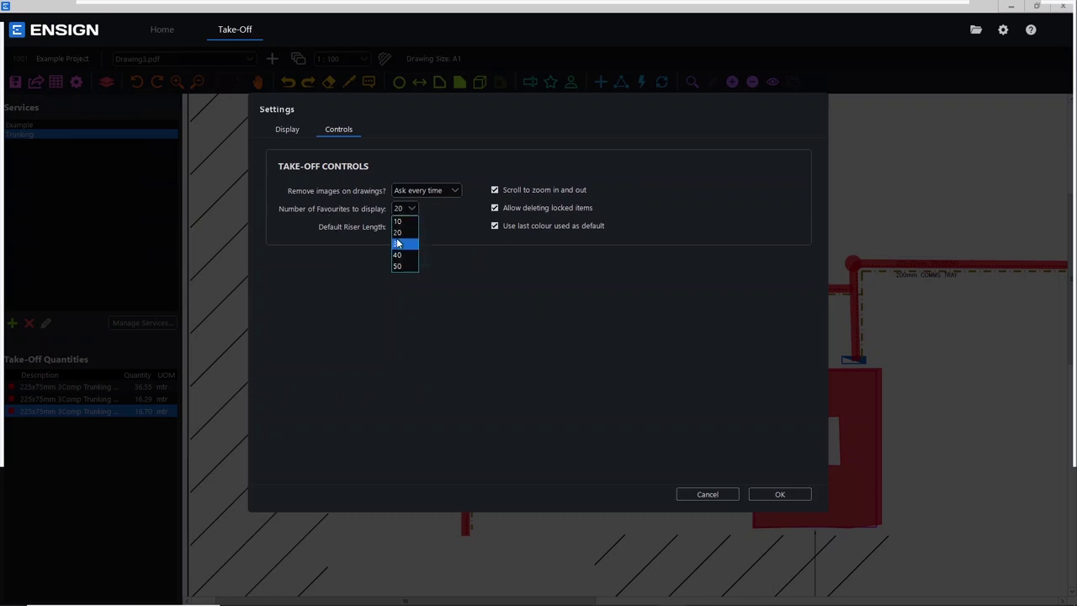
click(398, 234)
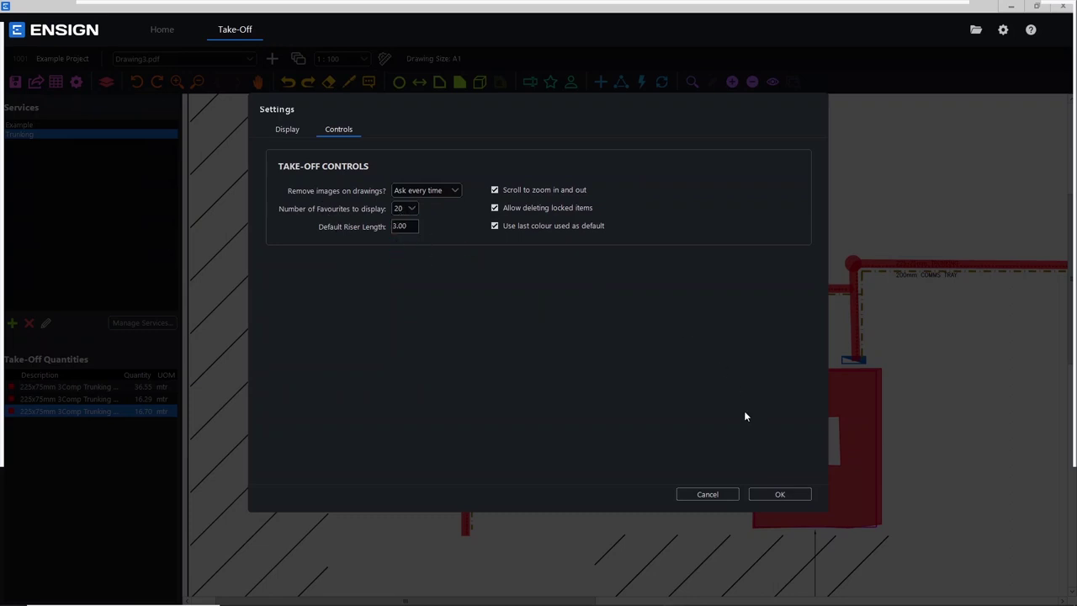
click(720, 497)
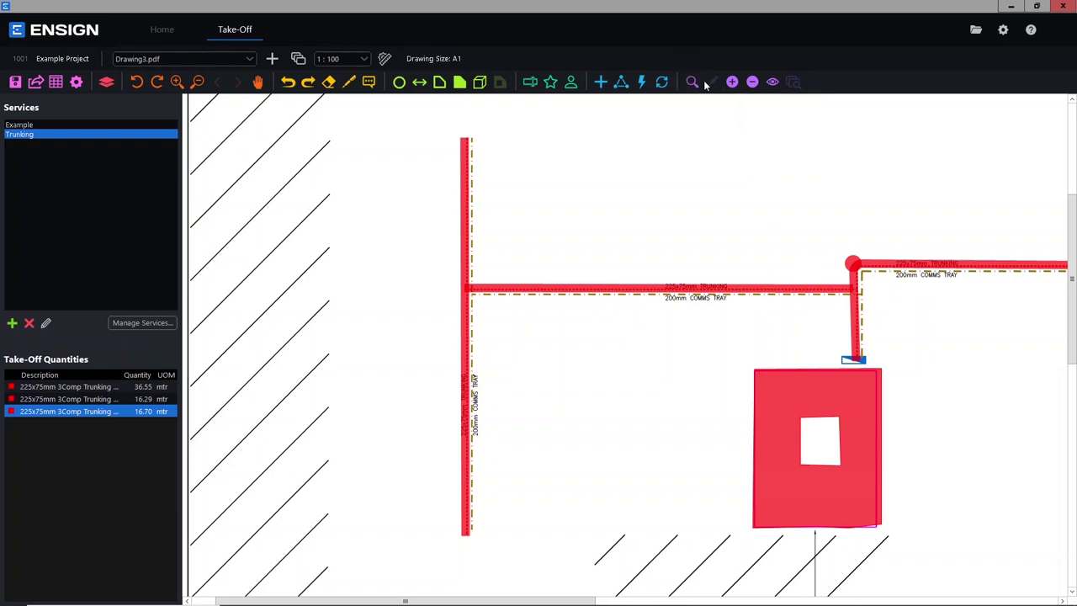
Switch to Drawing1.pdf and rotate the drawing 90° counter-clockwise.
scroll(875, 326, down, 2)
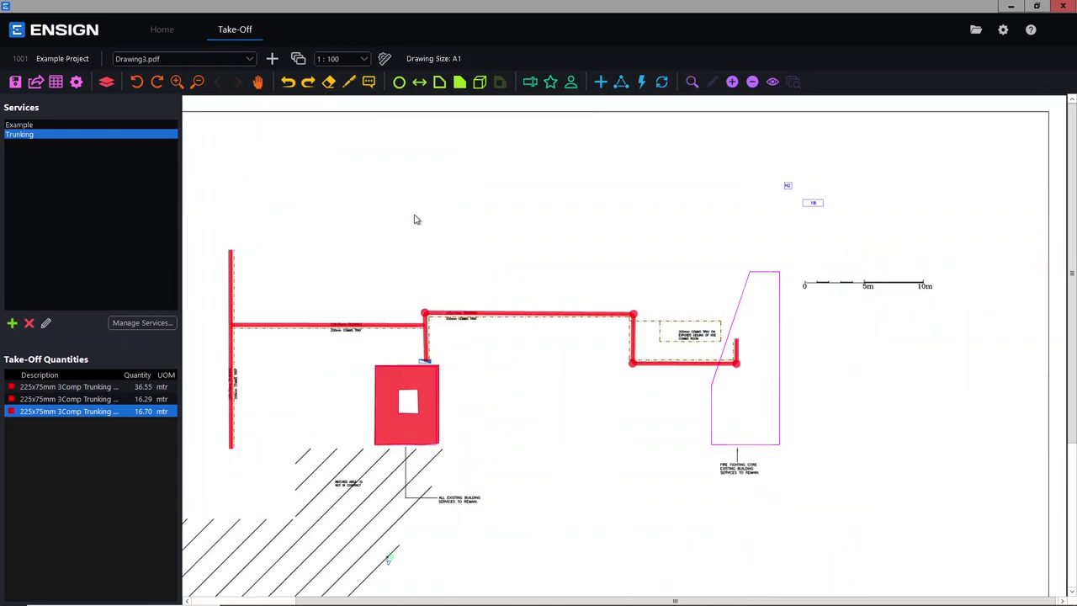
click(248, 61)
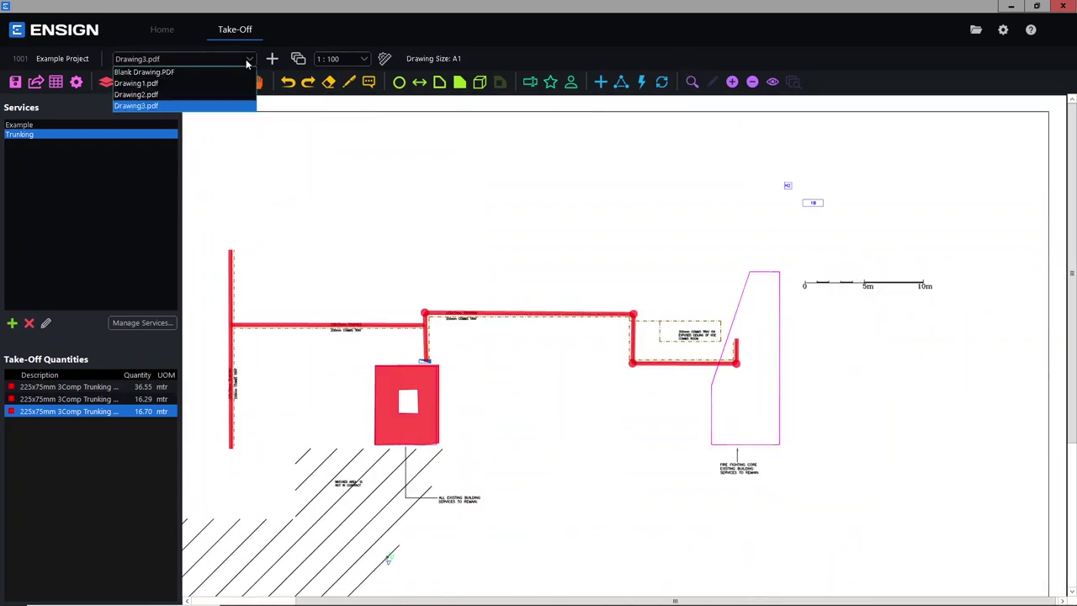
click(199, 85)
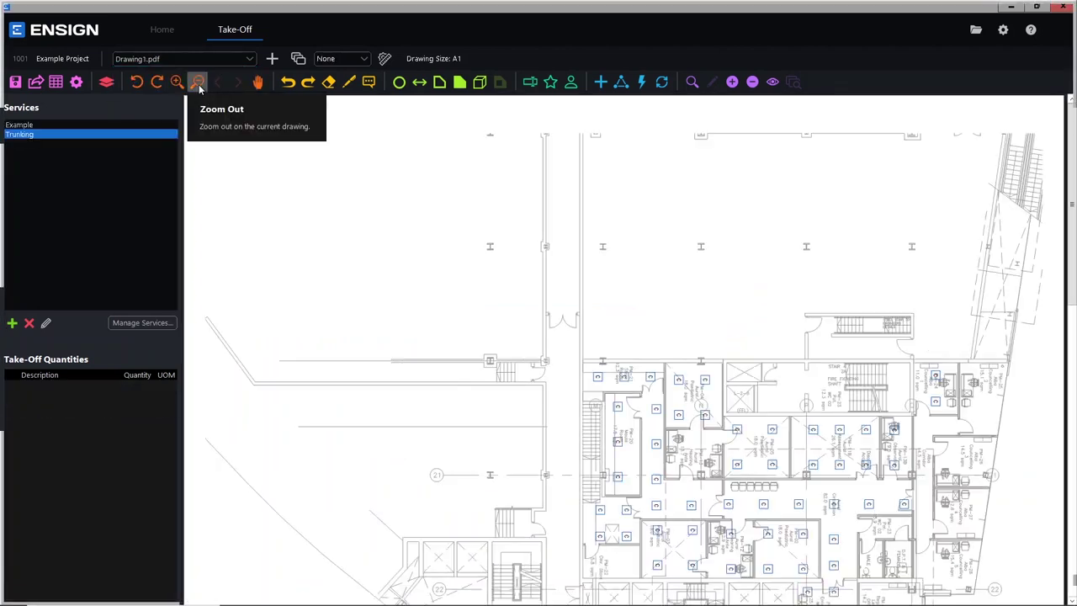
scroll(690, 341, down, 2)
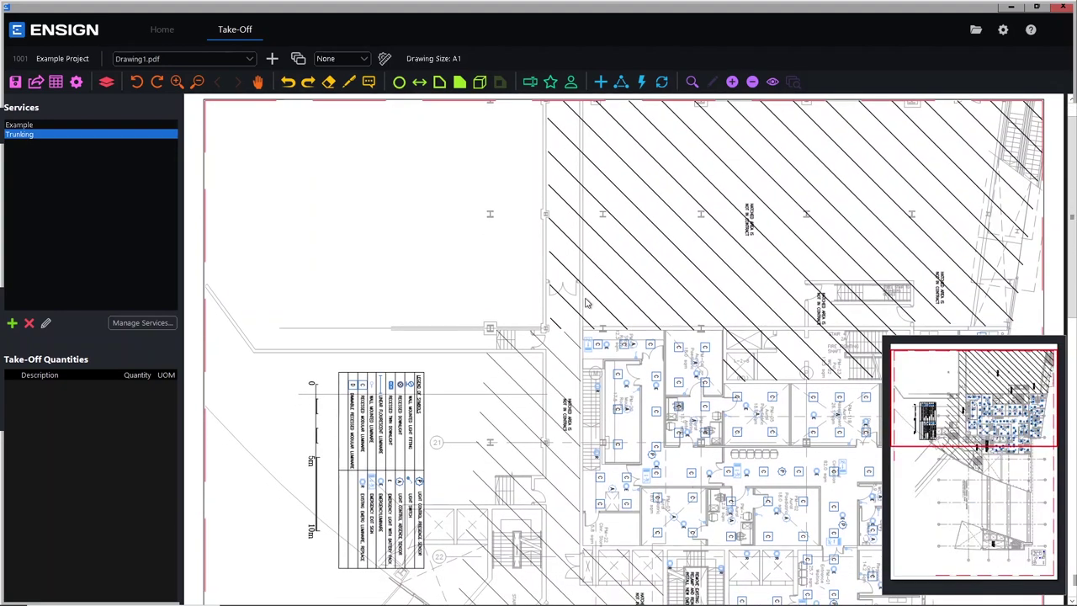
scroll(656, 347, up, 2)
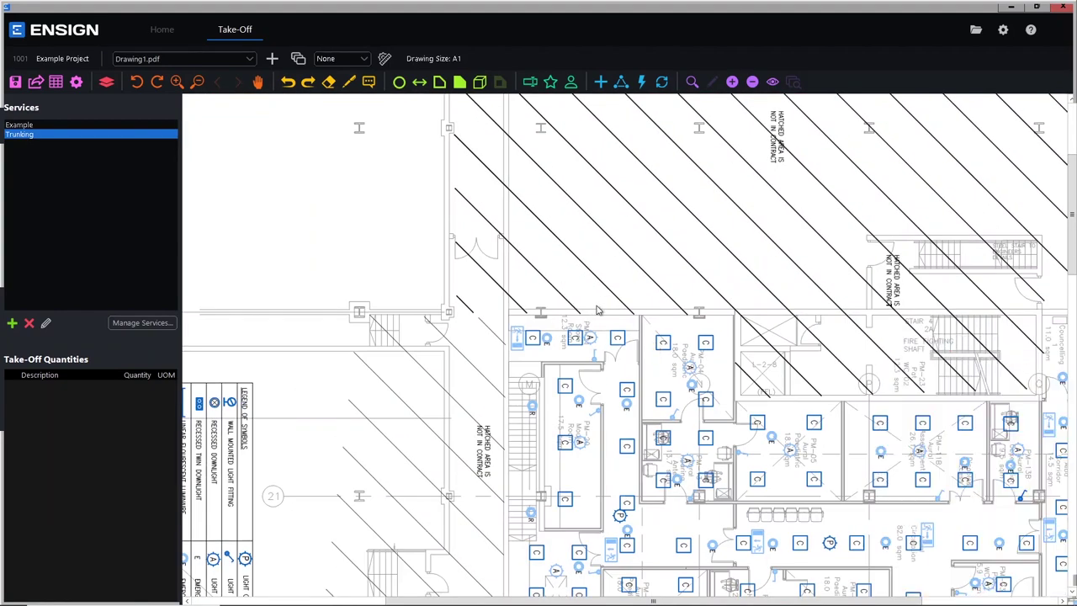
click(134, 84)
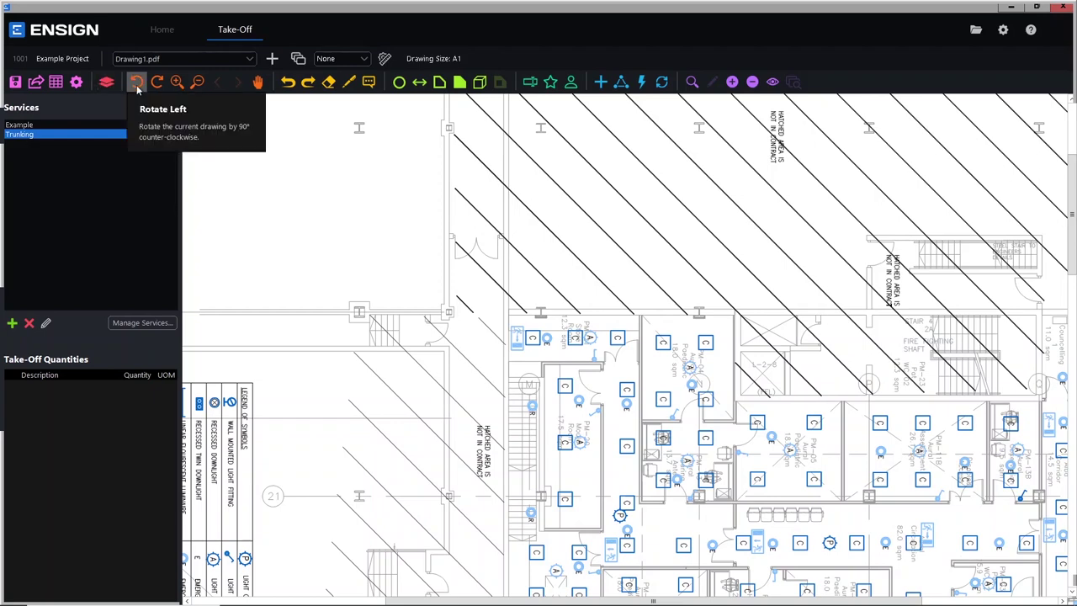
Add a service named Lighting.
click(12, 323)
text(Lighting)
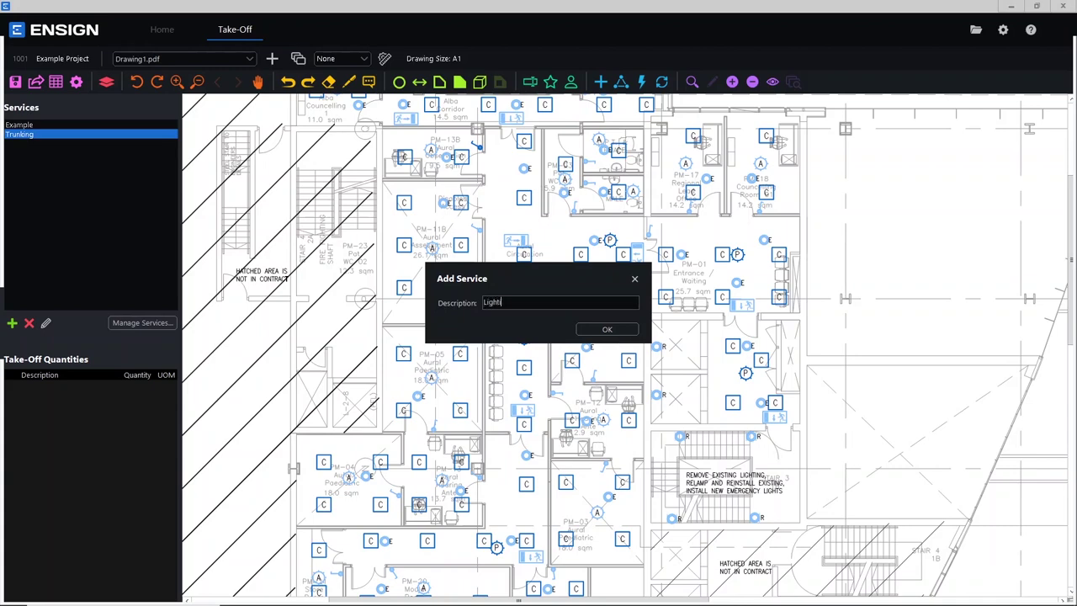
click(624, 331)
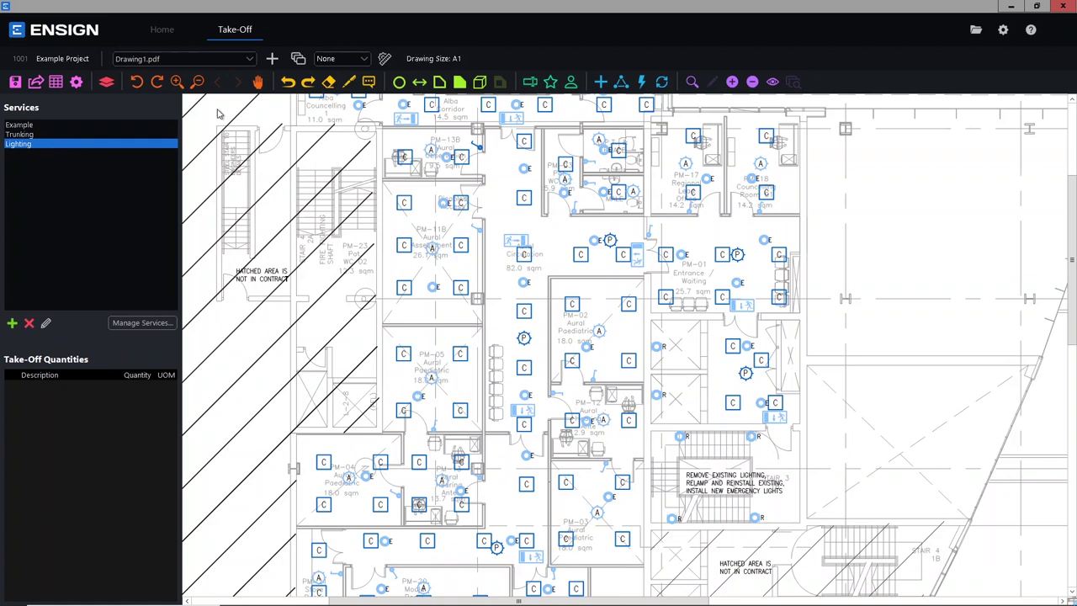
Remove the background from the lighting drawing with Auto Background.
click(369, 81)
click(330, 83)
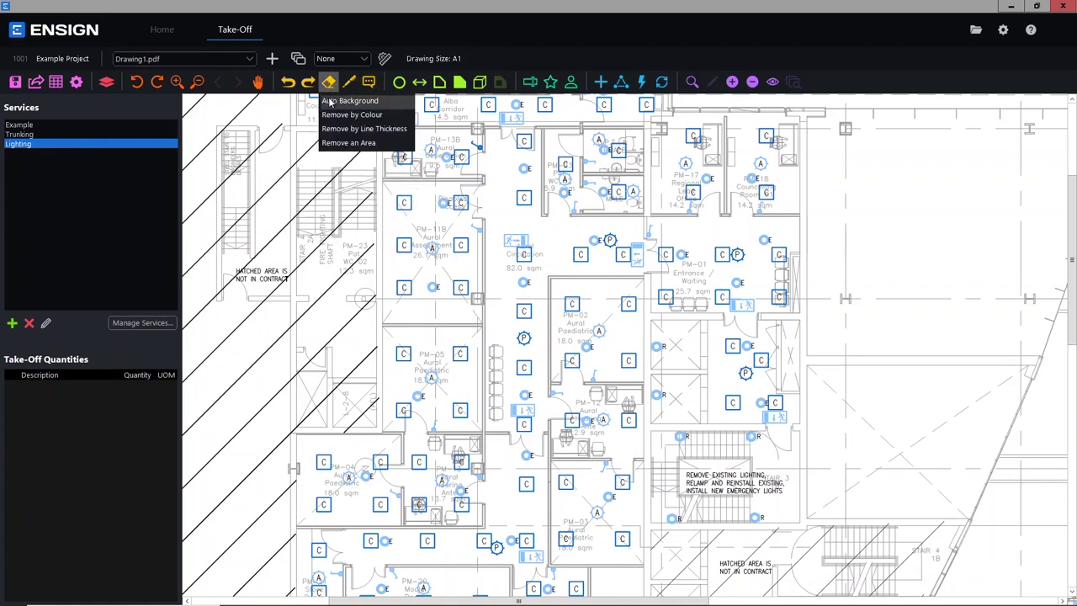
click(330, 101)
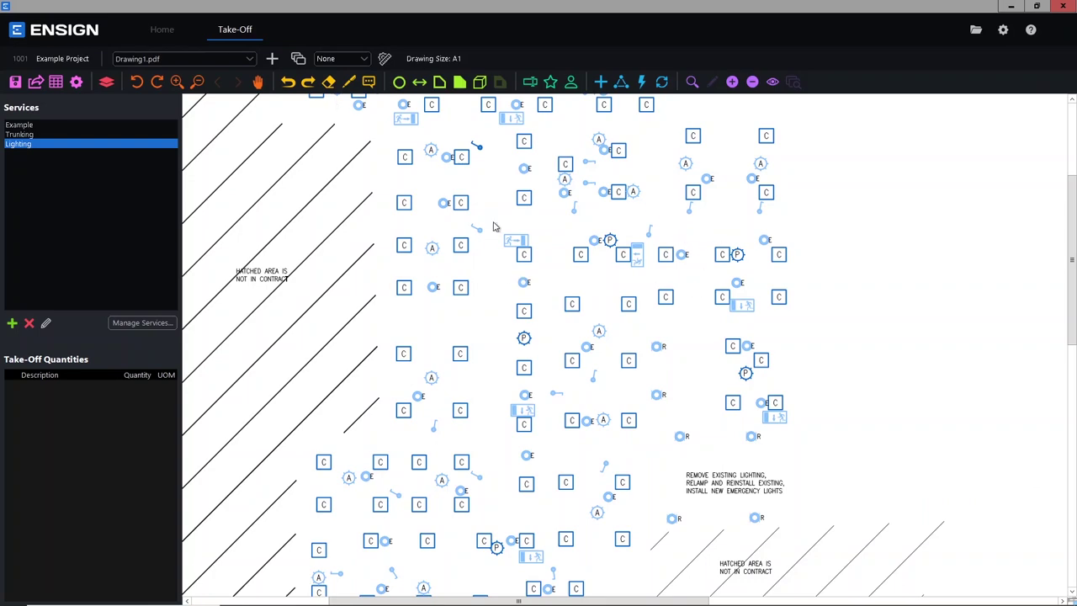
Start adding a database item to the Lighting service and set the drawing scale to metric 1:100.
scroll(495, 227, down, 2)
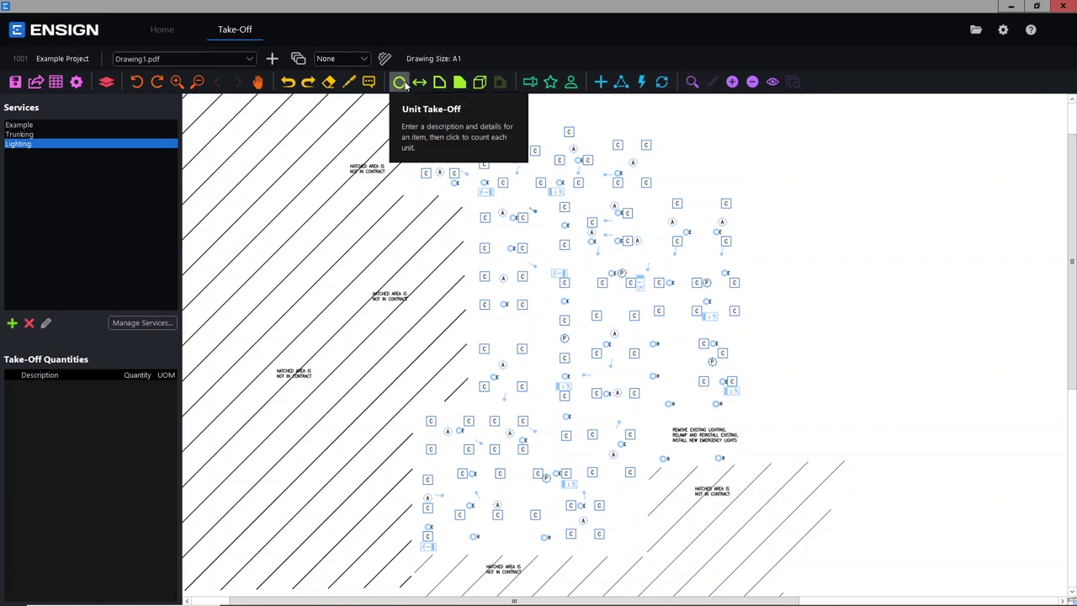
click(607, 85)
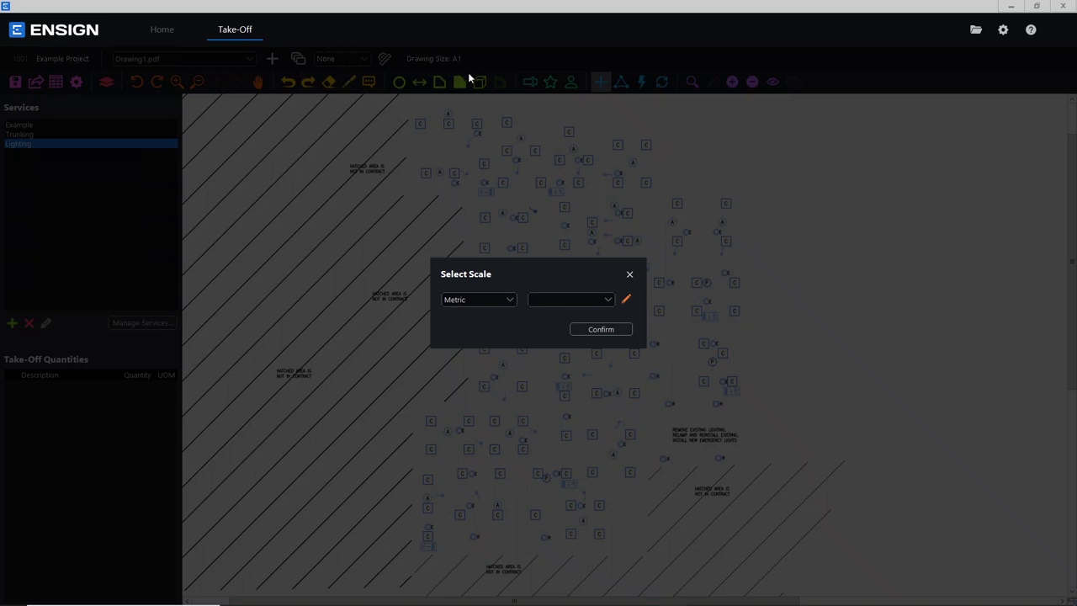
click(603, 304)
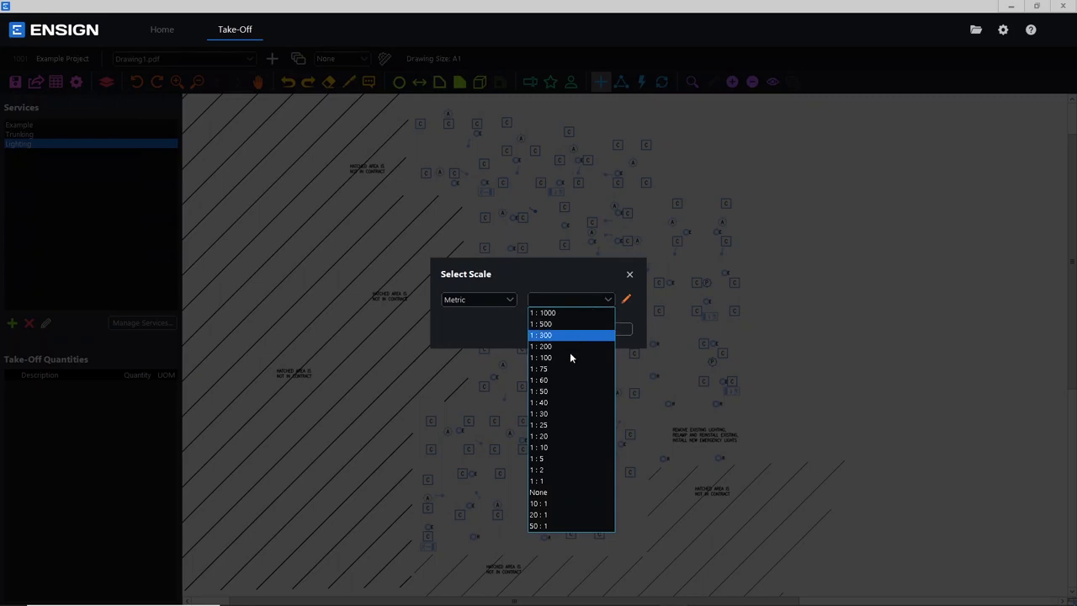
click(572, 359)
click(589, 328)
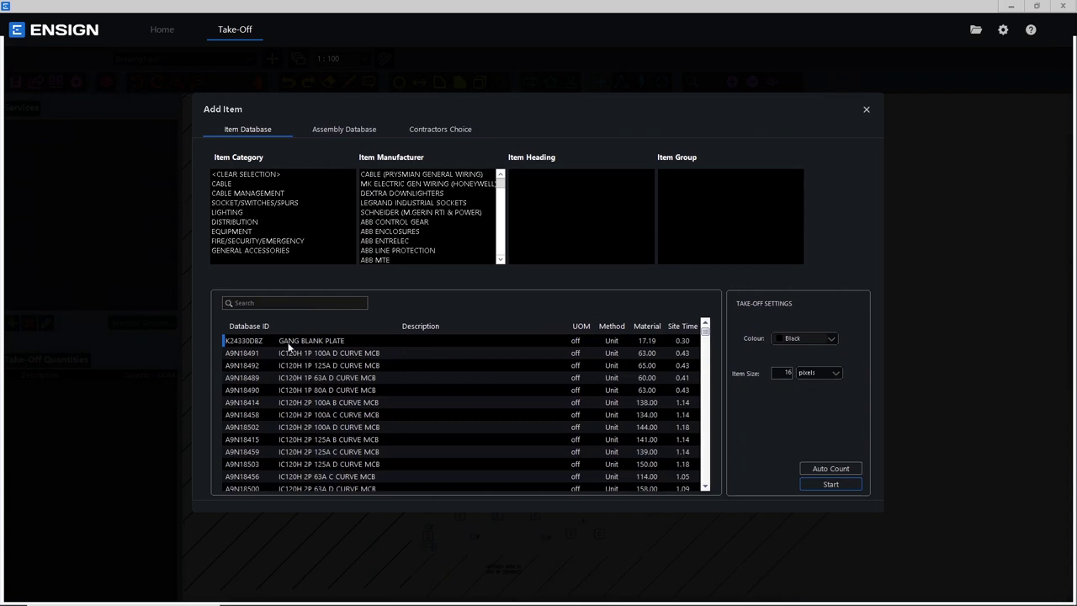
Browse the item database, the assembly database and the Contractors Choice item list.
click(307, 403)
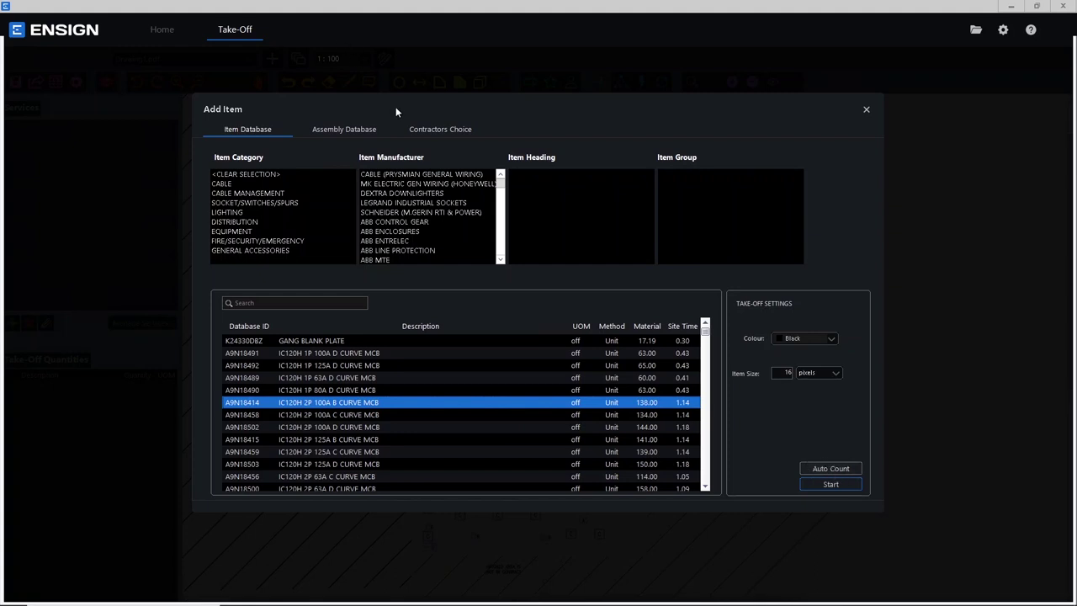
click(345, 129)
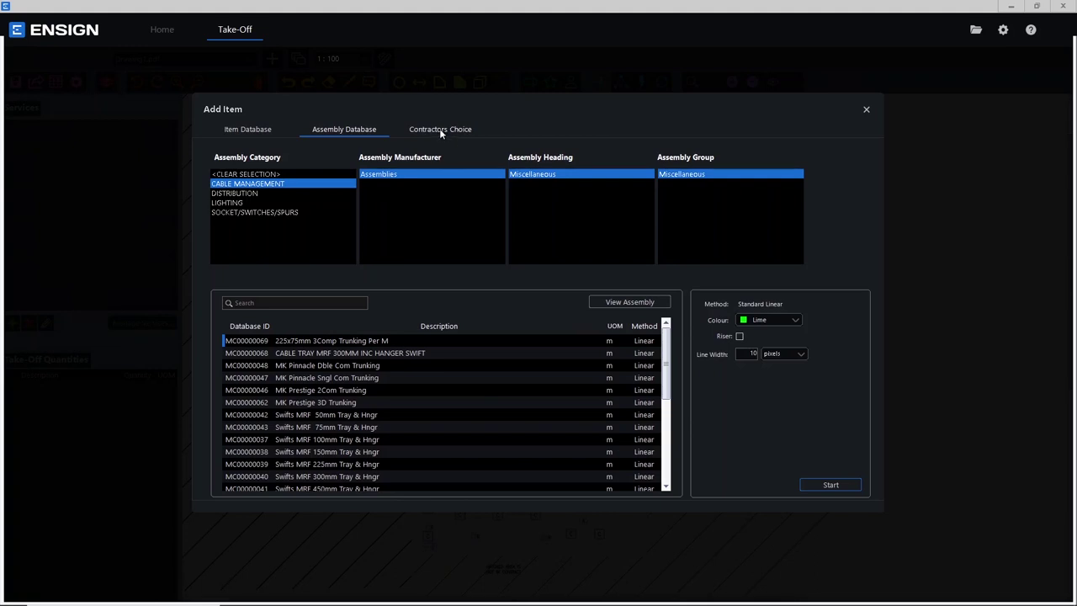
click(440, 129)
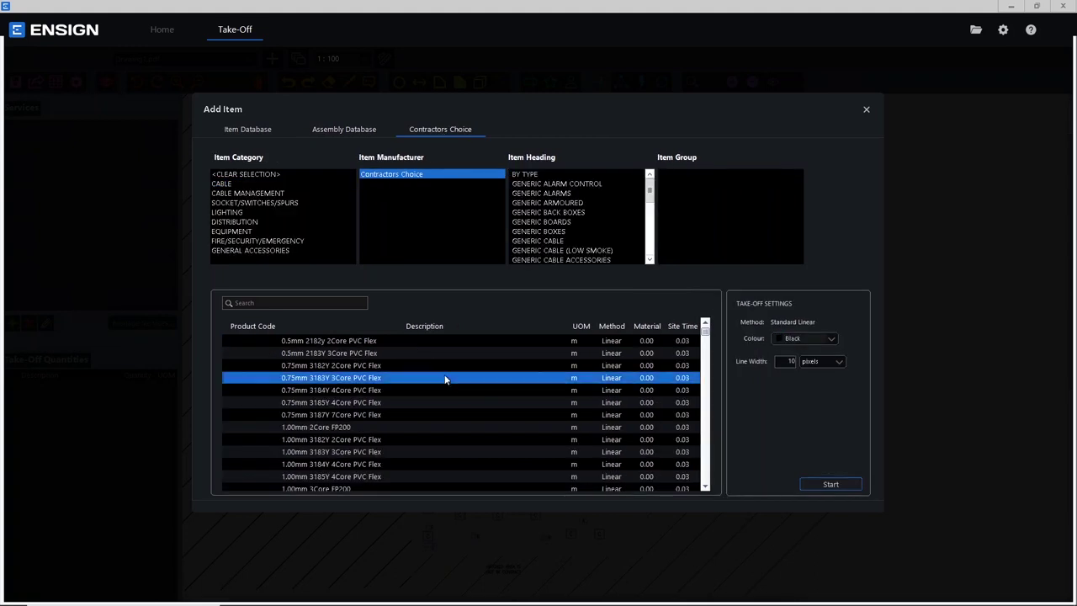
scroll(461, 417, down, 6)
scroll(465, 412, up, 2)
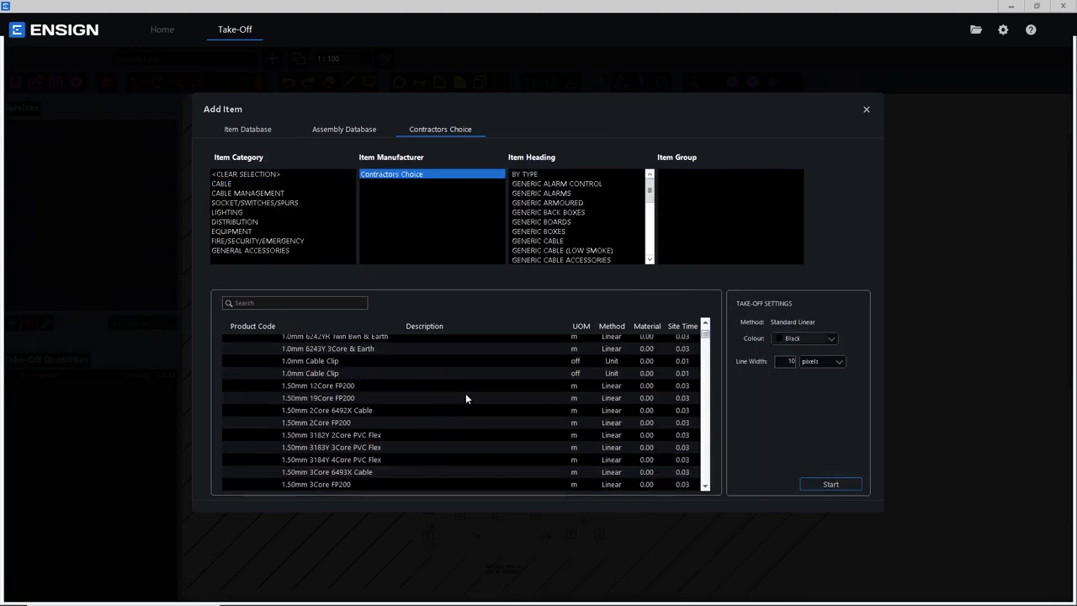
Look through the Contractors Choice cable clips and the cable management and lighting assemblies, including MK Pendant Two Way, without adding any item.
click(468, 372)
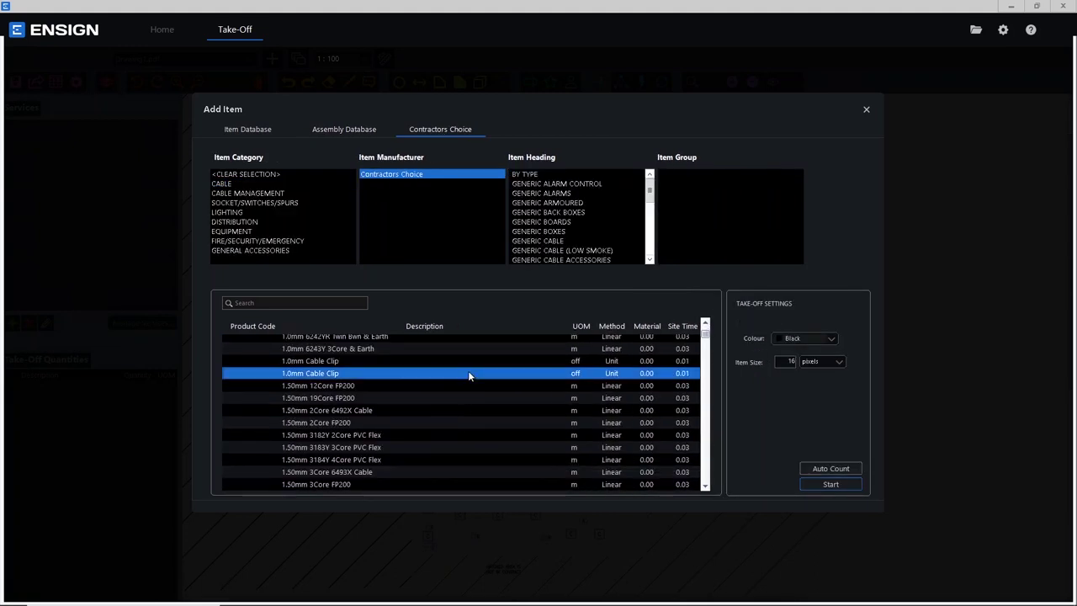
click(360, 129)
scroll(433, 412, down, 4)
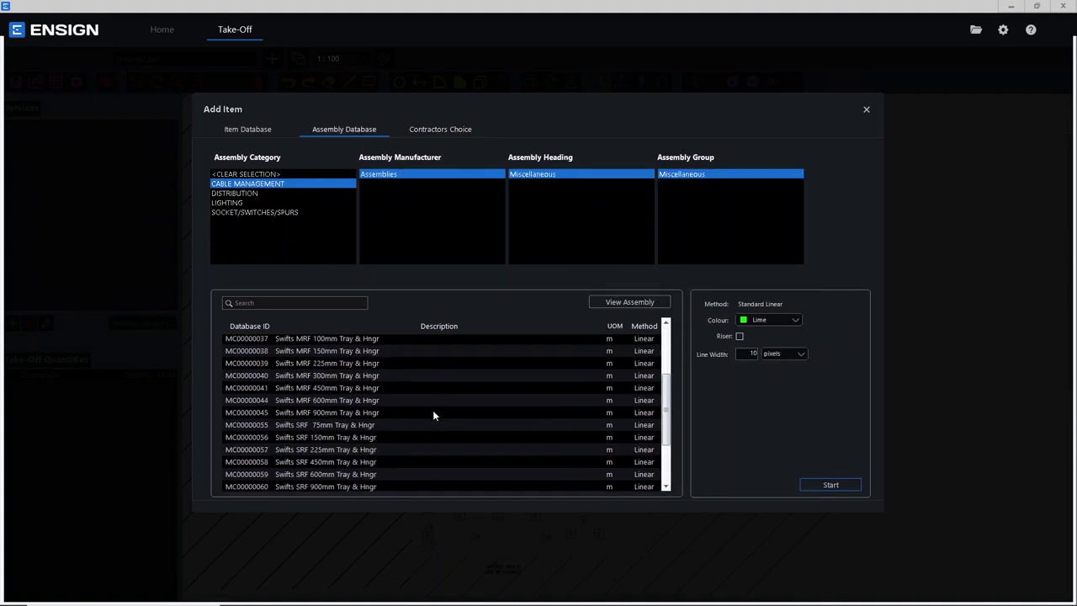
scroll(434, 414, up, 4)
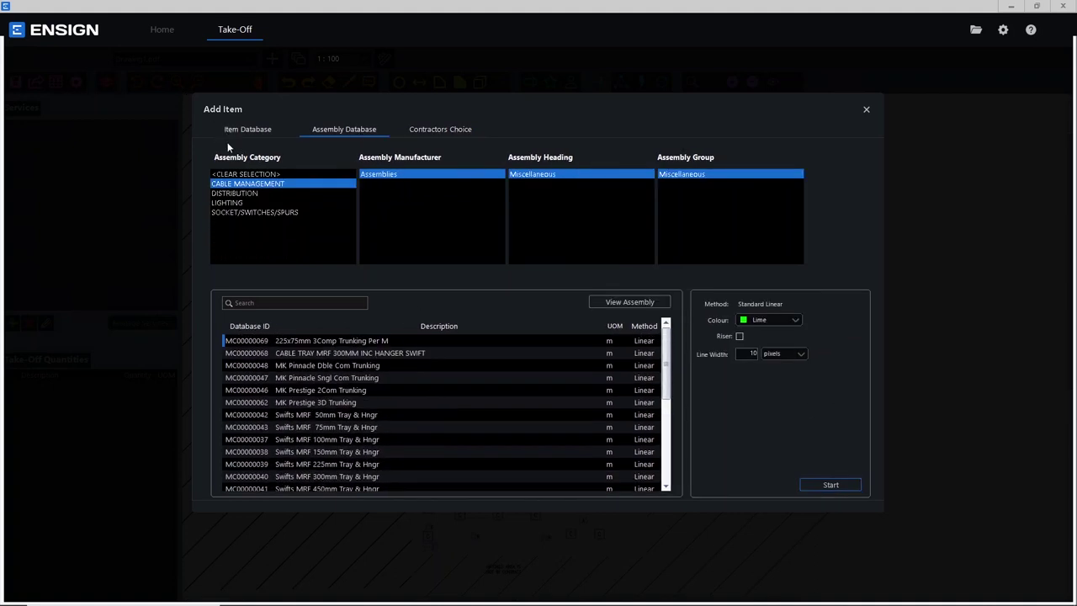
click(241, 194)
click(240, 203)
click(443, 352)
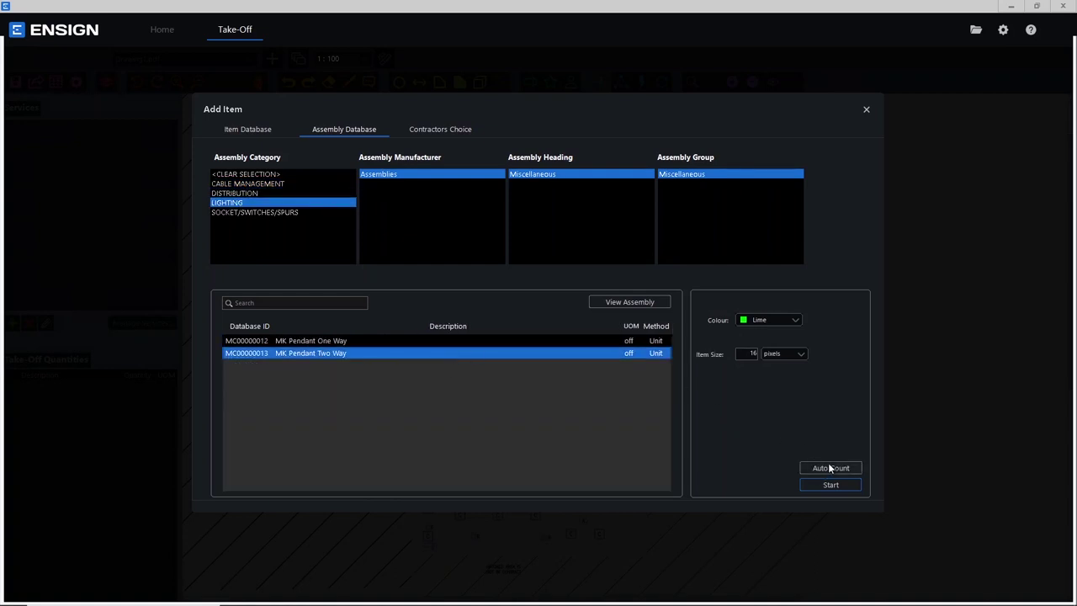
click(867, 111)
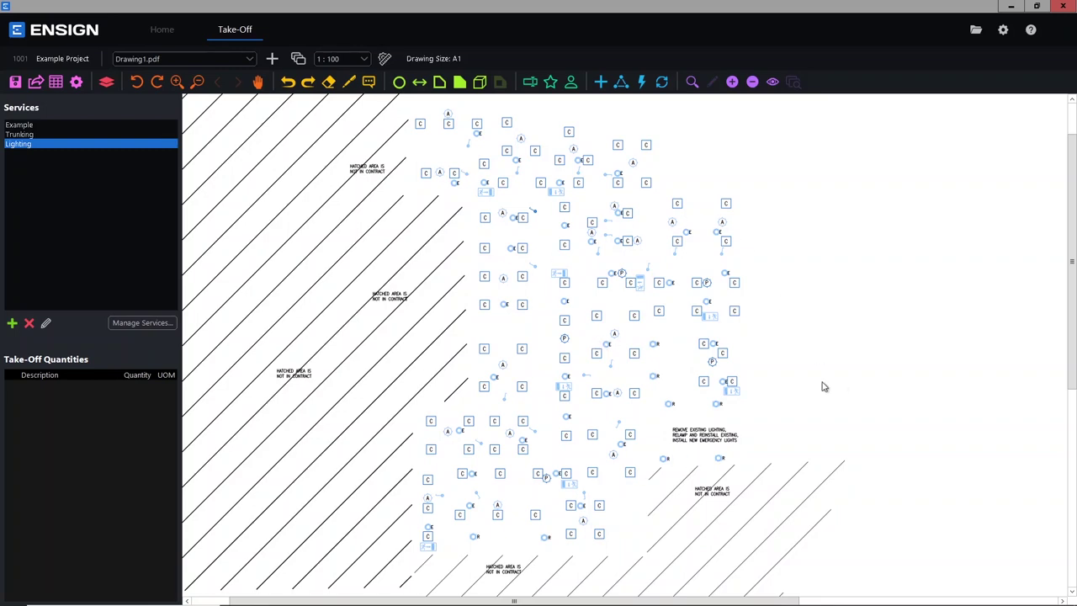
Draw a four-sided exclusion area around the legend of symbols and scale bar so they are left out of the automatic count.
mouse_move(820, 384)
mouse_down()
mouse_move(665, 236)
mouse_move(753, 163)
mouse_move(854, 157)
mouse_up()
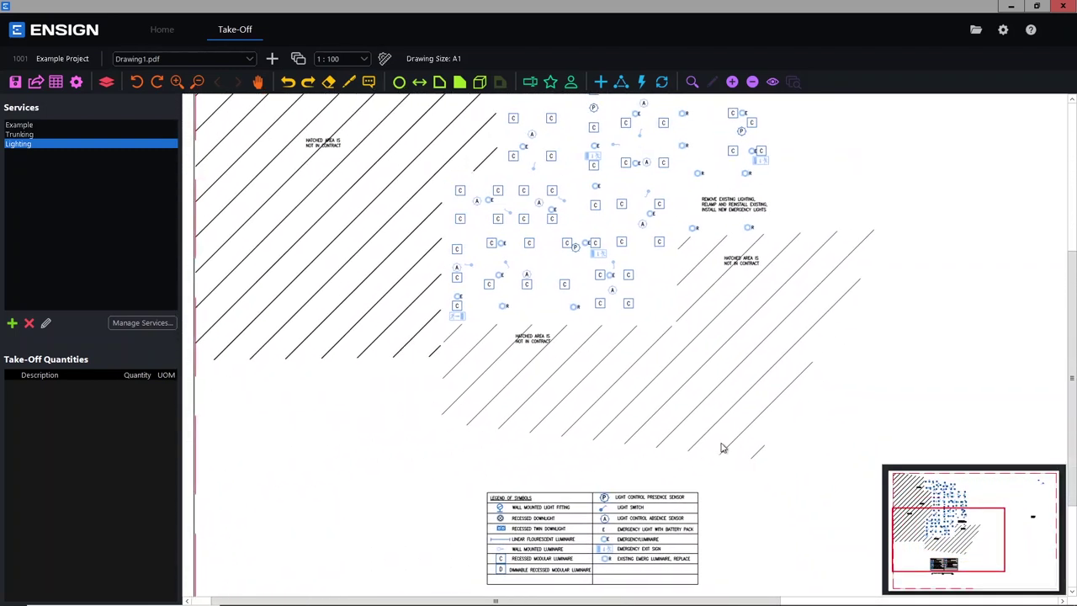
drag(733, 435, 784, 343)
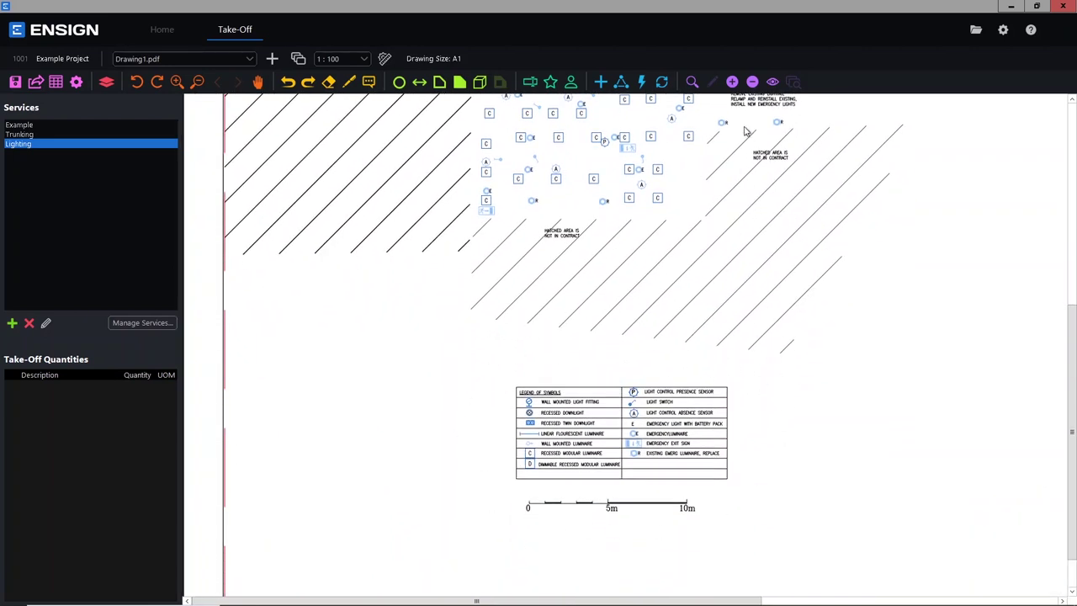
click(752, 81)
click(763, 370)
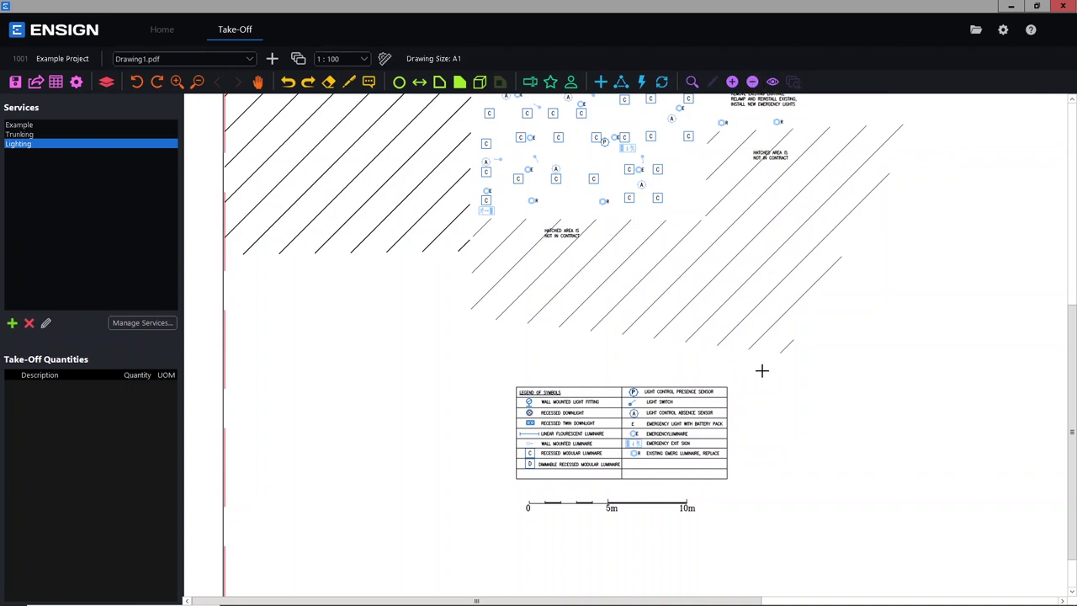
click(752, 550)
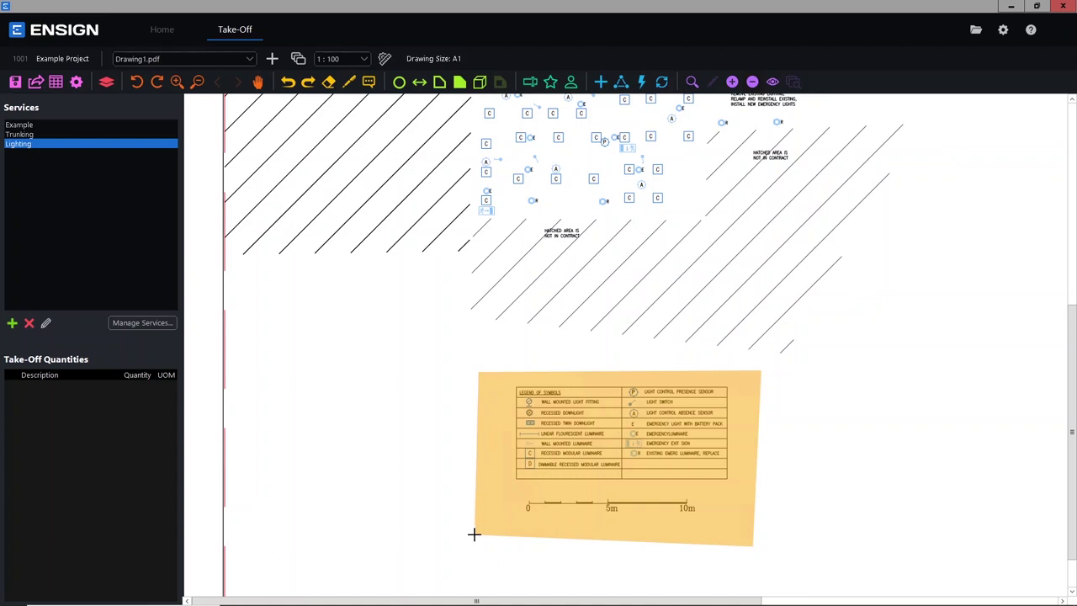
double_click(474, 534)
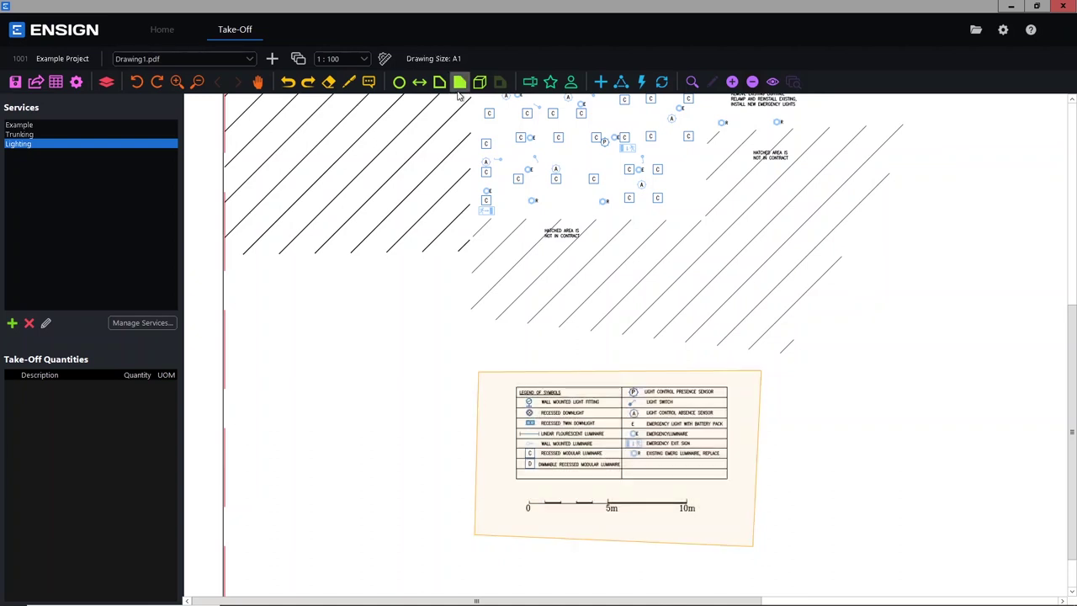
click(459, 82)
click(629, 438)
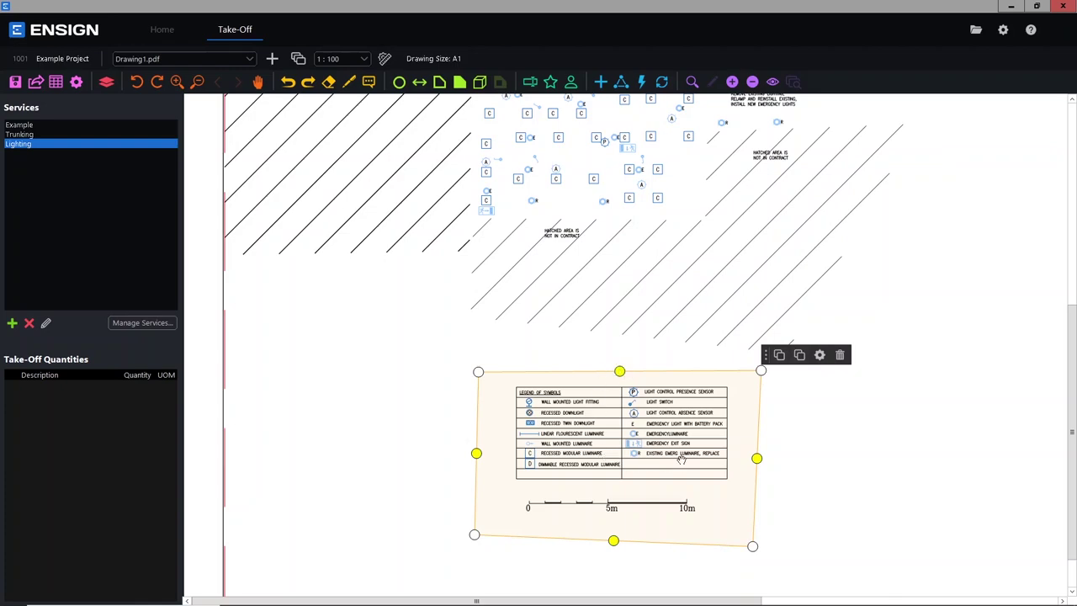
click(694, 313)
Set up an Auto Count Symbol described as C Type Light, capturing one boxed C luminaire from the drawing as its symbol.
scroll(614, 253, up, 3)
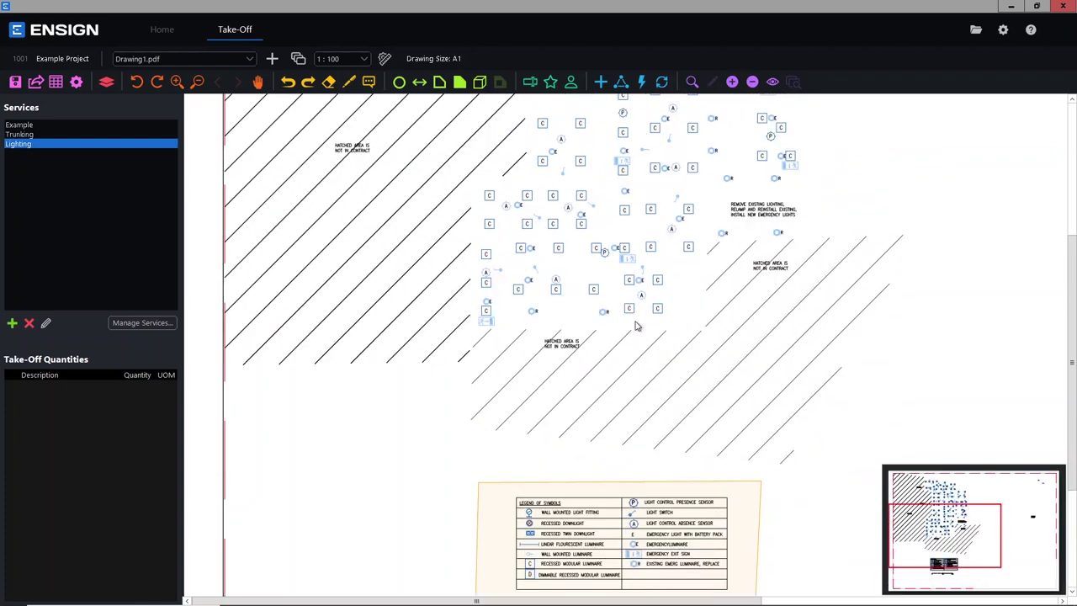
scroll(721, 342, up, 3)
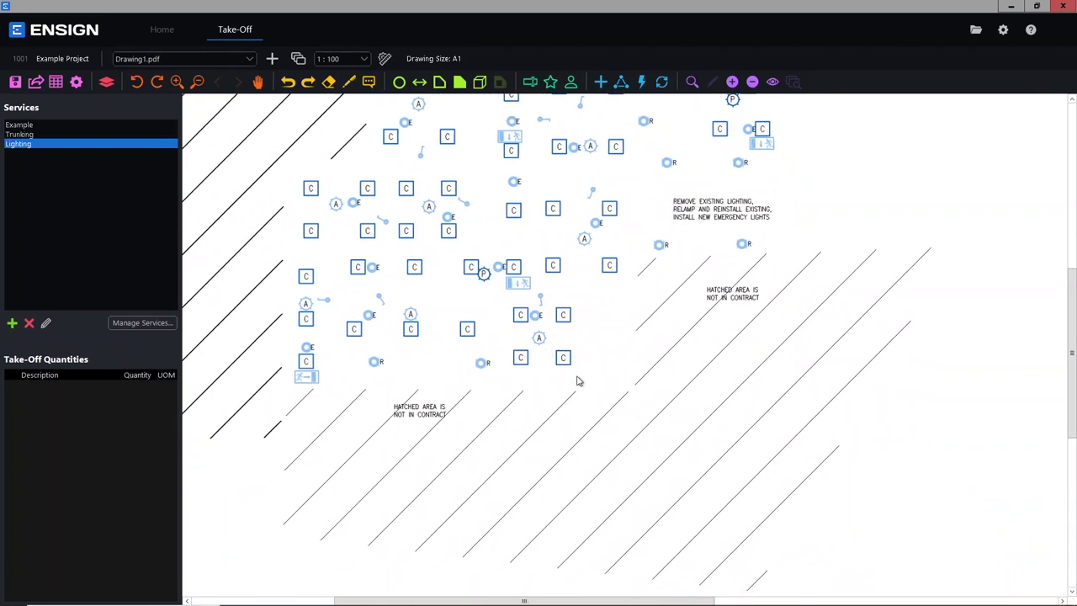
click(693, 83)
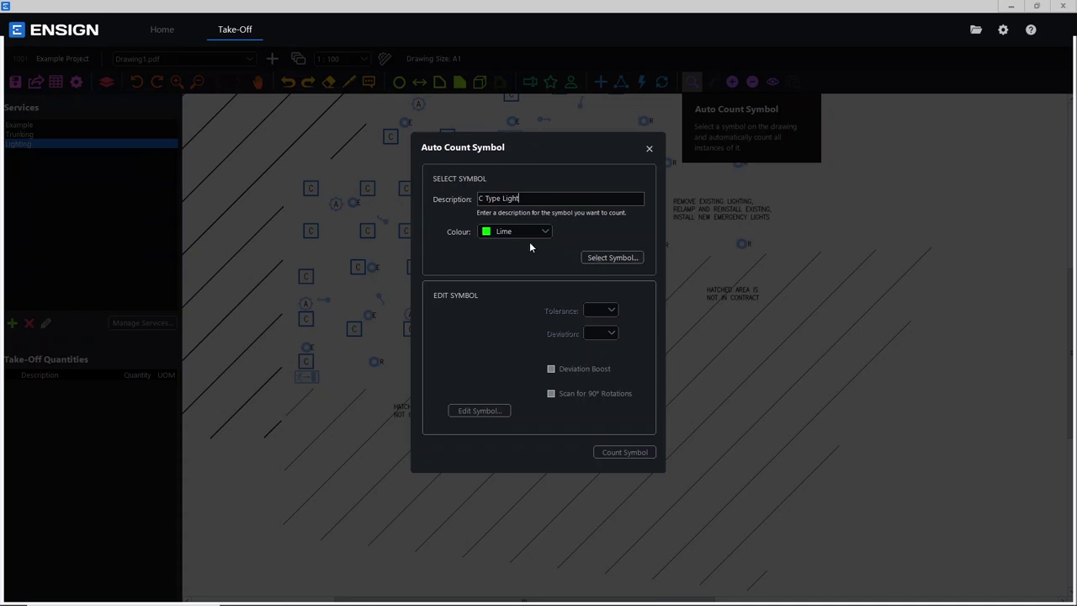
click(621, 256)
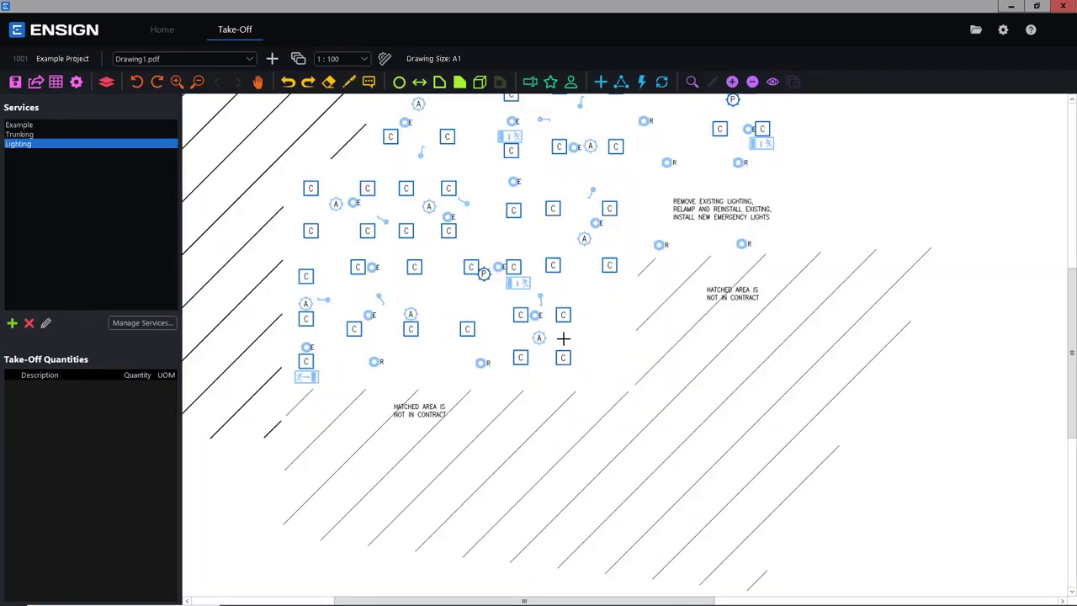
drag(553, 345, 575, 368)
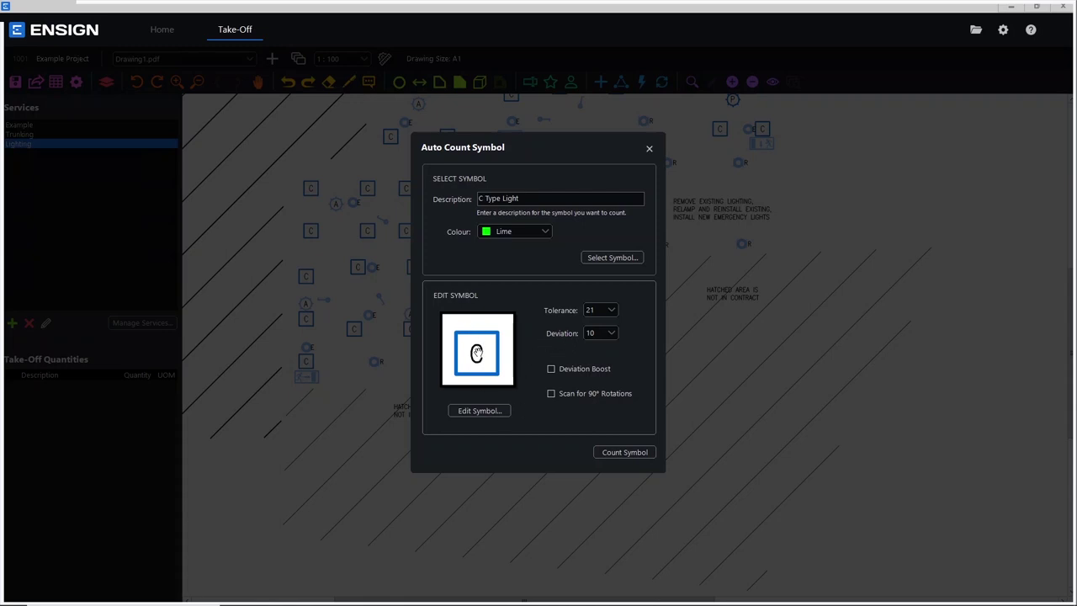
Edit the captured symbol so the letter C element is in its own group, separate from the blue square.
click(470, 411)
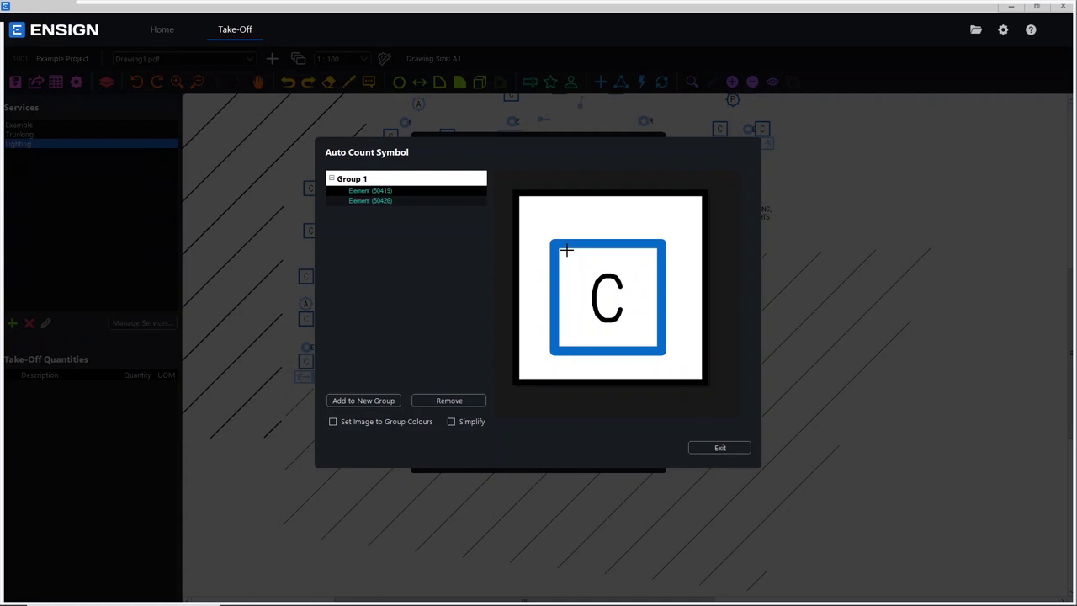
click(378, 202)
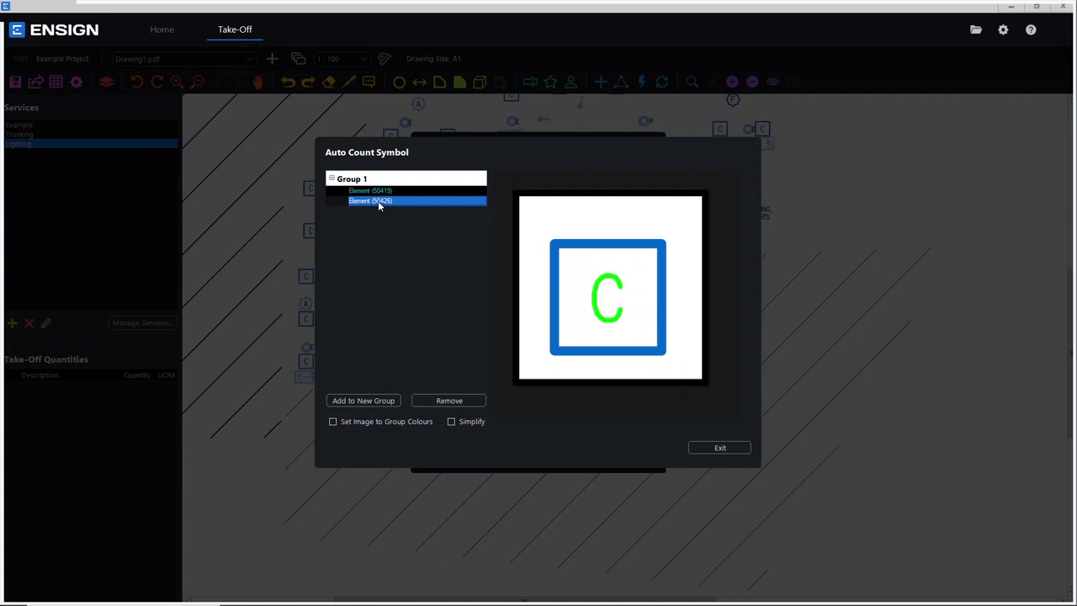
click(367, 401)
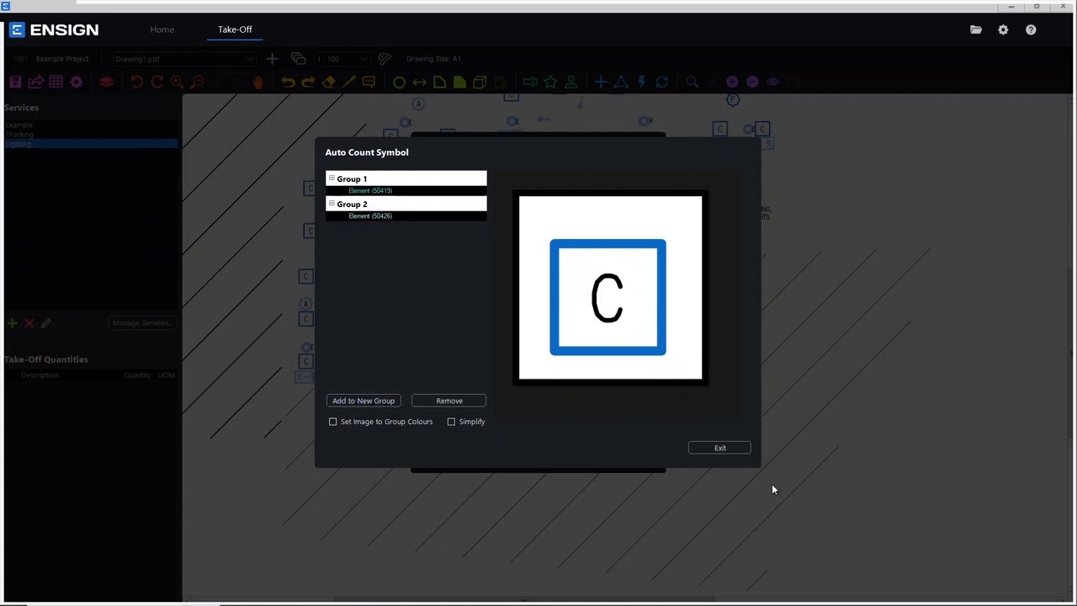
click(724, 448)
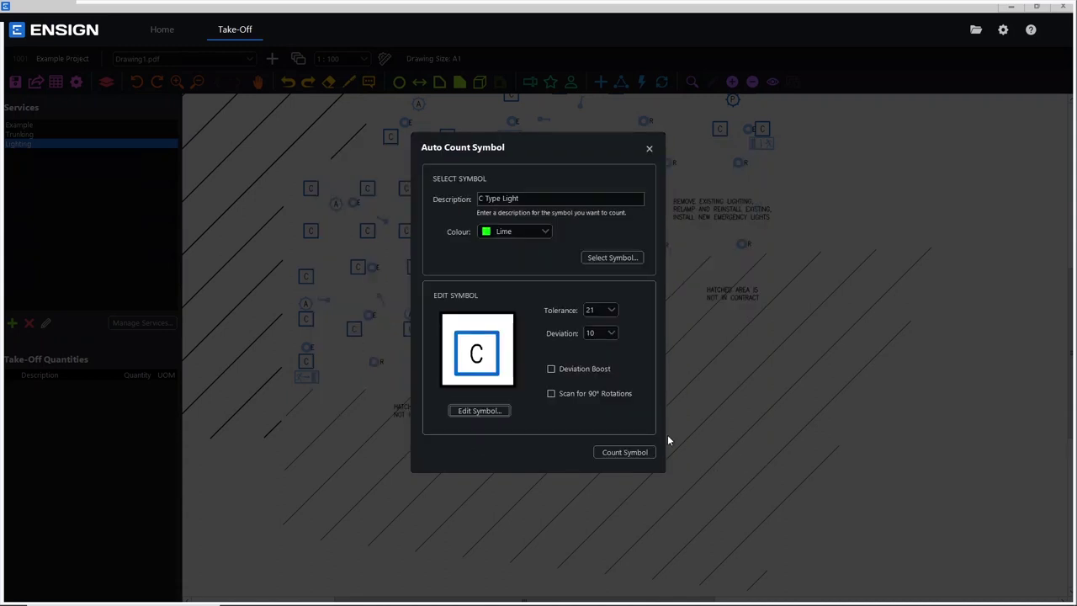
Count the C Type Light symbol across the drawing with tolerance 21 and deviation 10, and inspect the marked luminaires.
click(612, 311)
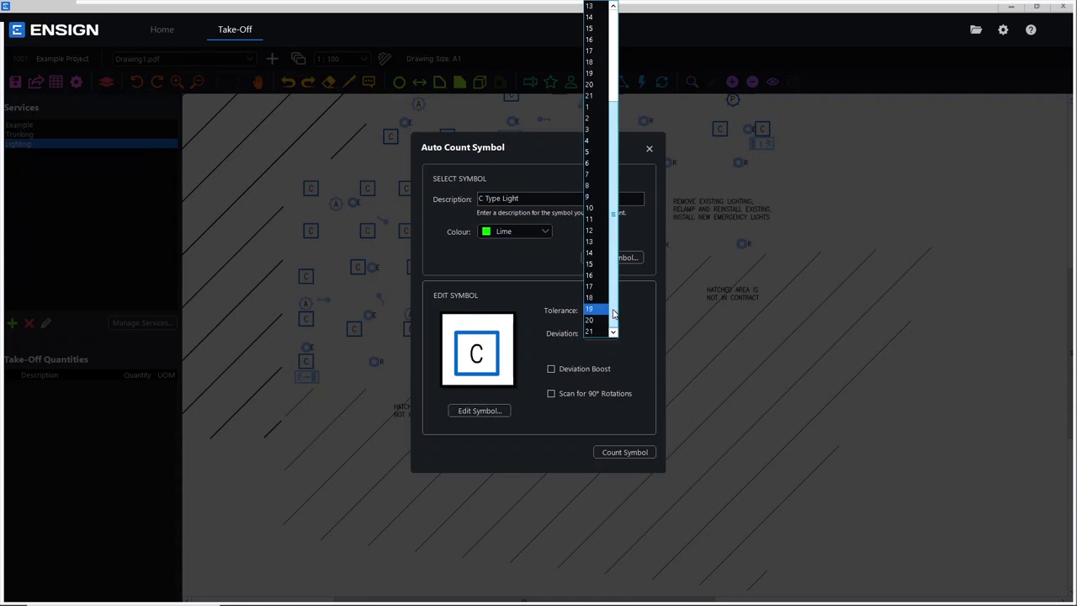
click(628, 322)
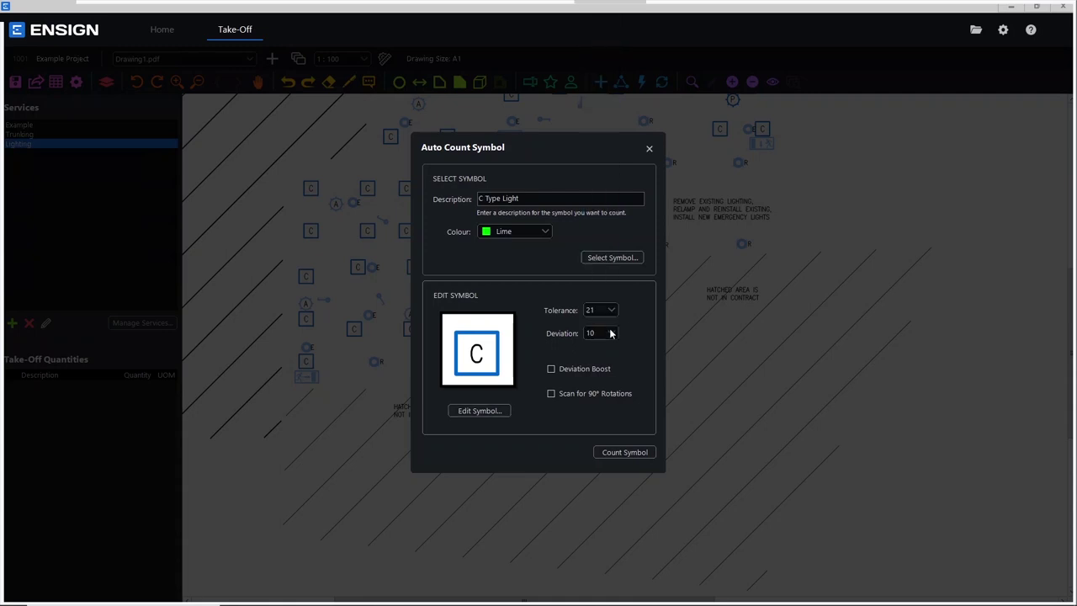
click(609, 335)
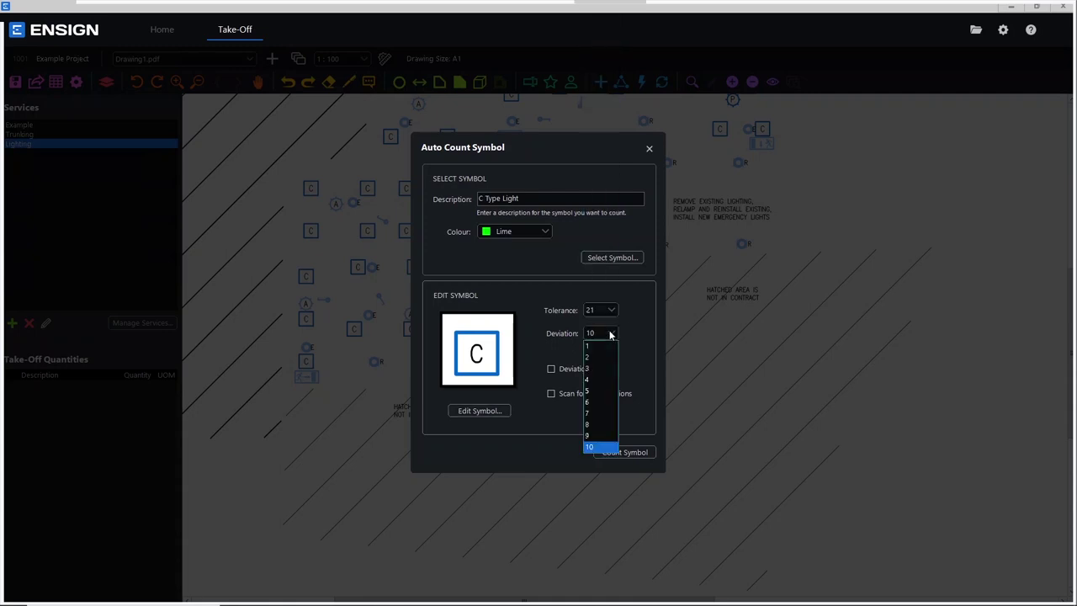
click(629, 332)
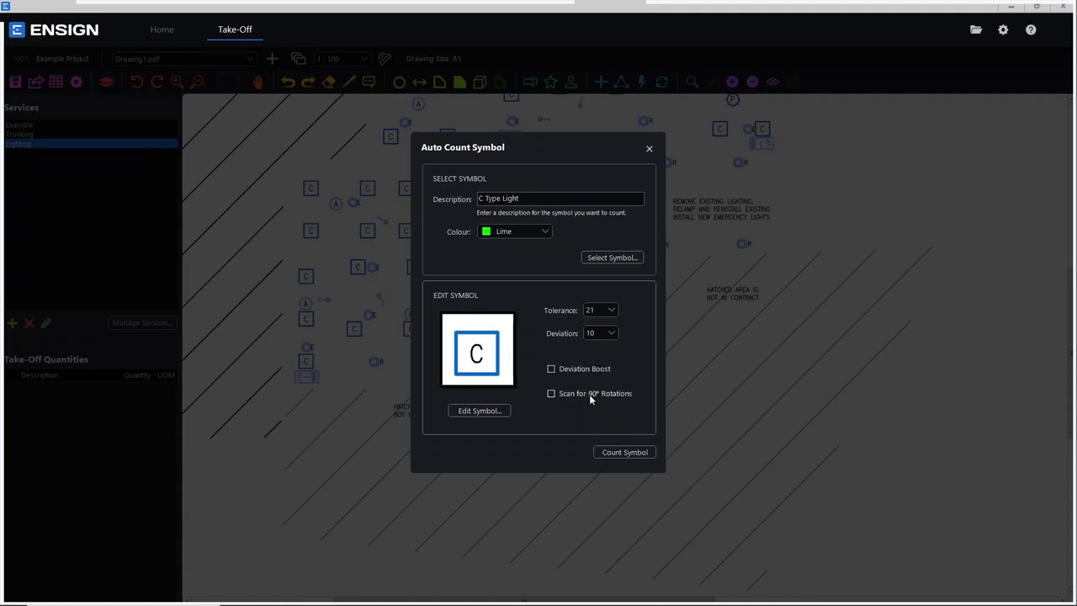
click(625, 452)
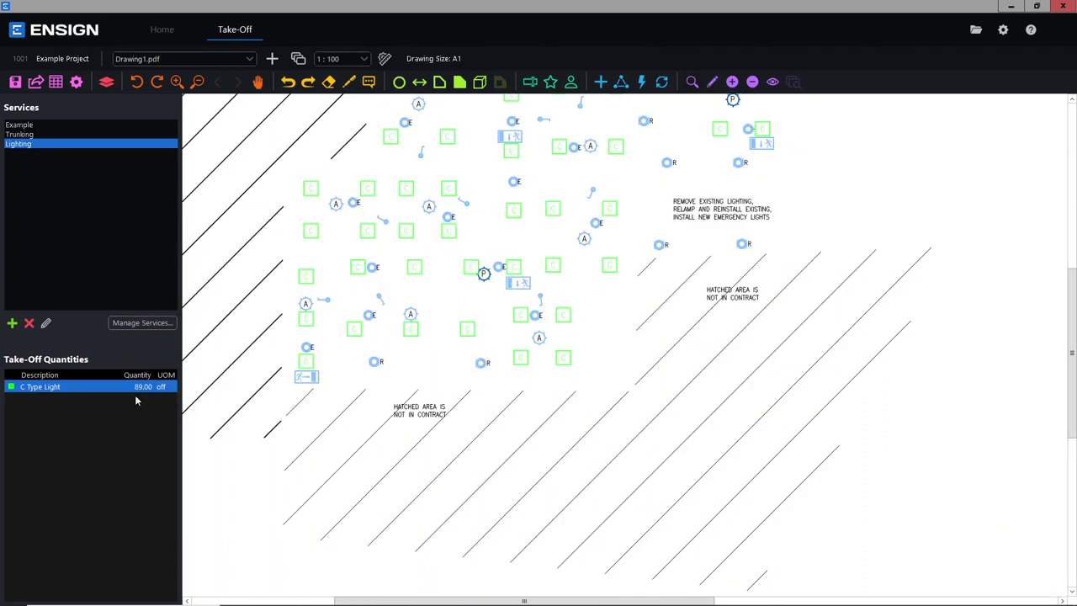
mouse_move(629, 211)
mouse_down()
mouse_move(612, 368)
mouse_move(666, 600)
mouse_up()
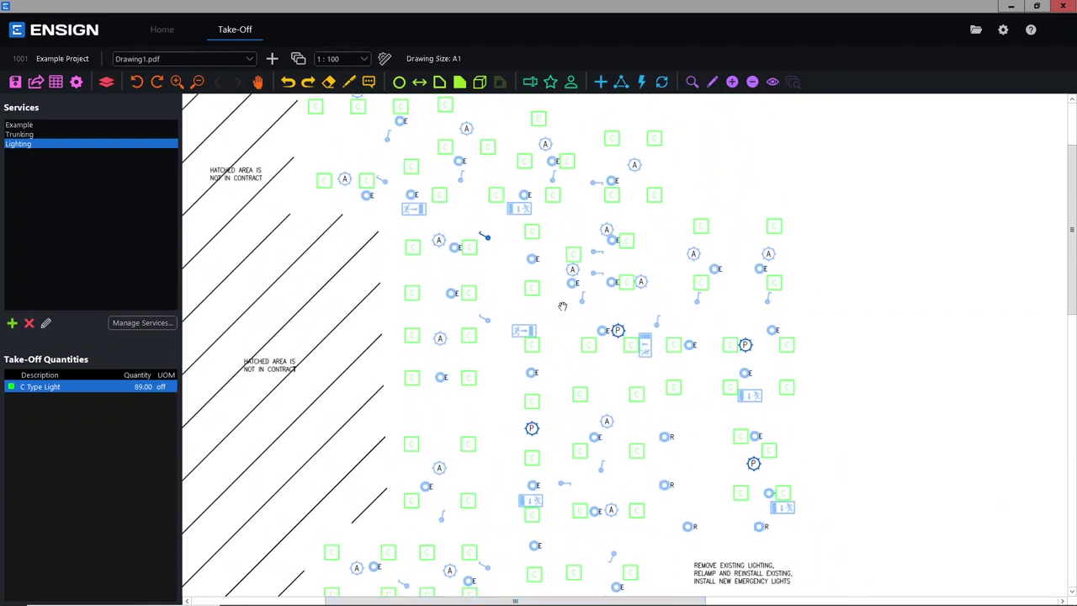
drag(564, 306, 597, 419)
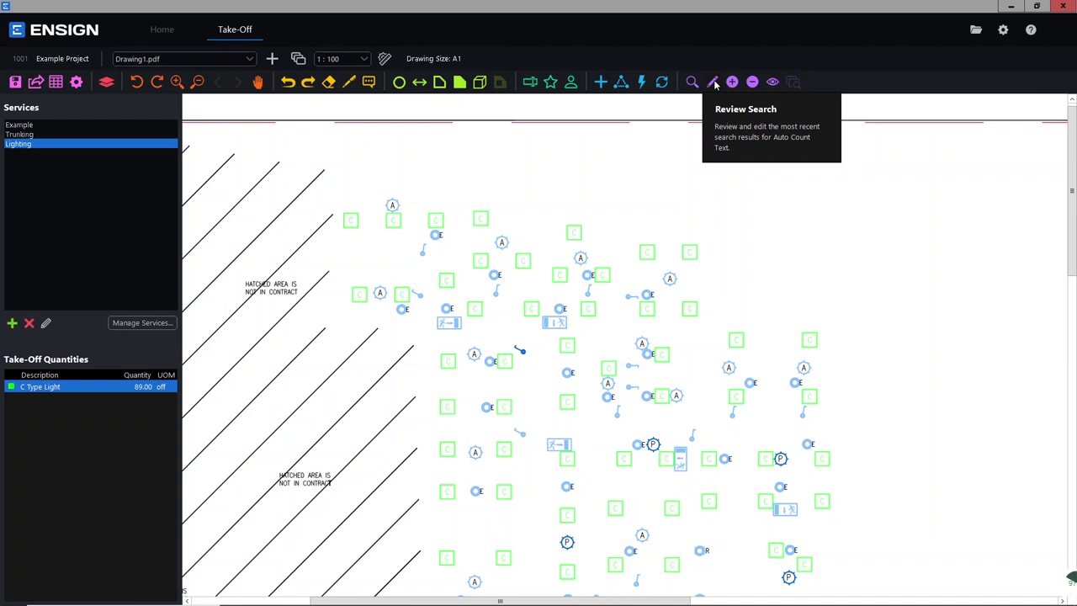
Review the C Type Light search matches, excluding the first and third matches and including them again.
click(714, 82)
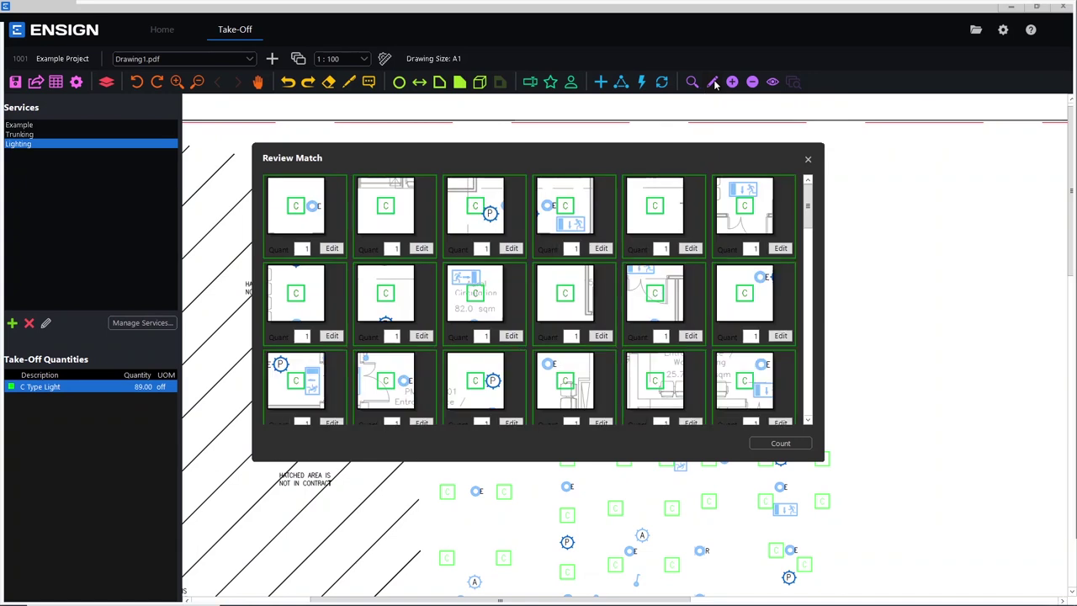
click(309, 223)
click(454, 227)
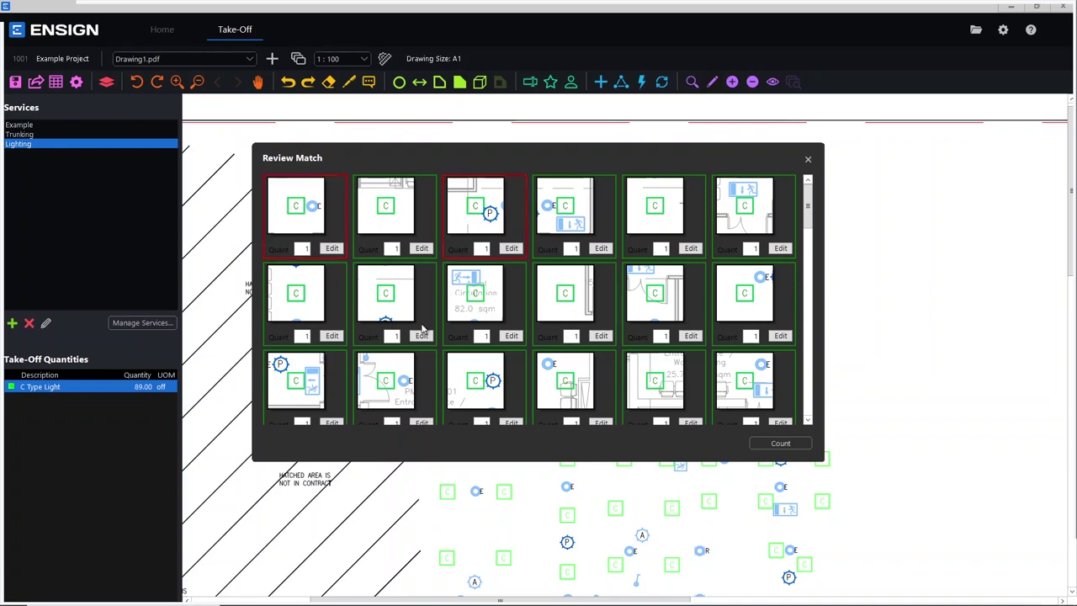
click(311, 225)
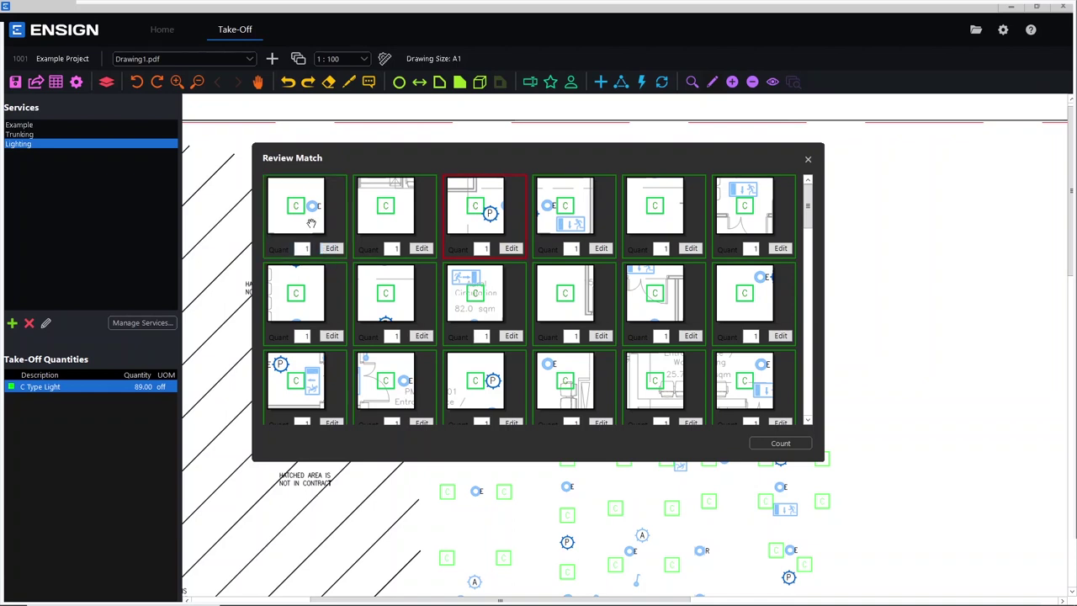
click(493, 220)
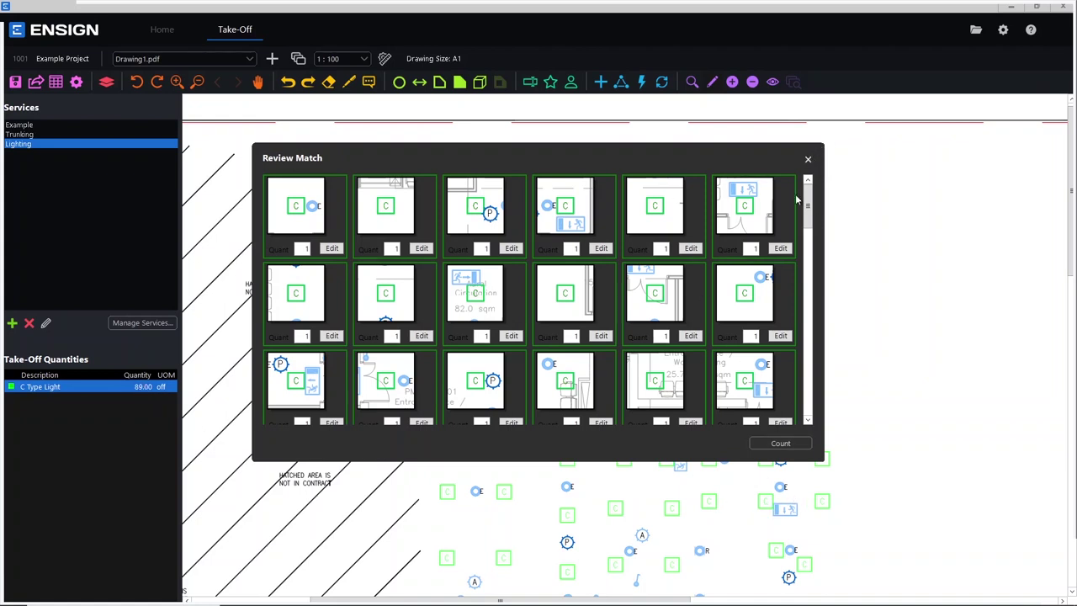
Check the remaining C Type Light matches down to the end of the list and leave the review without recounting.
scroll(760, 242, down, 2)
scroll(760, 242, down, 5)
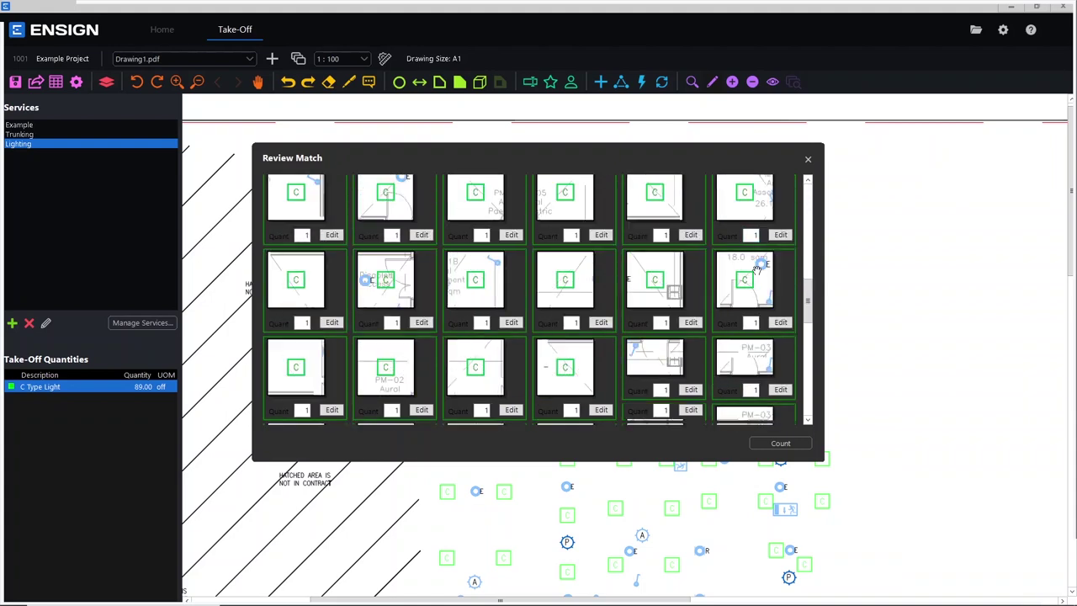
scroll(755, 274, down, 5)
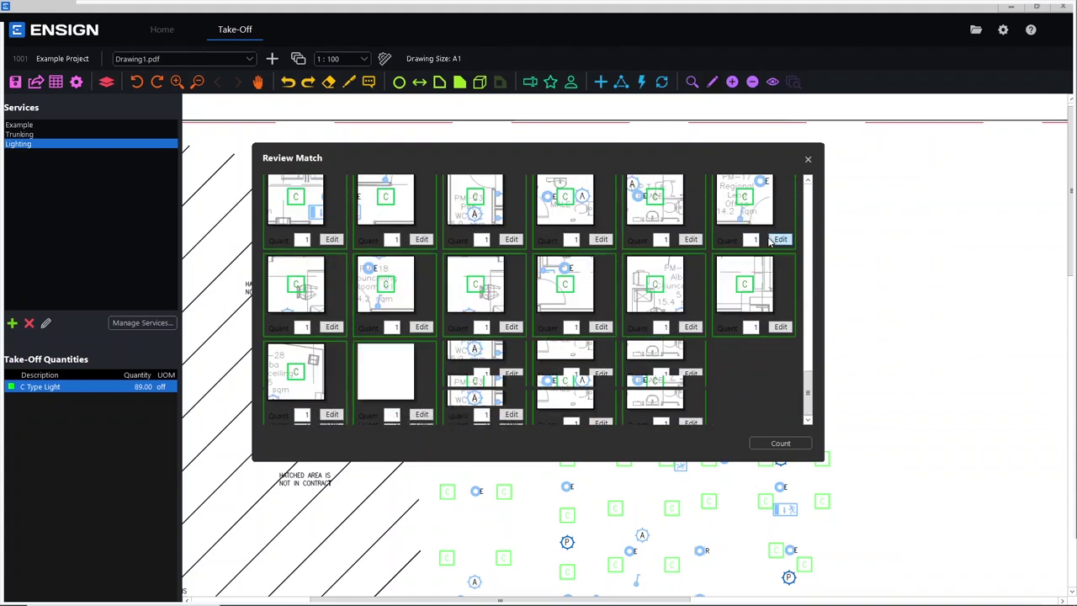
click(808, 160)
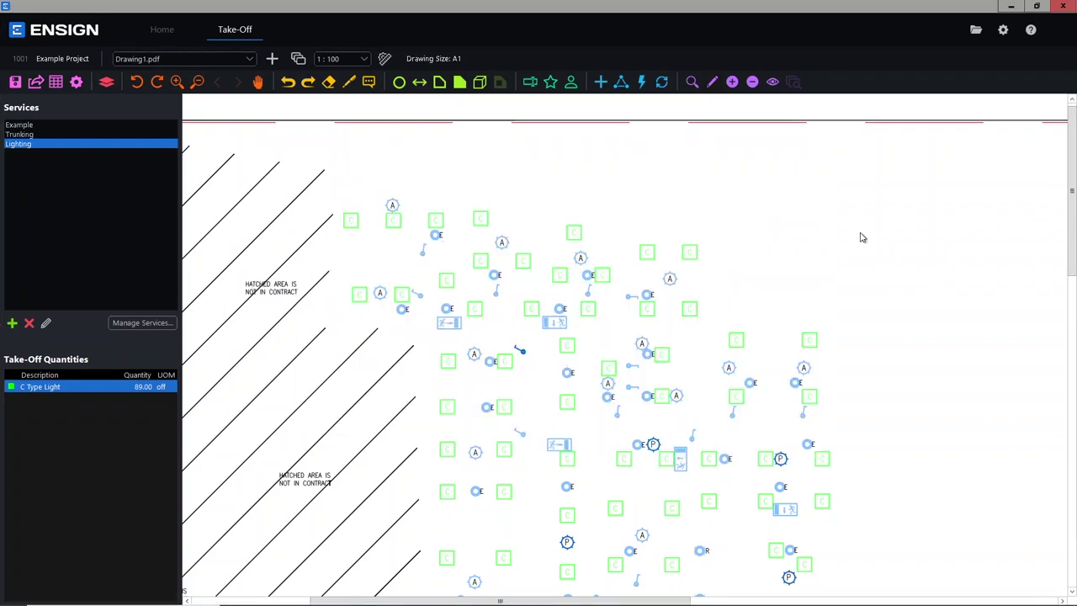
scroll(861, 237, down, 3)
scroll(570, 241, up, 2)
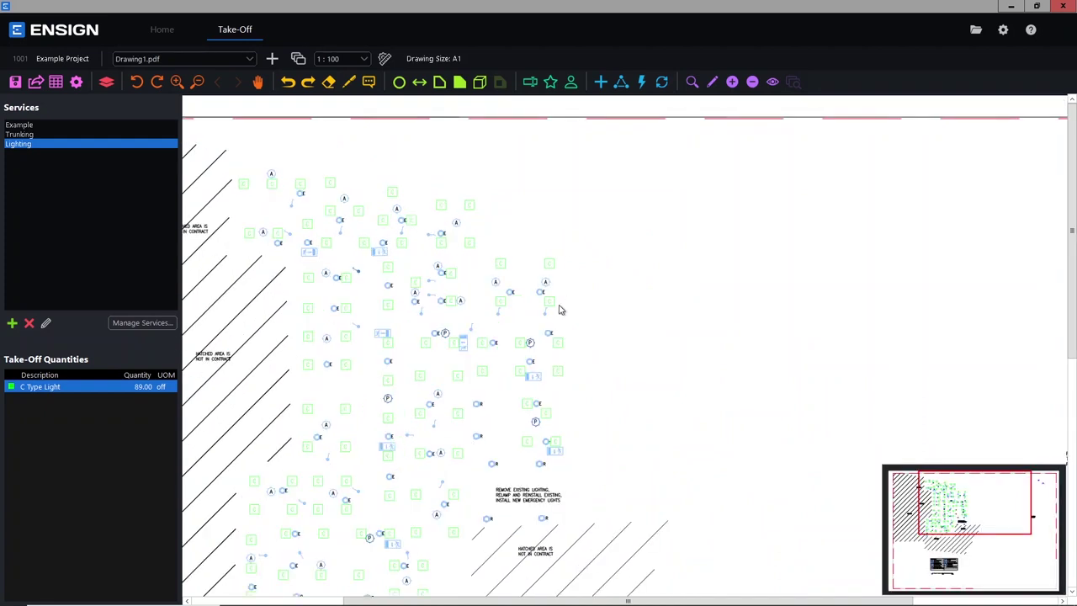
Hide the C Type Light take-off layer on Drawing1.pdf, inspect the remaining symbols, and return to the services list.
mouse_move(465, 355)
mouse_down()
mouse_move(558, 312)
mouse_move(554, 321)
mouse_up()
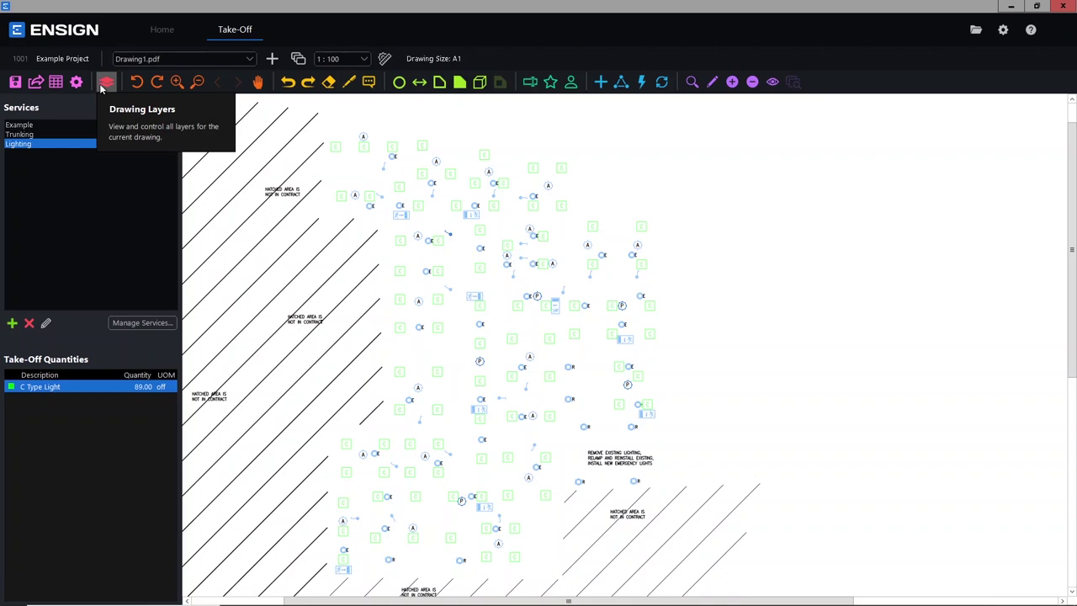
click(775, 83)
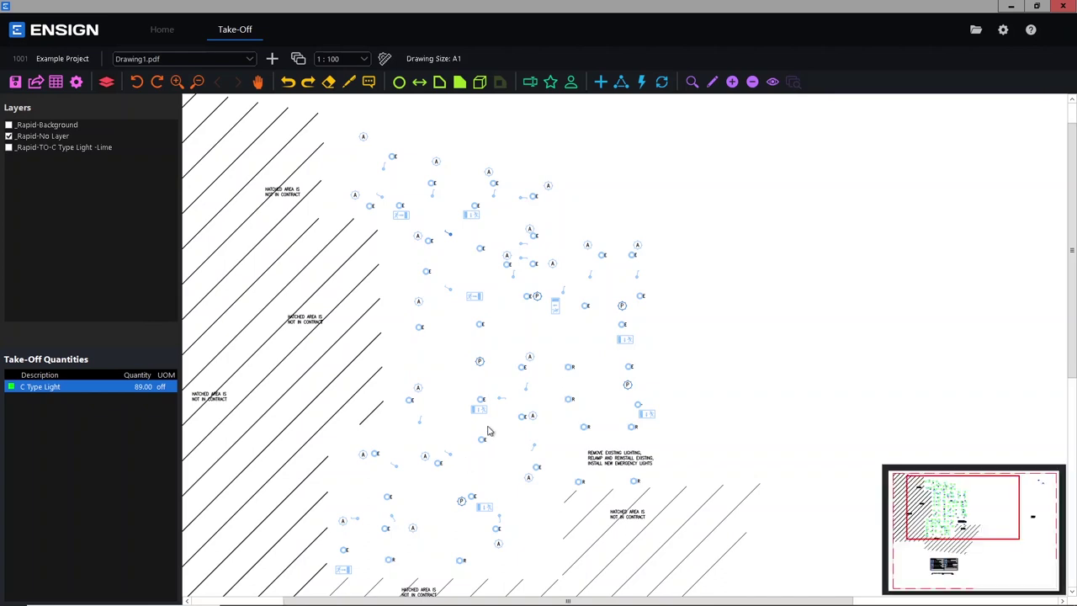
drag(486, 435, 491, 428)
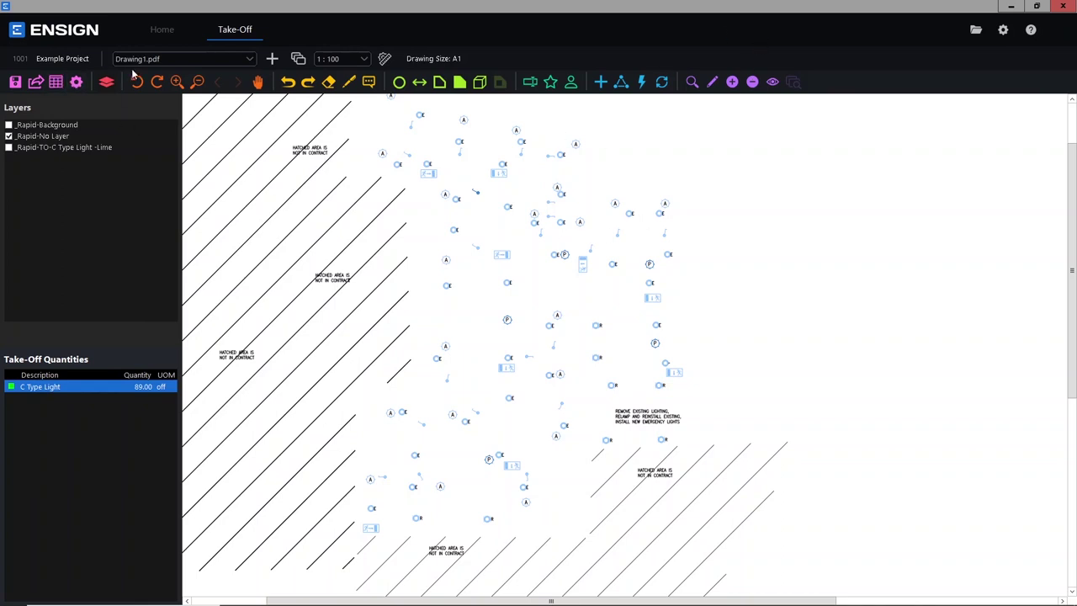
click(106, 84)
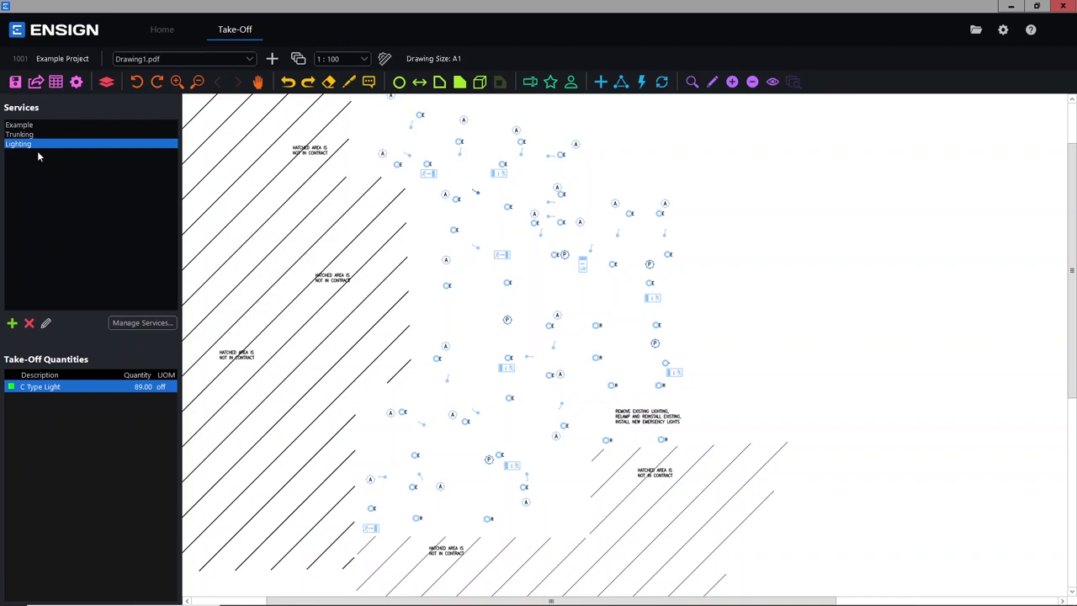
Open Drawing2.pdf and rotate it so the floor plan reads horizontally.
click(250, 61)
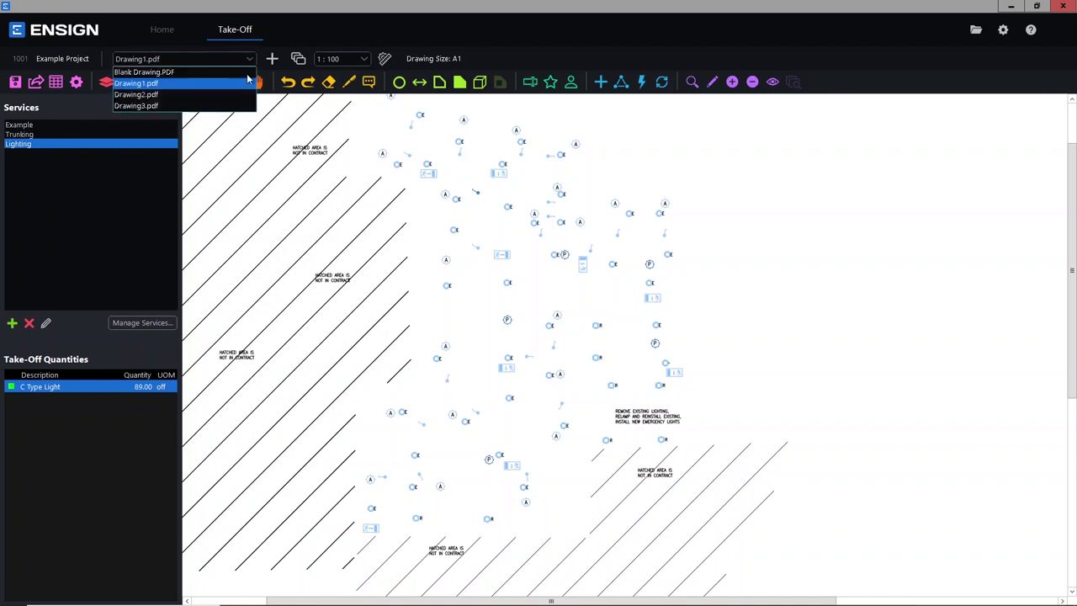
click(239, 96)
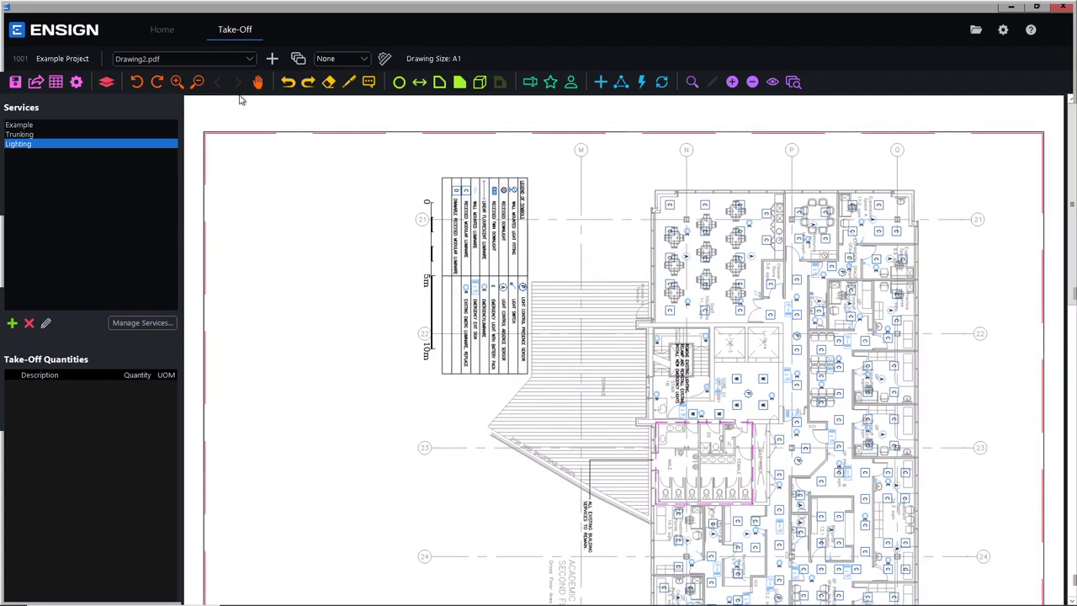
click(136, 81)
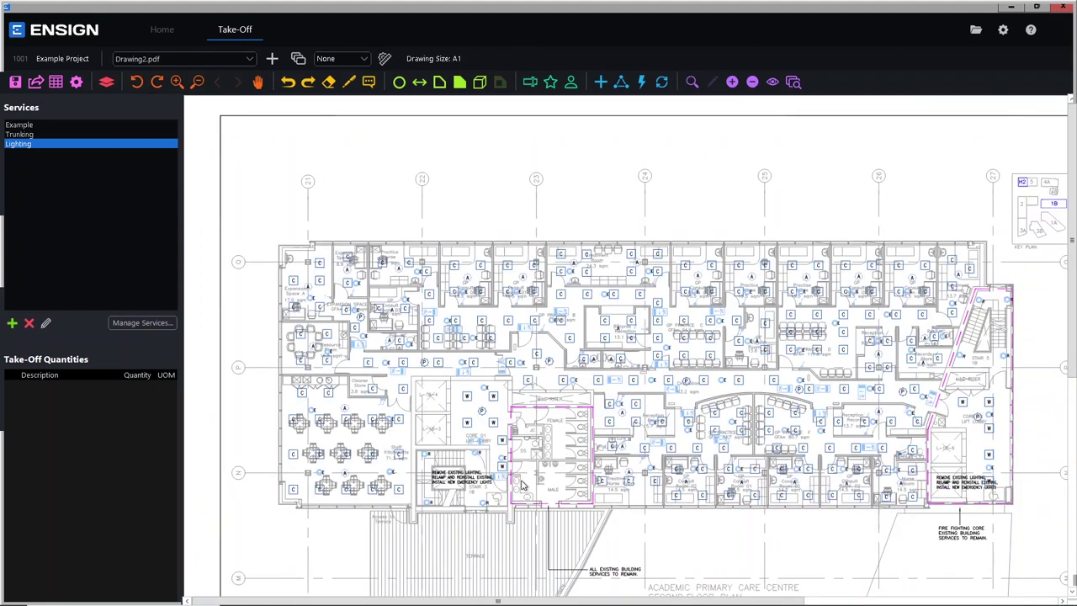
Outline a four-sided exclusion area around the legend of symbols and the scale bar below the terrace.
scroll(623, 295, down, 2)
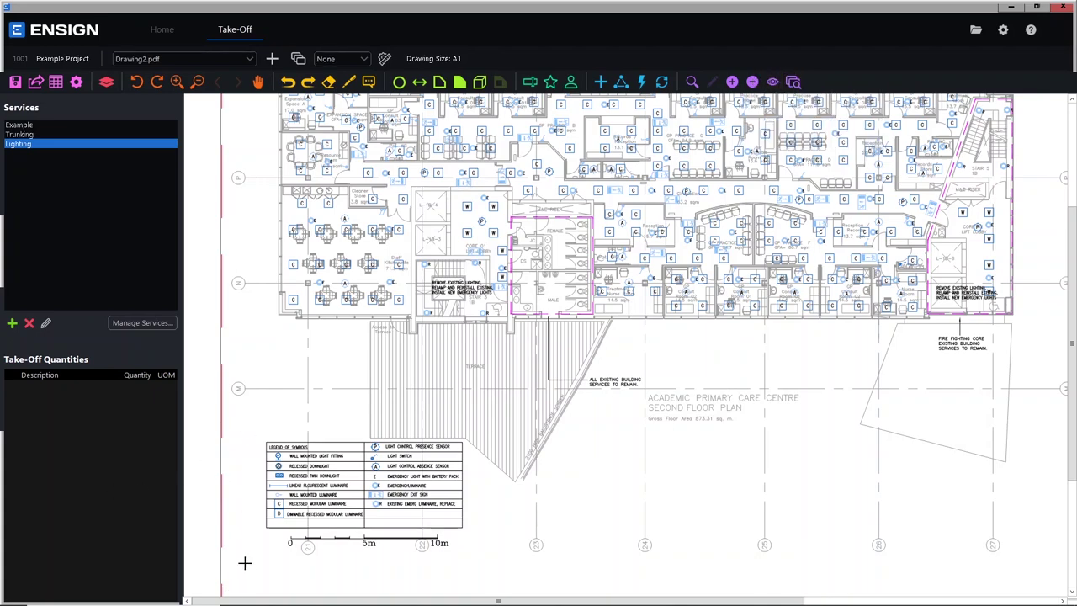
click(502, 559)
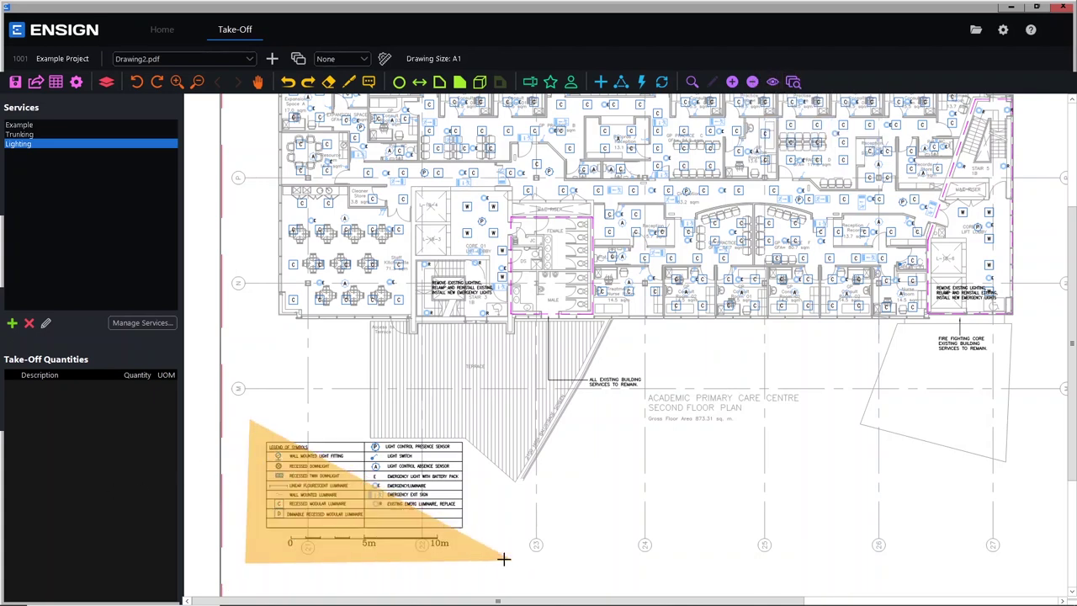
double_click(493, 429)
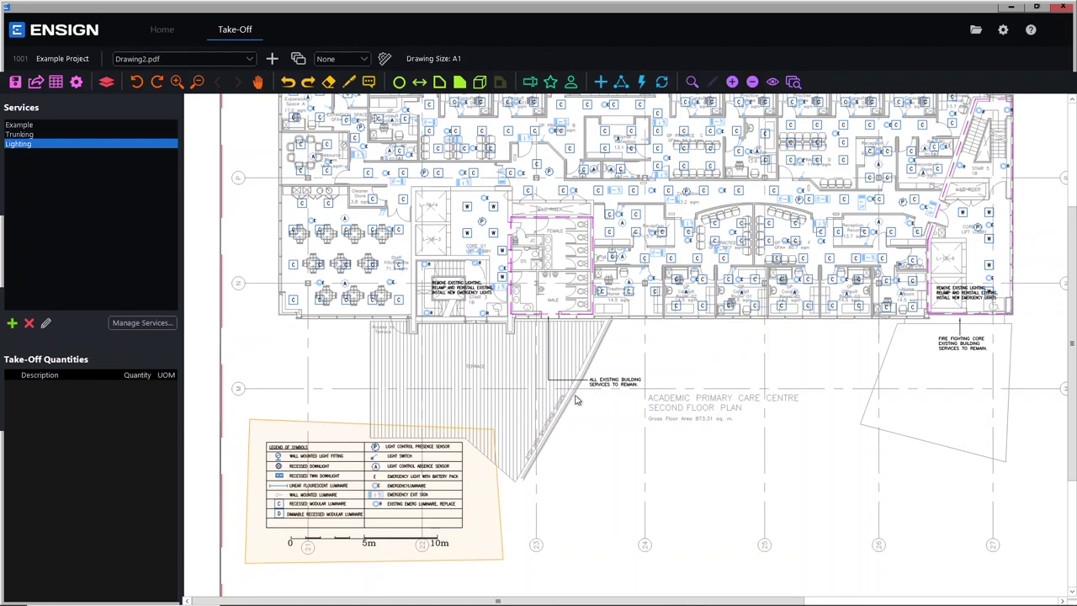
Count the C Type Light symbol on Drawing2.pdf with the existing symbol search and remove the drawing background automatically.
scroll(601, 340, up, 3)
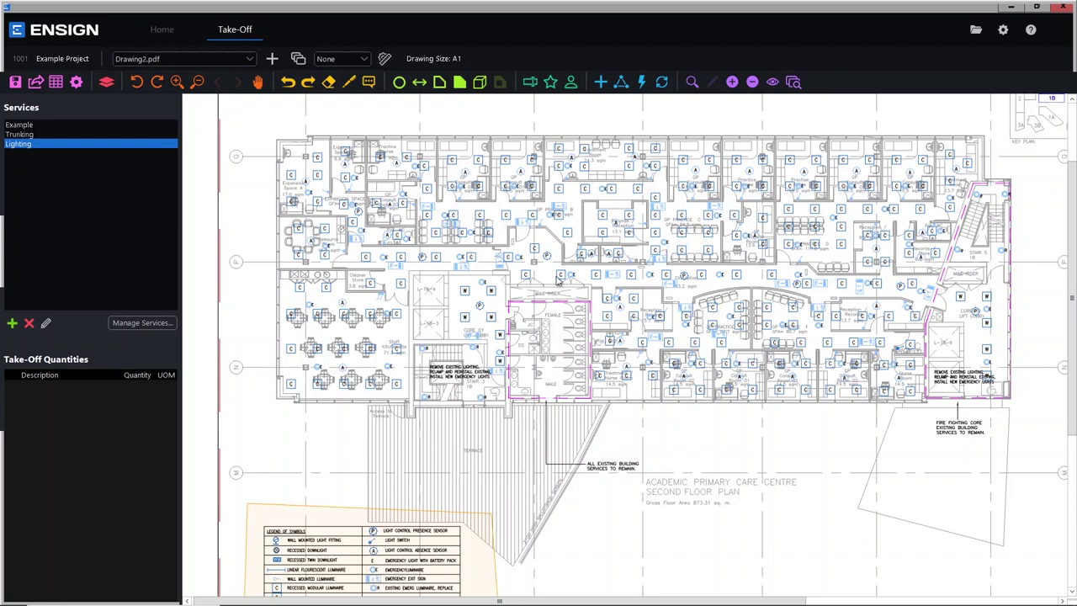
click(794, 82)
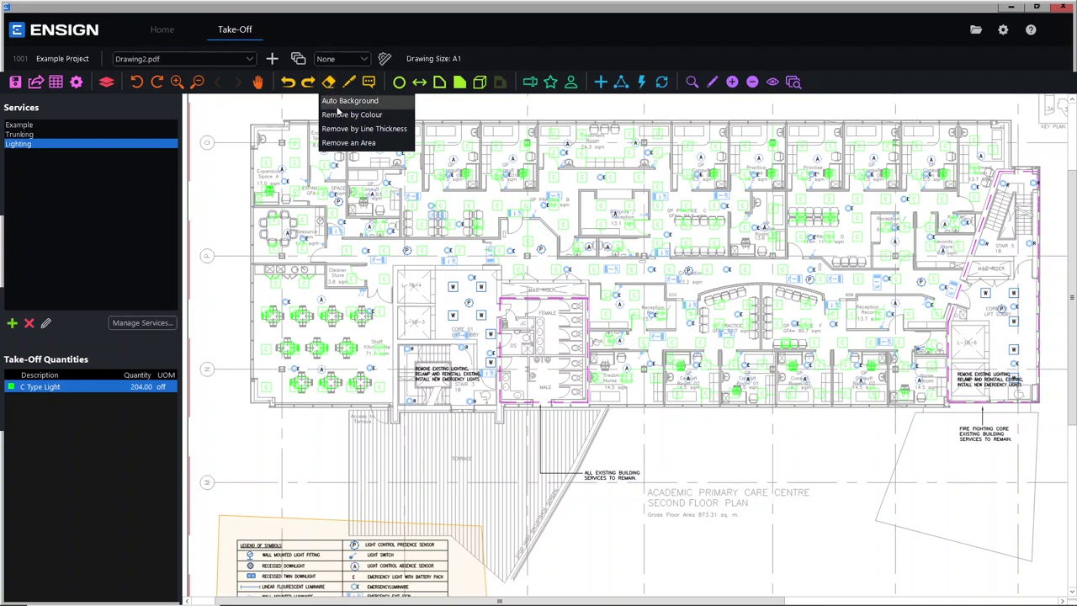
click(337, 101)
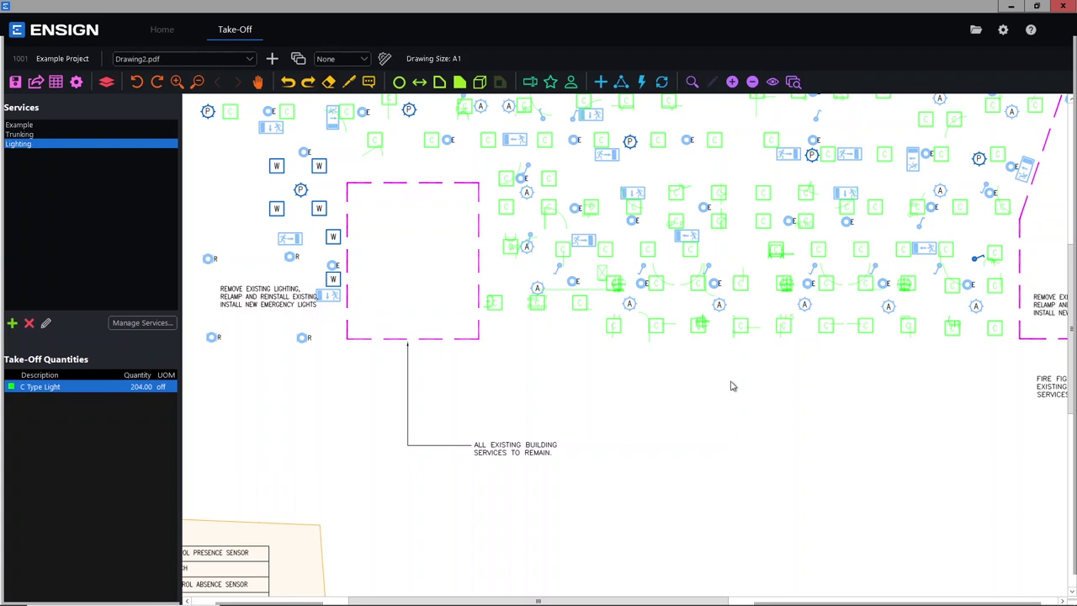
Check that the estimating job is open and export the take-off to the Example Project estimating job.
click(701, 595)
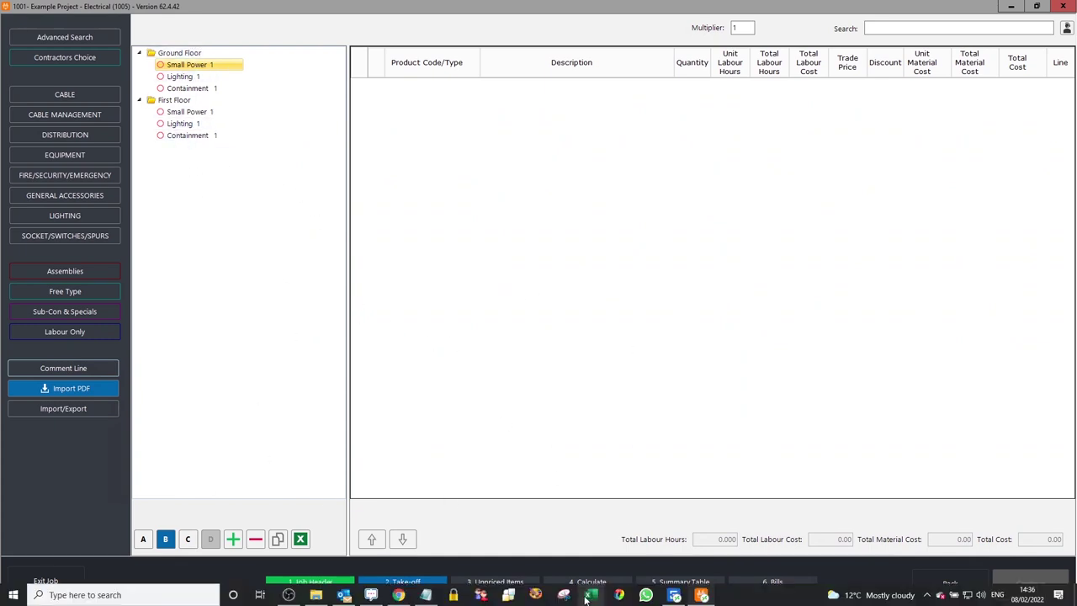
click(672, 595)
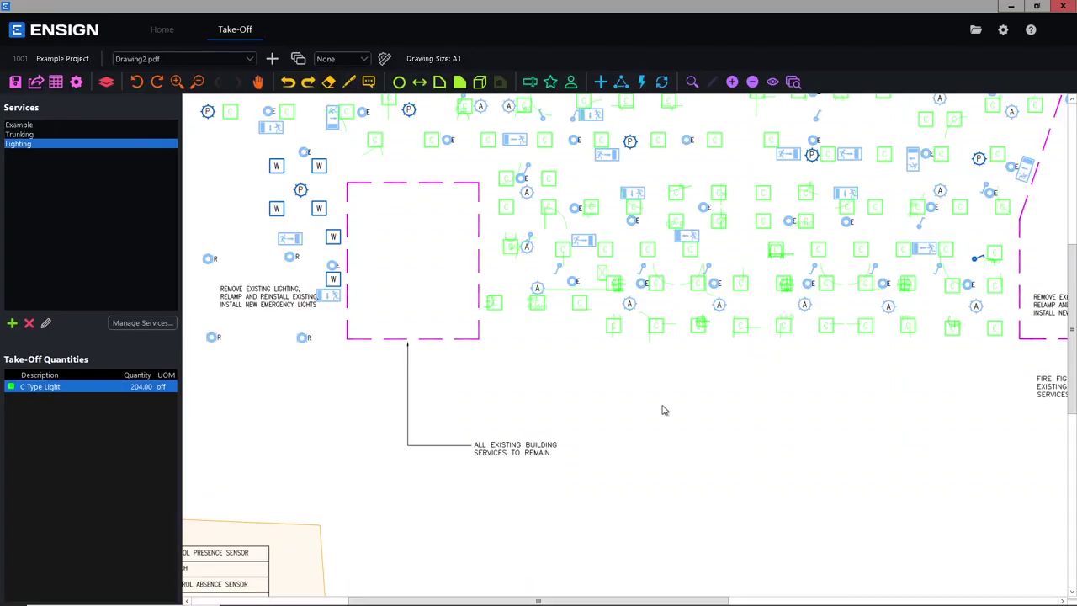
click(35, 82)
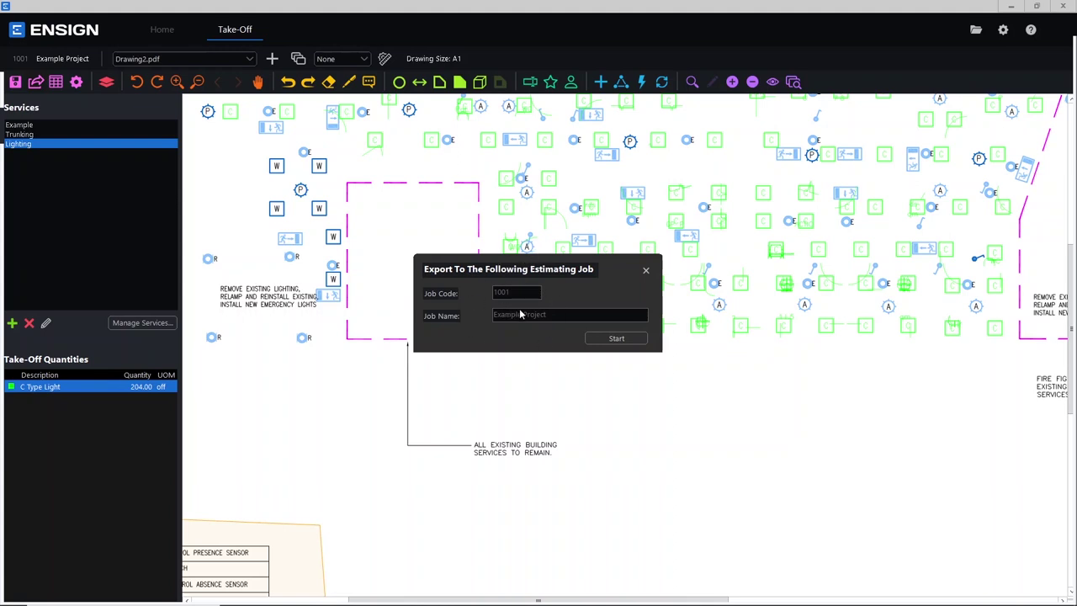
click(617, 338)
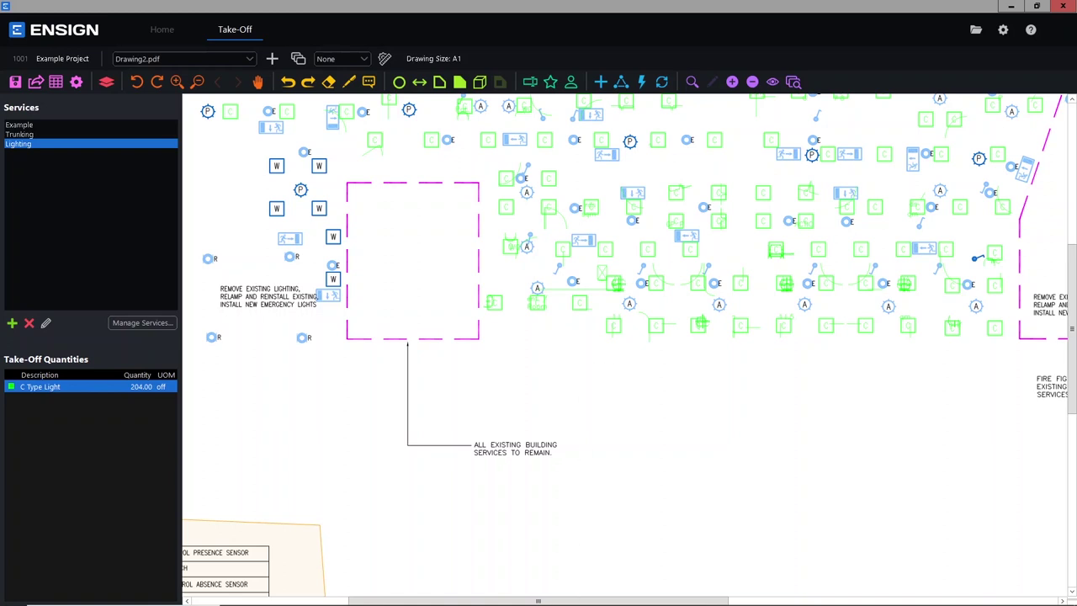
Switch to the Ensign estimating job and import the Lighting services of Drawing1.pdf and Drawing2.pdf into the Ground Floor Lighting section.
click(702, 595)
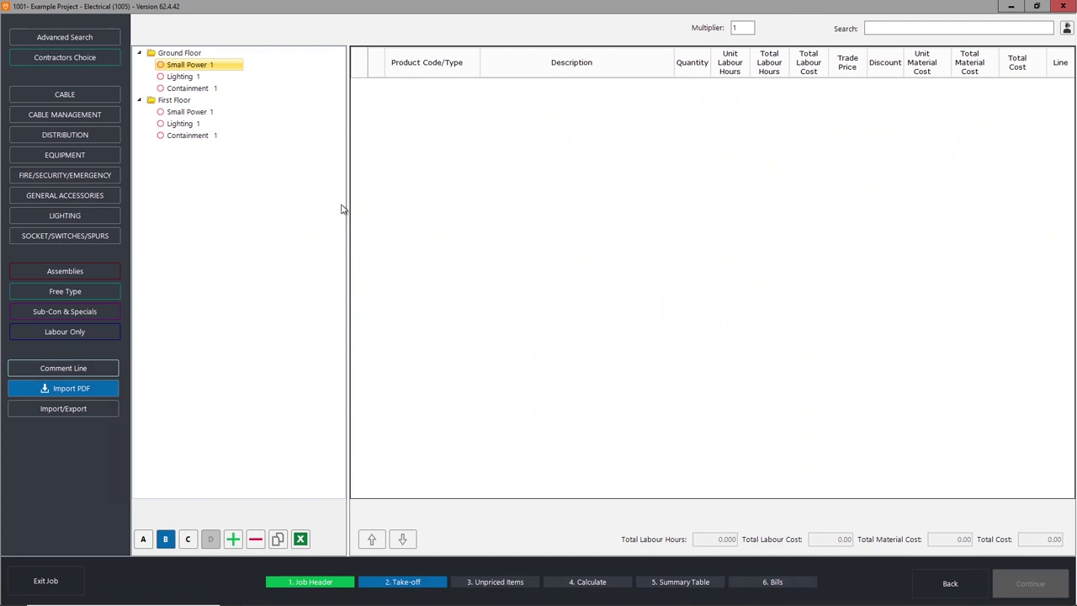
click(86, 388)
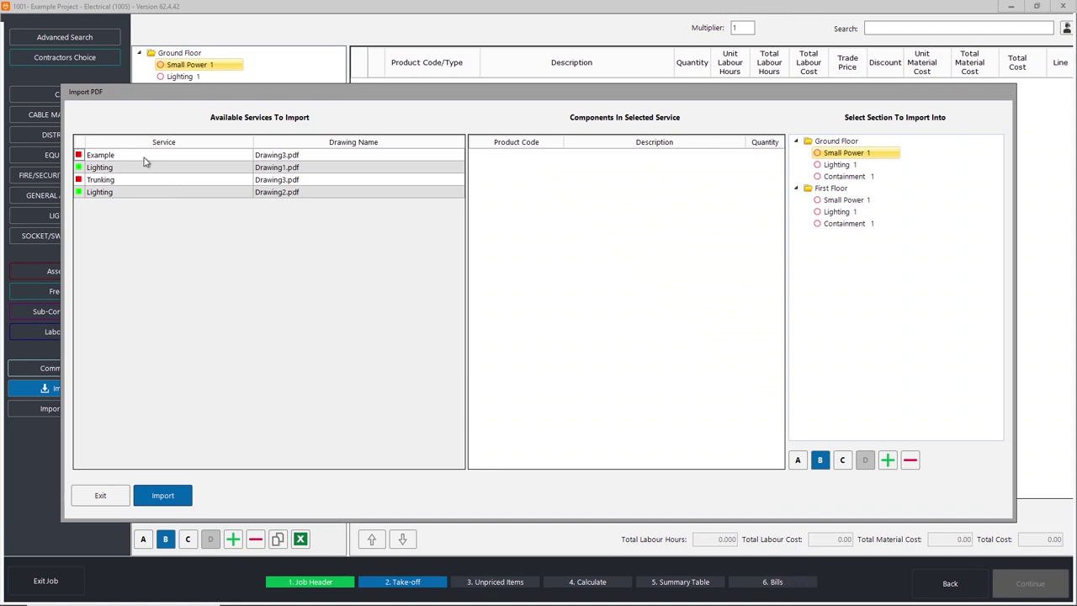
click(139, 156)
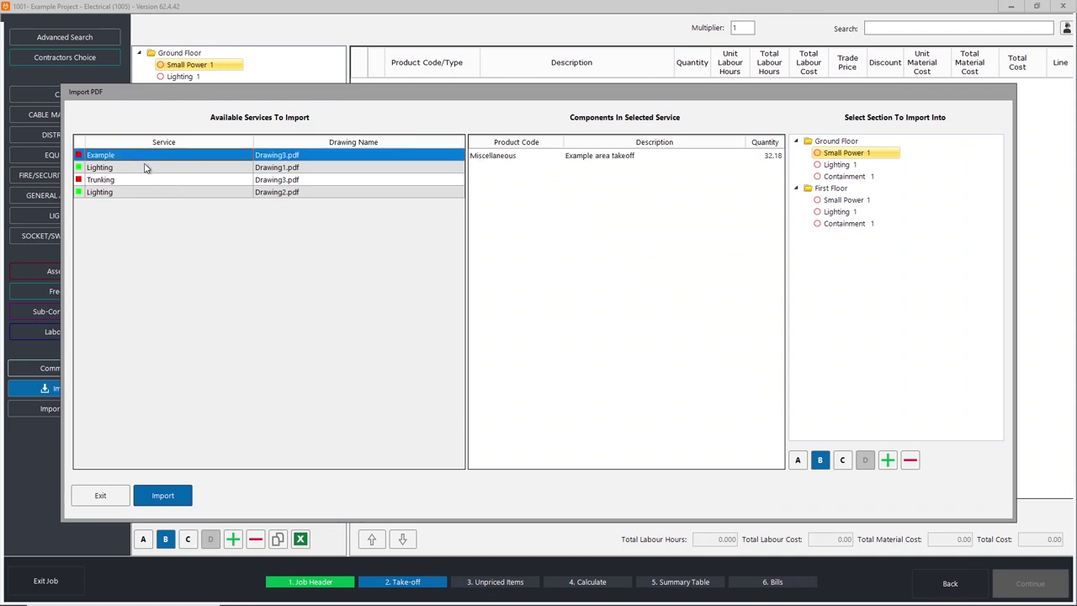
click(278, 168)
click(277, 192)
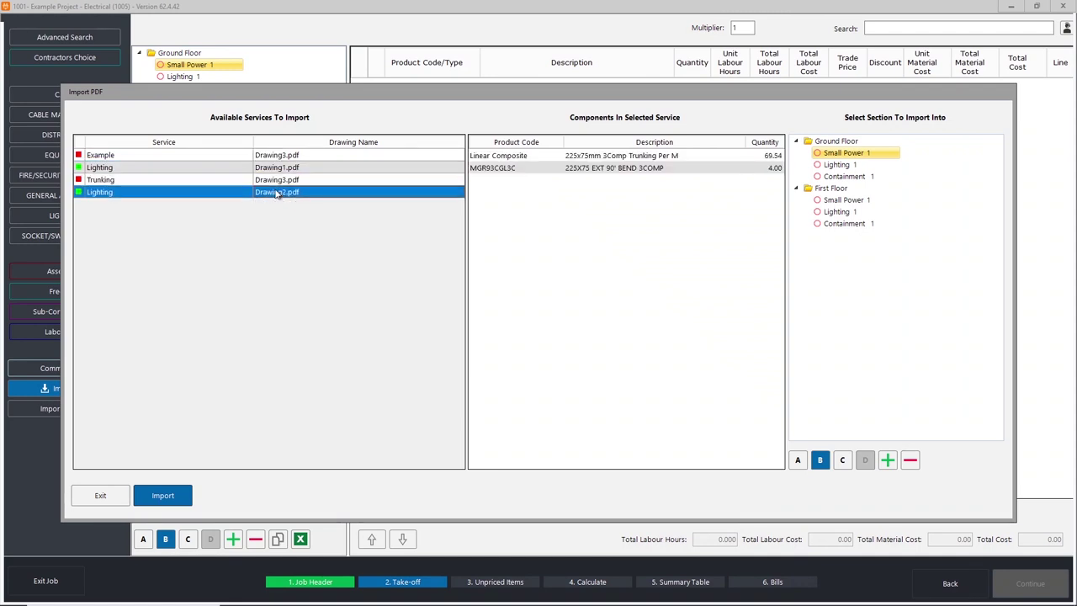
ctrl+click(211, 169)
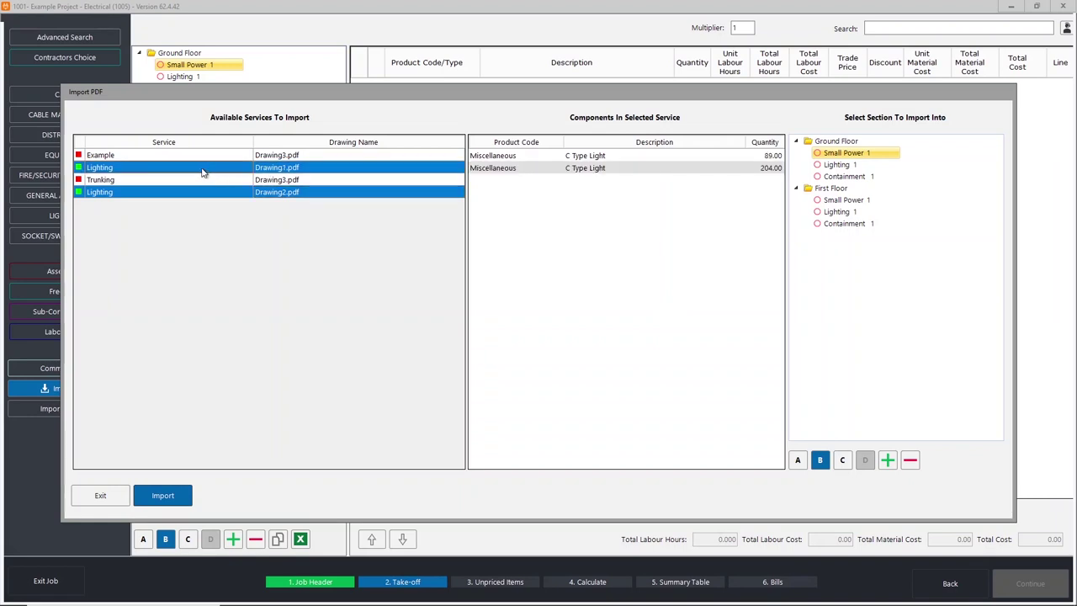
click(850, 165)
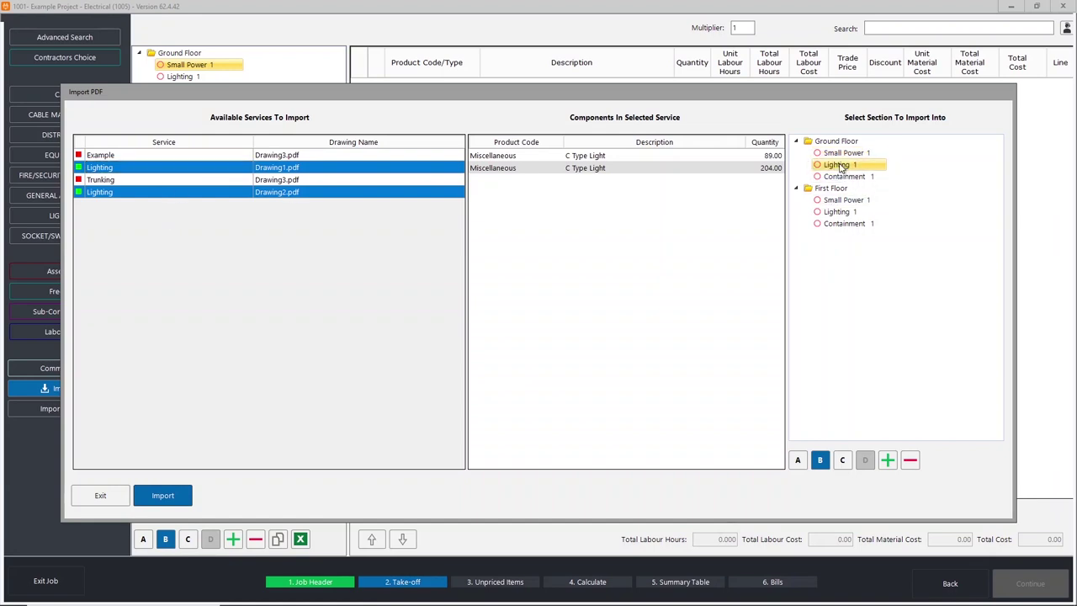
click(155, 495)
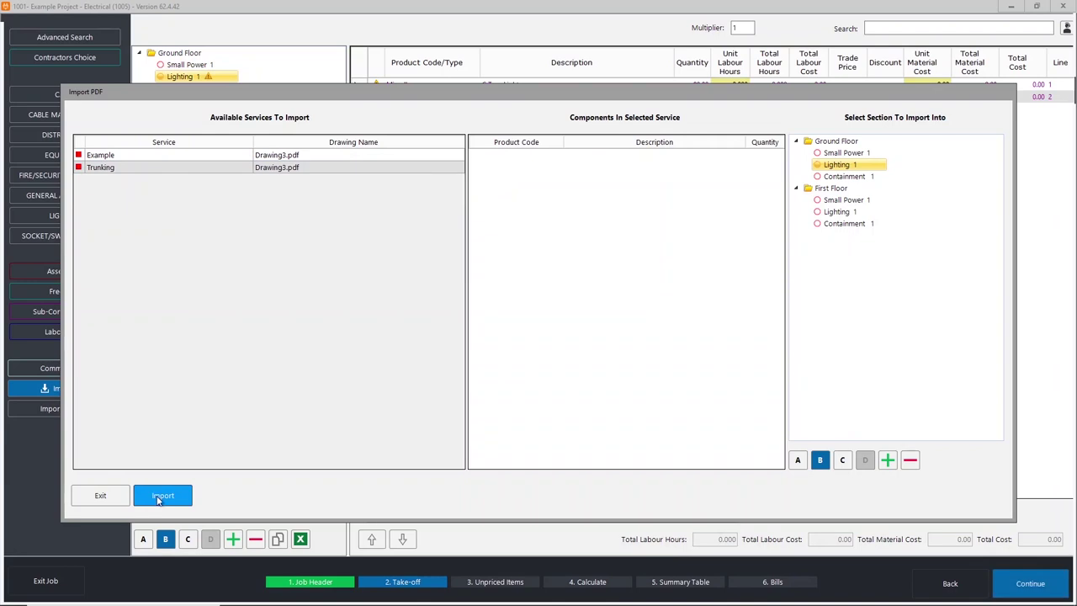
Import the Trunking service of Drawing3.pdf into the Ground Floor Containment section.
click(282, 168)
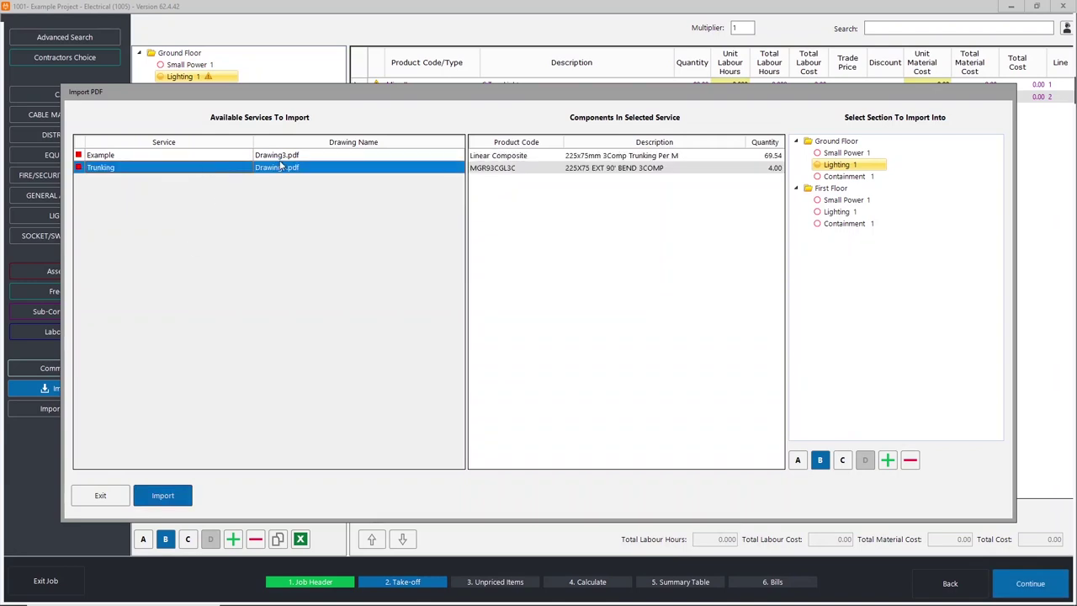
click(845, 177)
click(172, 497)
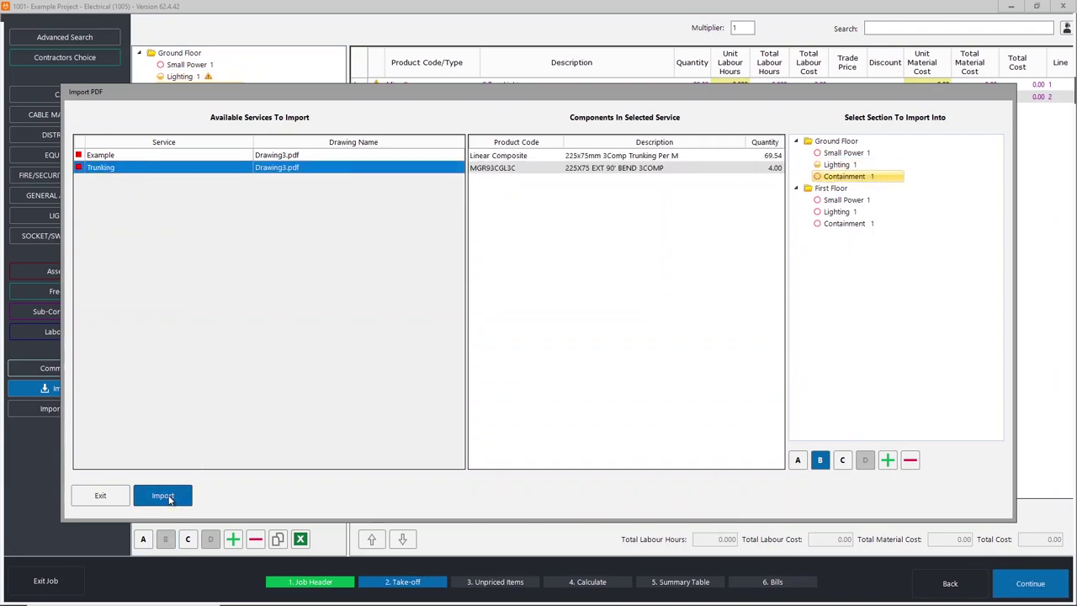
Import the Example service of Drawing3.pdf into the Ground Floor Small Power section and leave the PDF import.
click(221, 158)
click(845, 153)
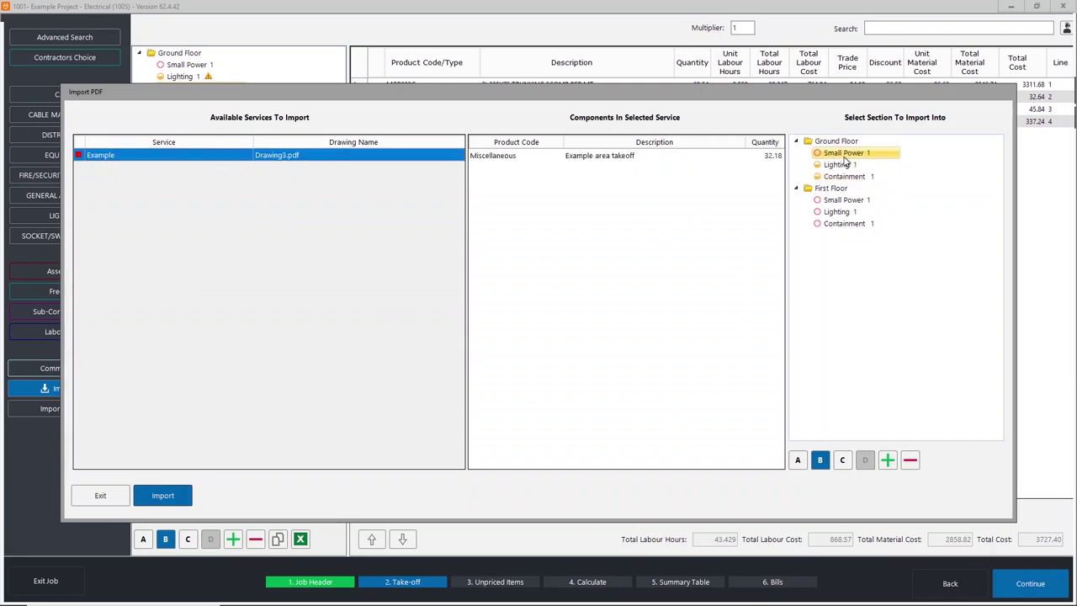
click(164, 496)
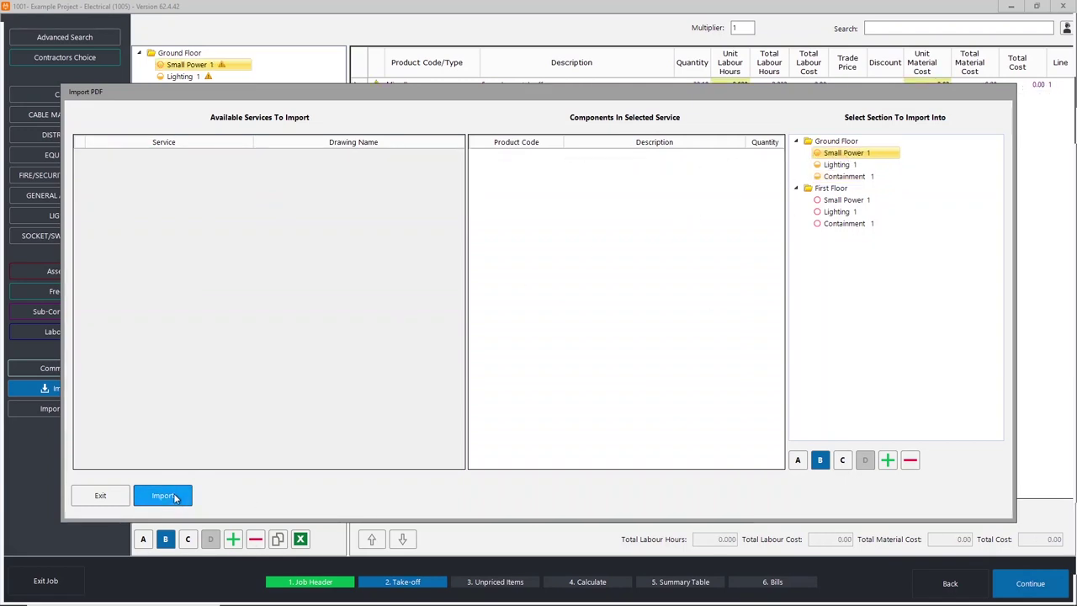
click(109, 496)
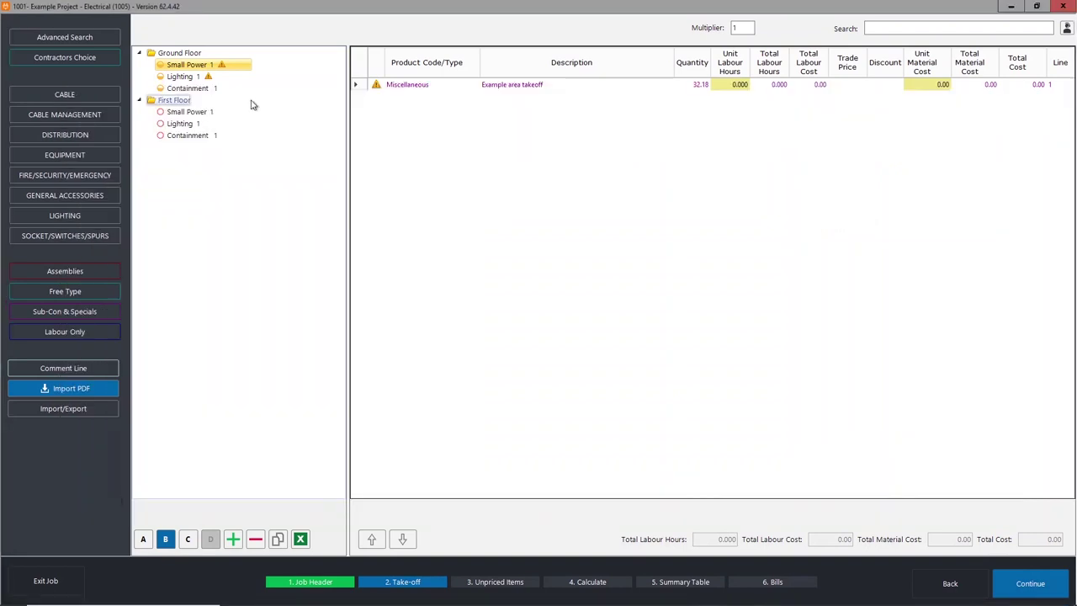
Review the imported lines in the Ground Floor Lighting and Containment sections, including the 225x75 external bend line.
click(179, 78)
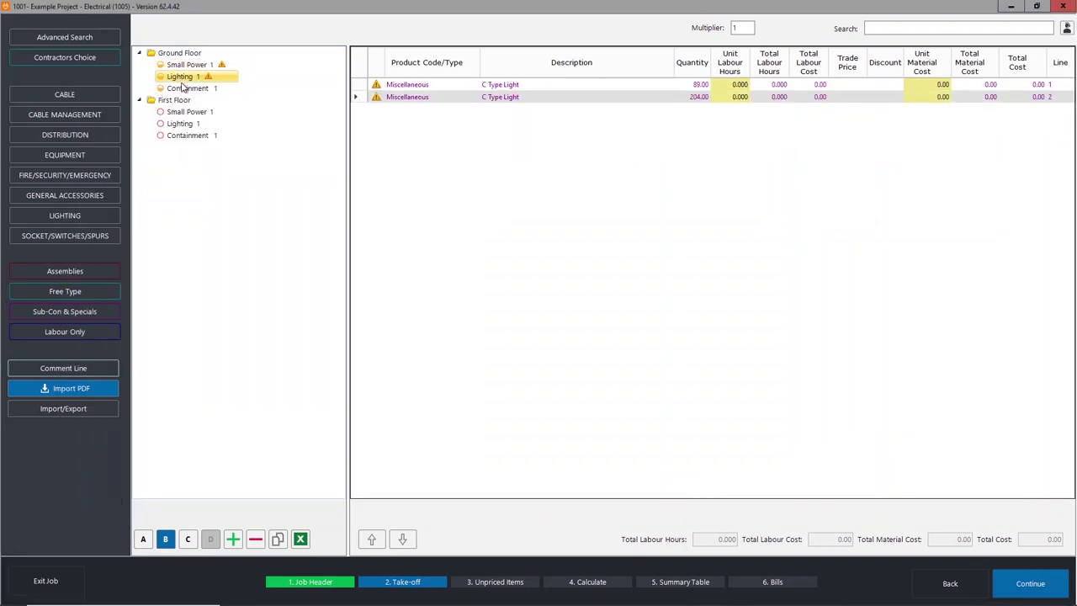
click(181, 89)
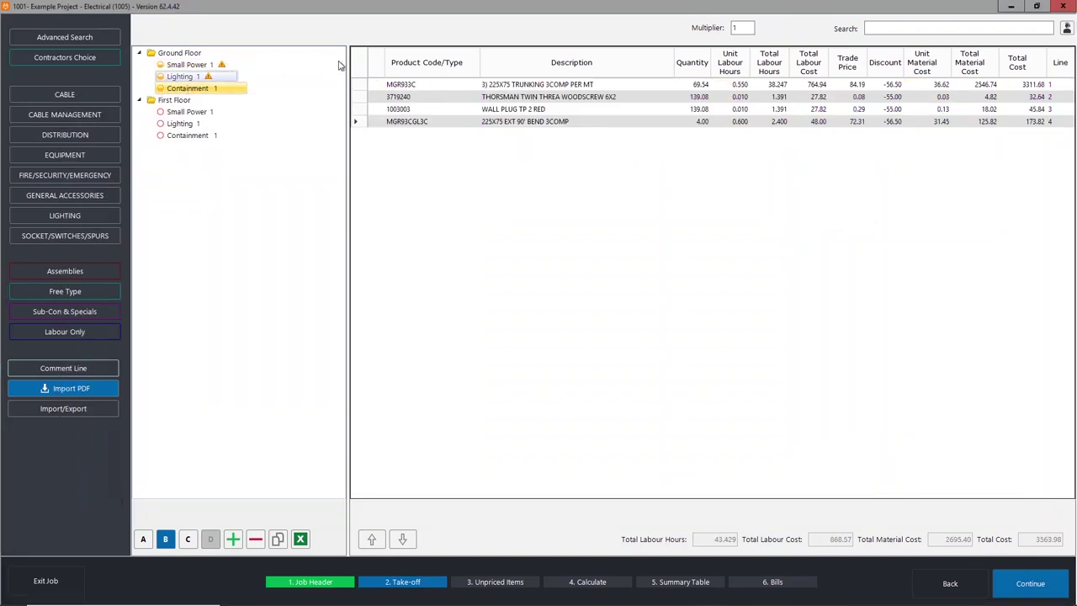
click(515, 124)
click(357, 123)
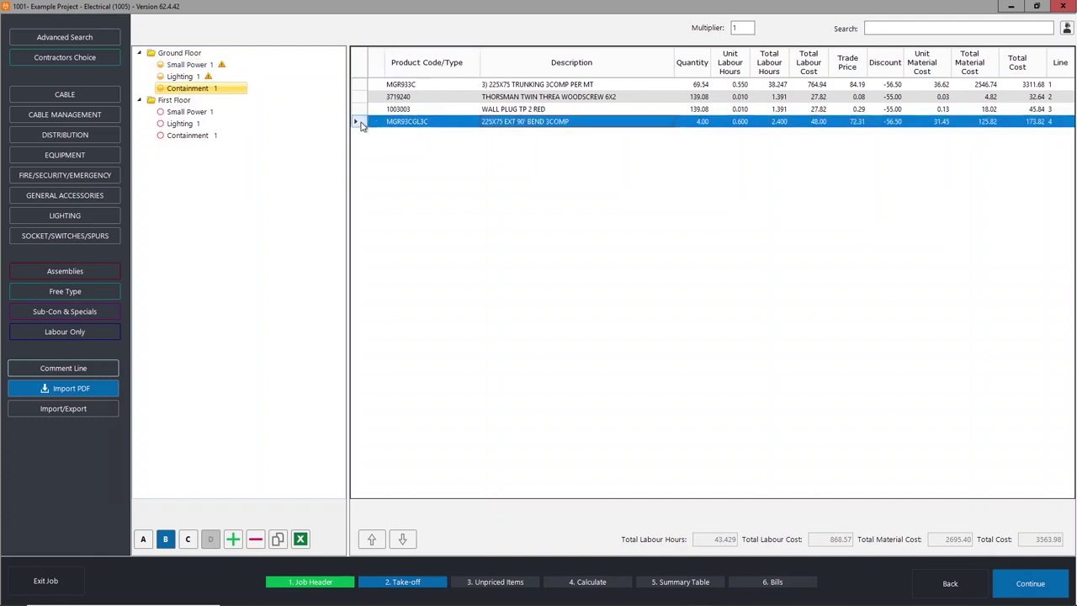
click(181, 78)
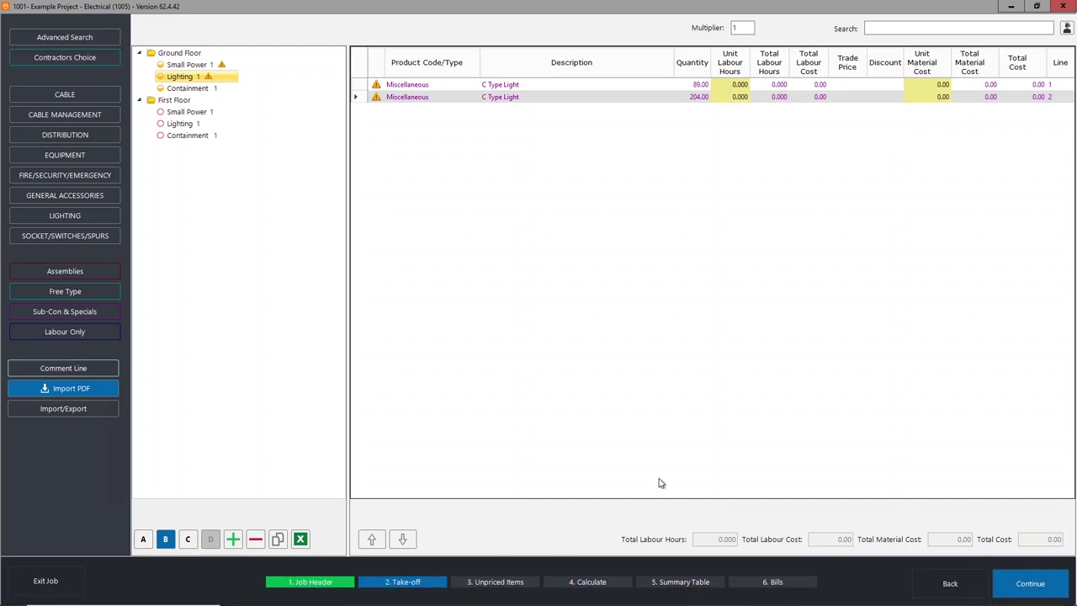
Switch to the Ensign take-off project and start exporting the quantities to CSV, browsing to the Rapid folder.
click(674, 596)
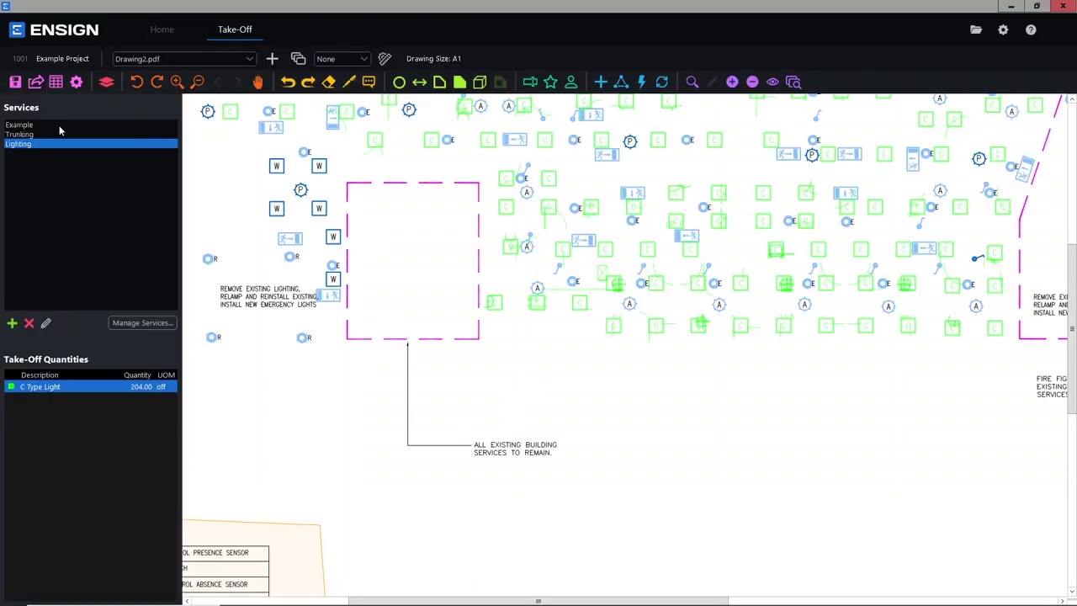
click(56, 82)
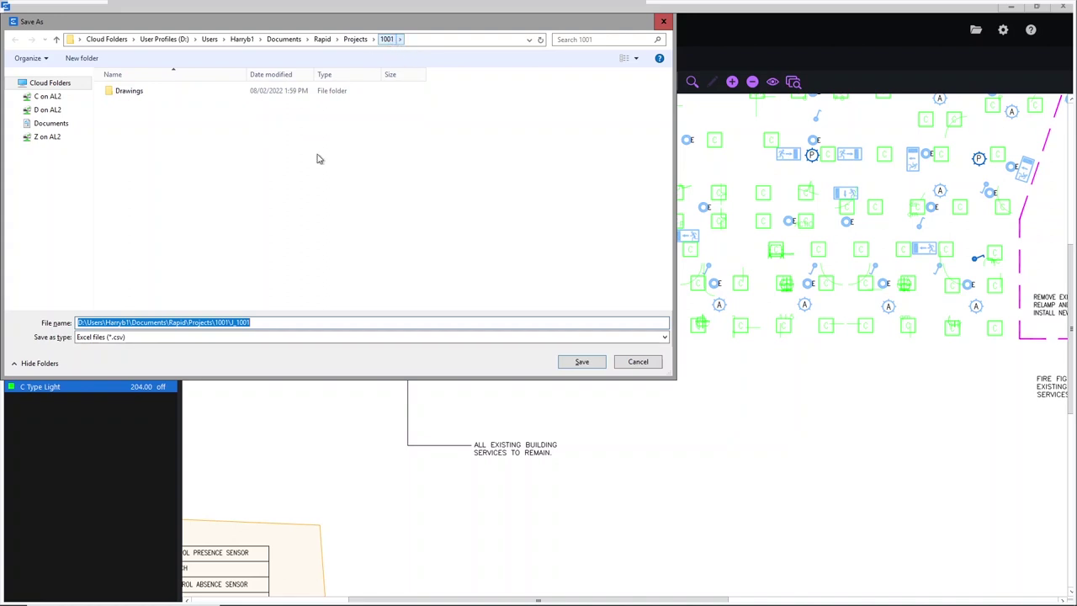
click(322, 39)
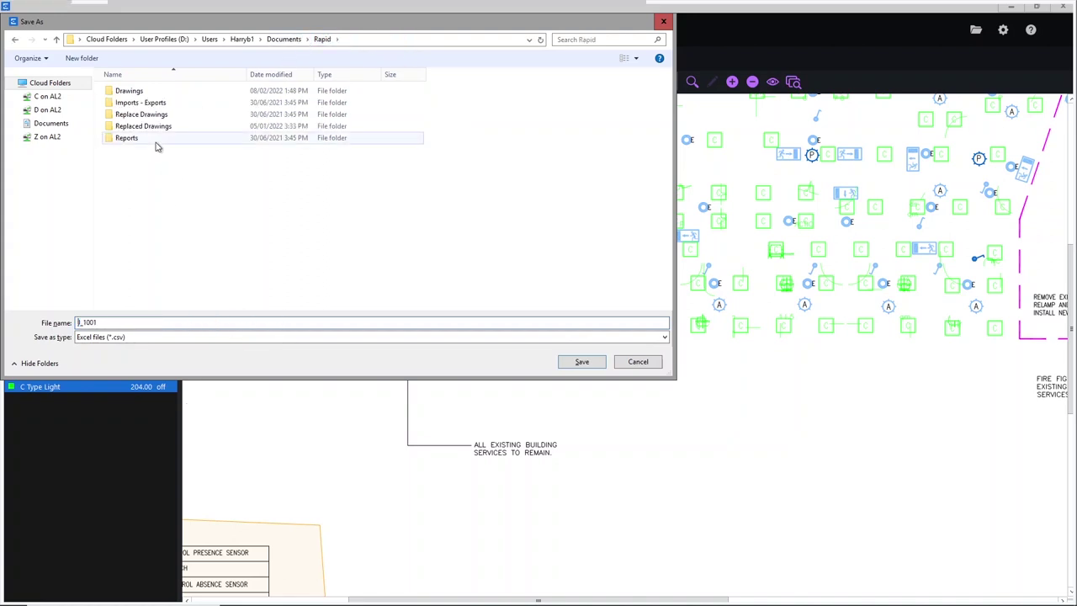
right_click(151, 174)
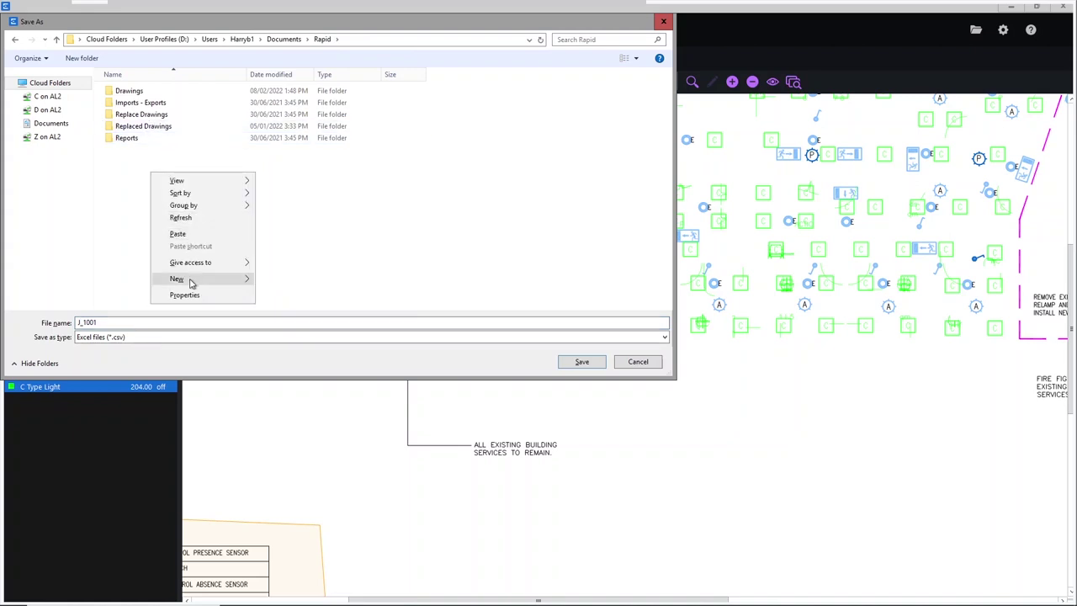
mouse_move(191, 283)
click(236, 85)
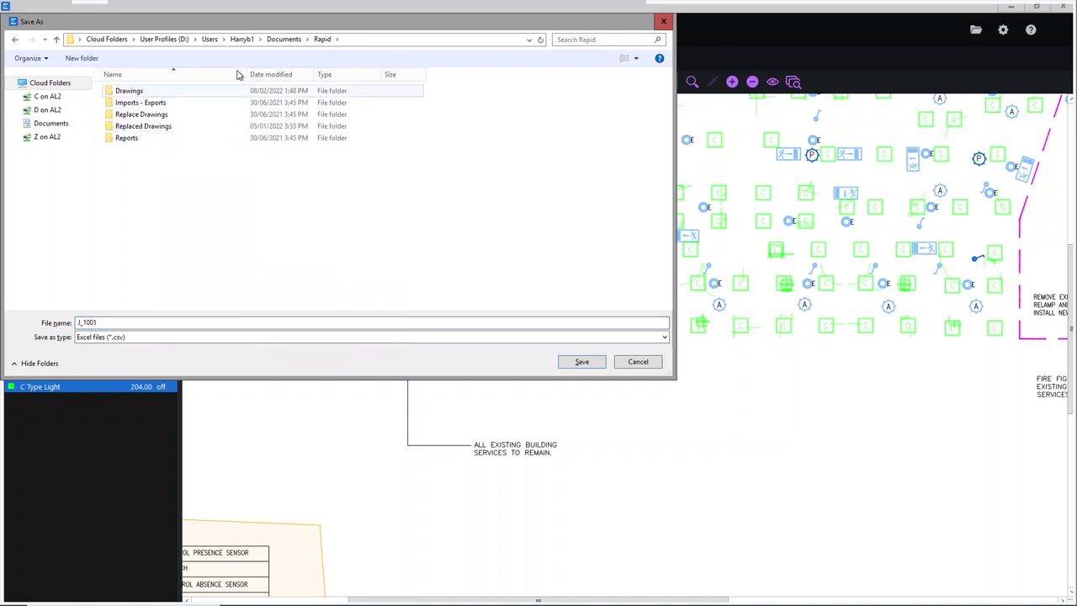
Save the CSV export as J_1001 in the nested Drawings folder inside Rapid's Drawings folder.
double_click(234, 92)
double_click(130, 103)
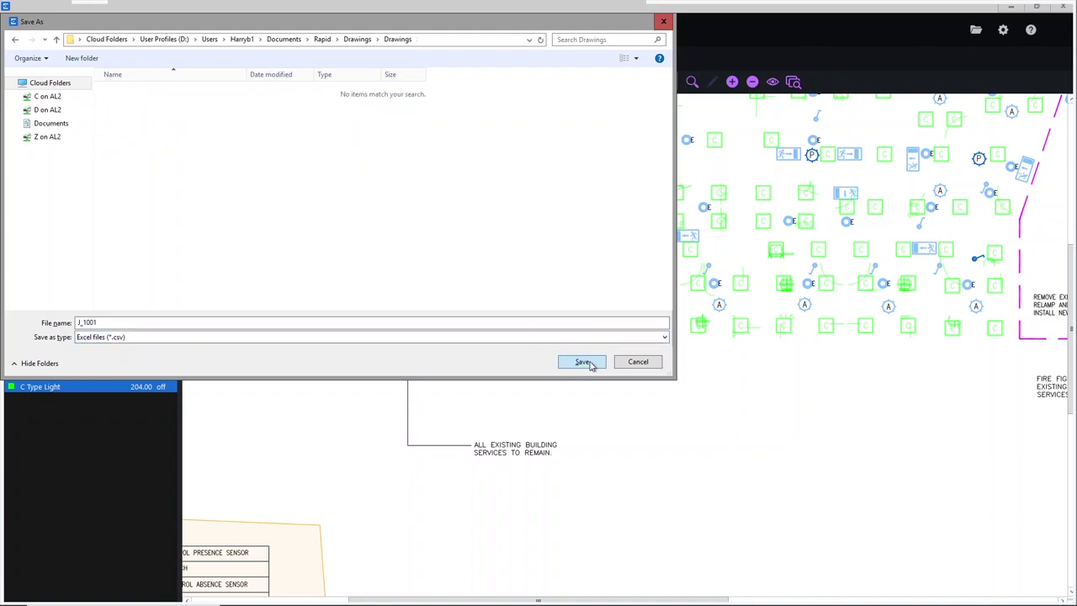
click(584, 362)
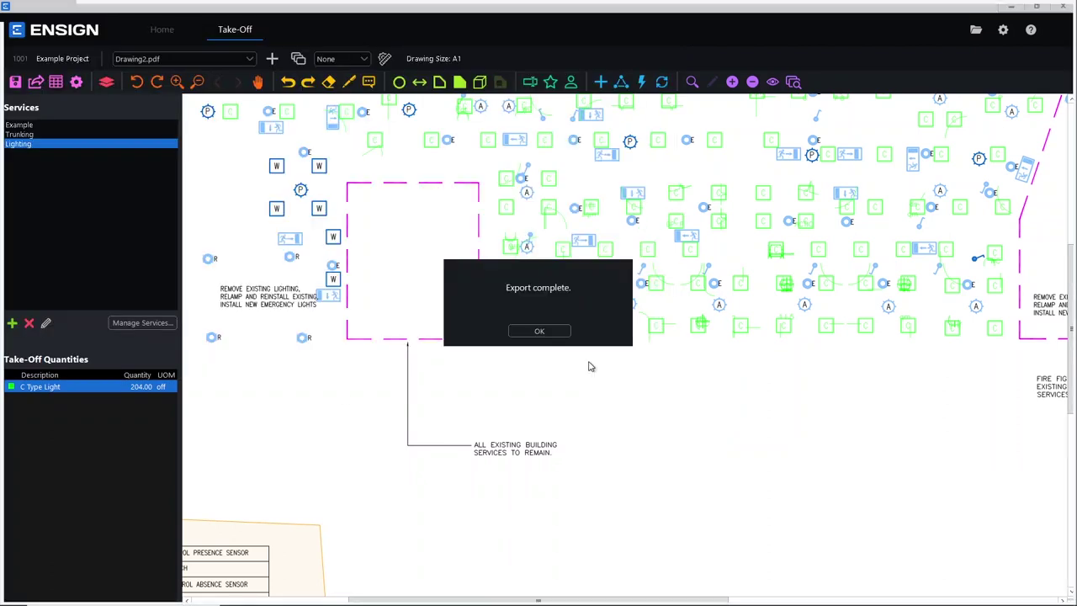
click(539, 332)
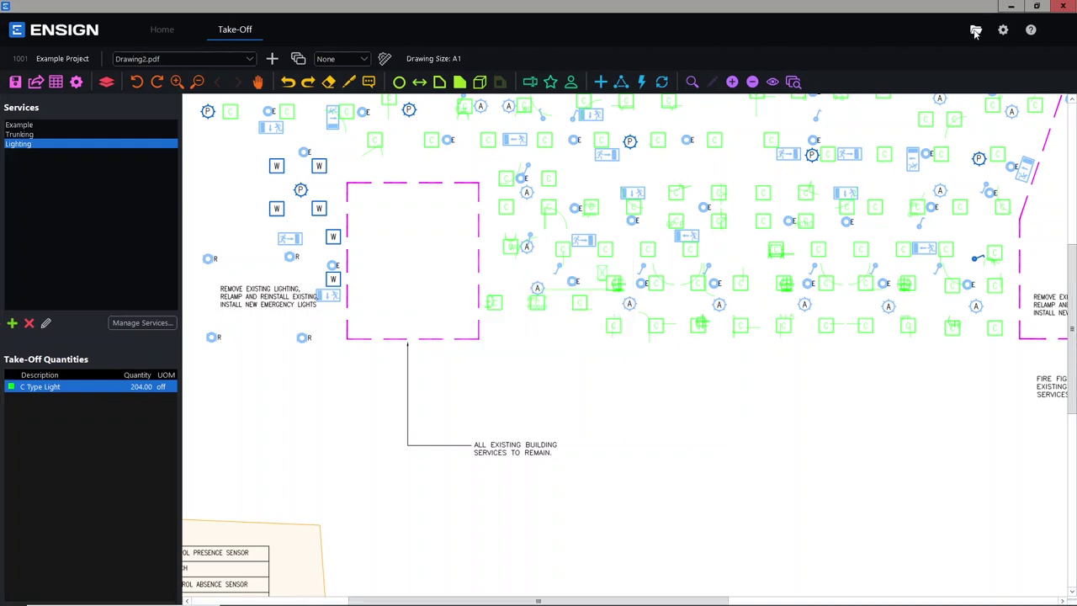
Copy the J_1001 Merged, Parts and Service CSV files from Rapid's nested Drawings folder to the desktop.
click(976, 31)
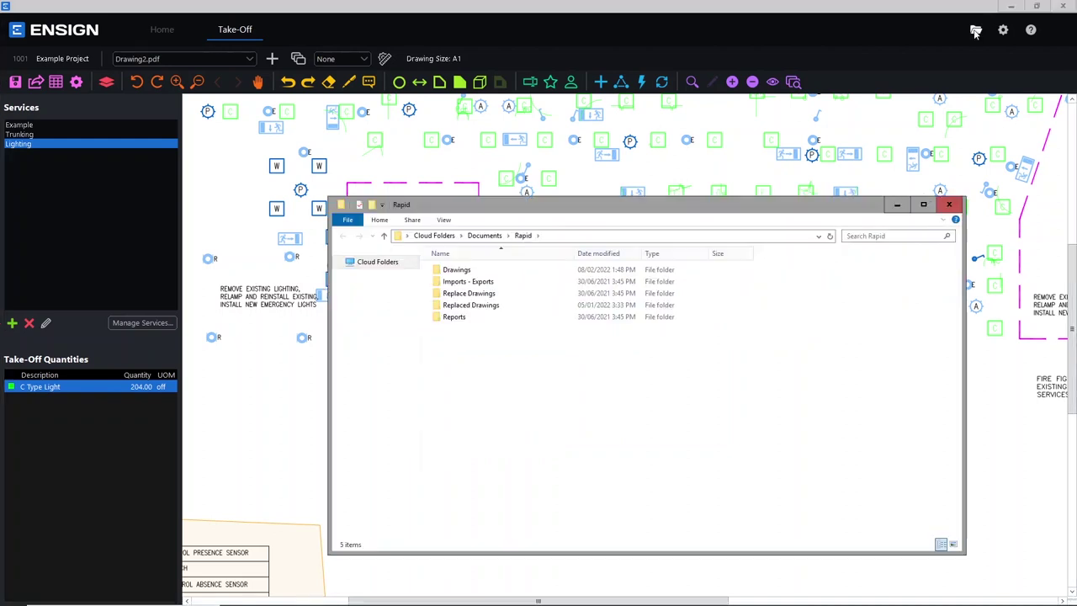
double_click(571, 270)
double_click(561, 283)
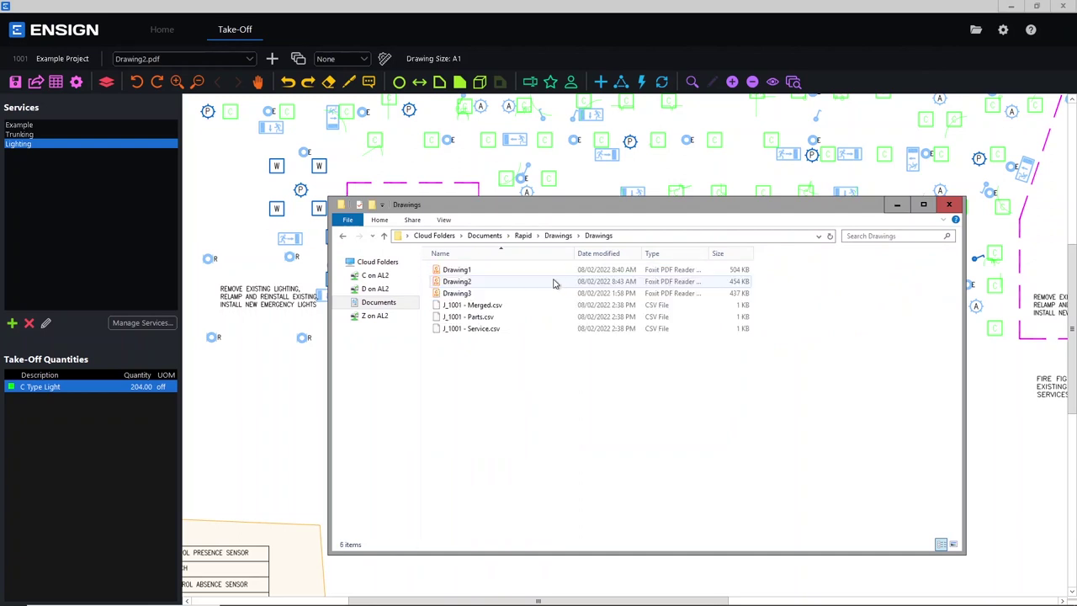
drag(488, 354, 491, 309)
right_click(490, 308)
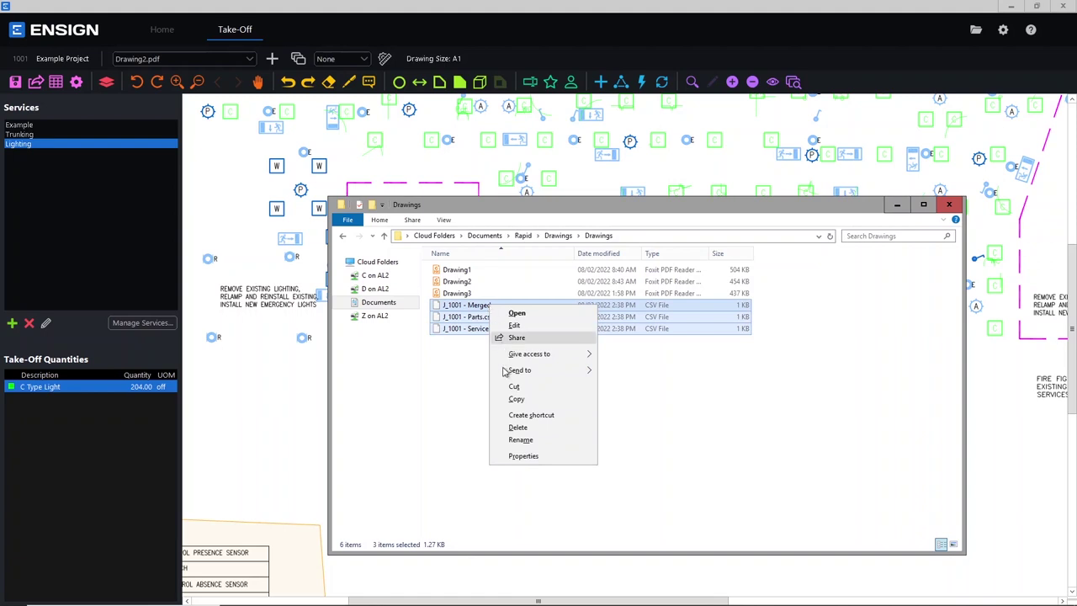
click(515, 399)
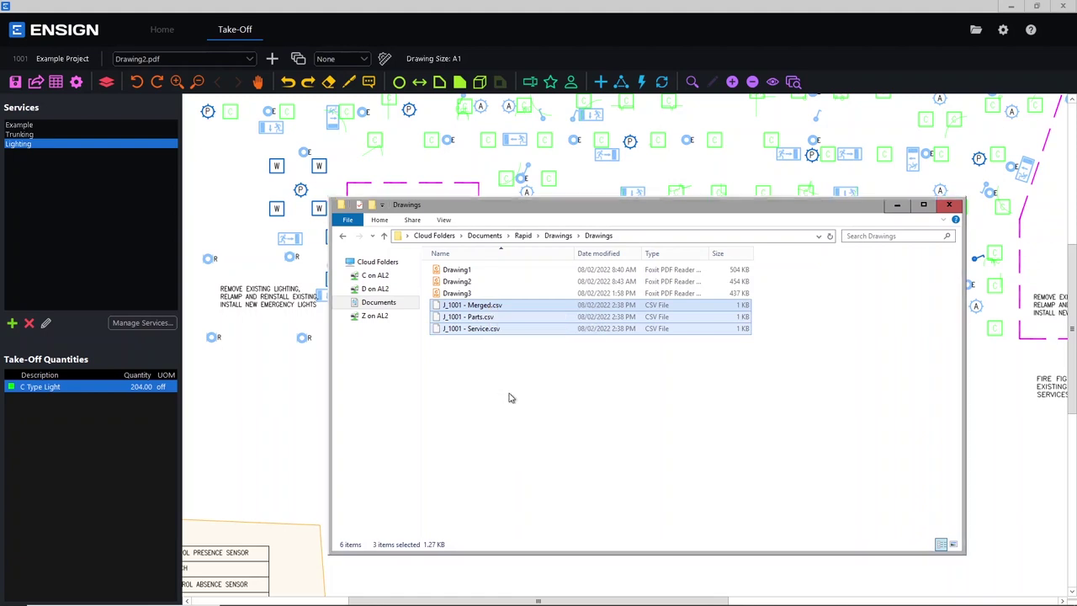
key(super+d)
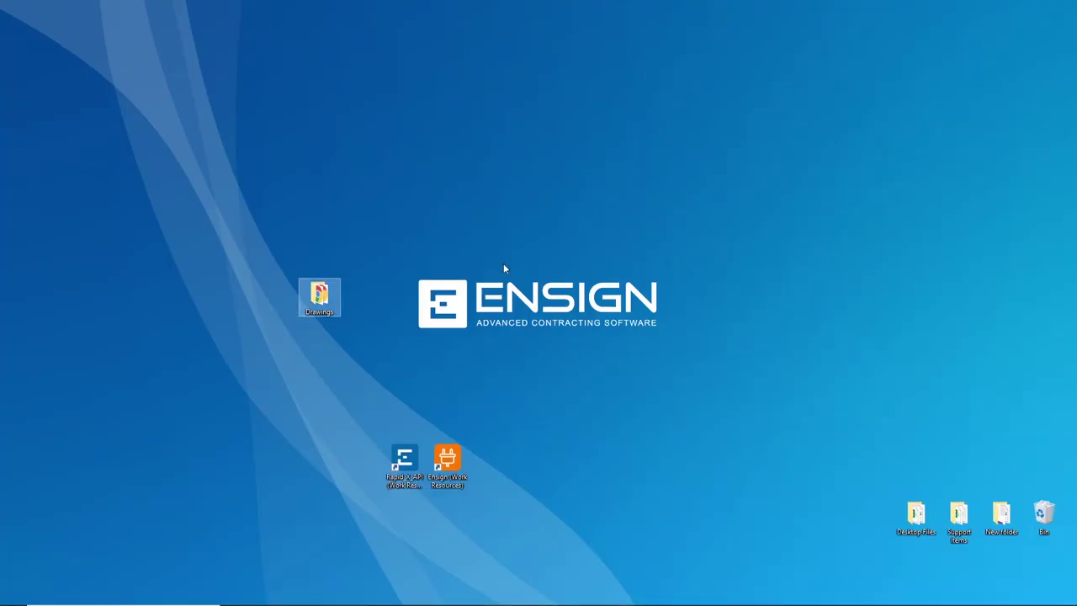
right_click(571, 175)
click(598, 221)
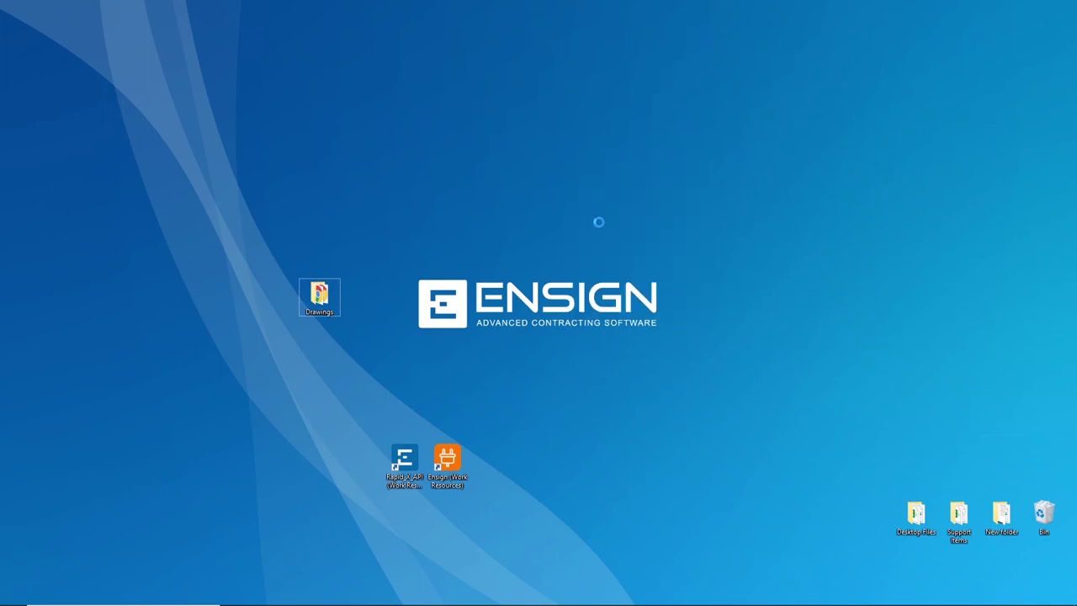
Set J_1001 - Merged.csv apart on the desktop, review it in Excel with columns fitted to their contents, and close it without saving.
drag(575, 187, 447, 191)
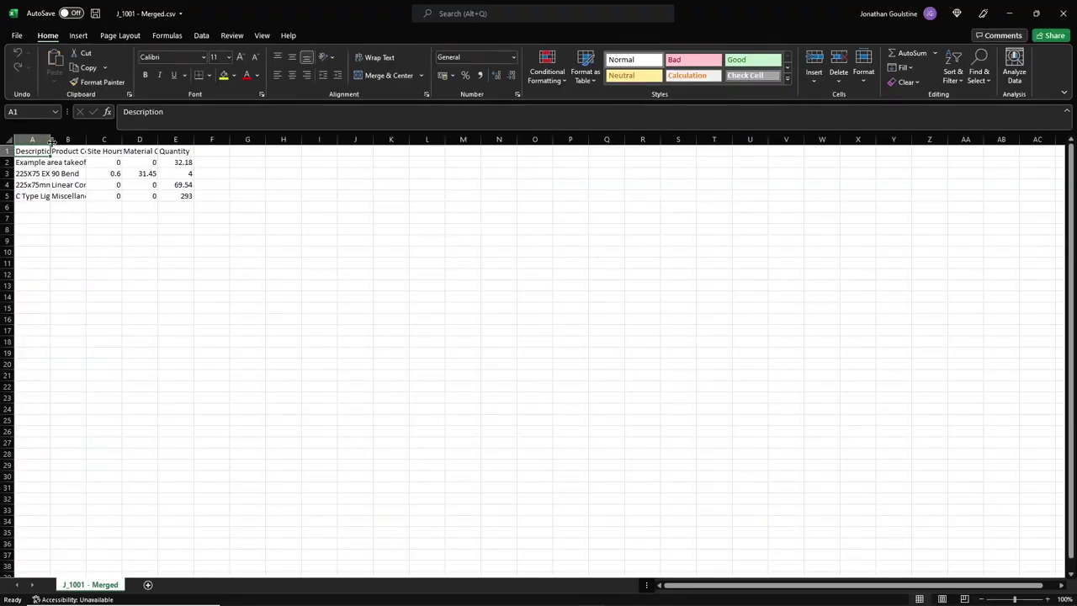
drag(51, 143, 76, 141)
click(5, 140)
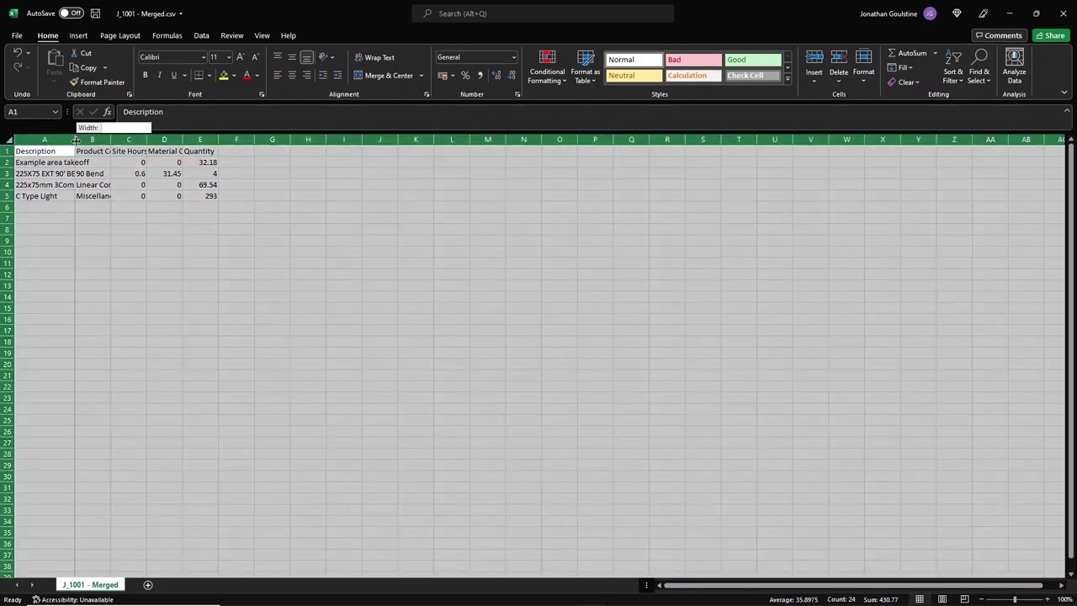
double_click(76, 140)
click(228, 228)
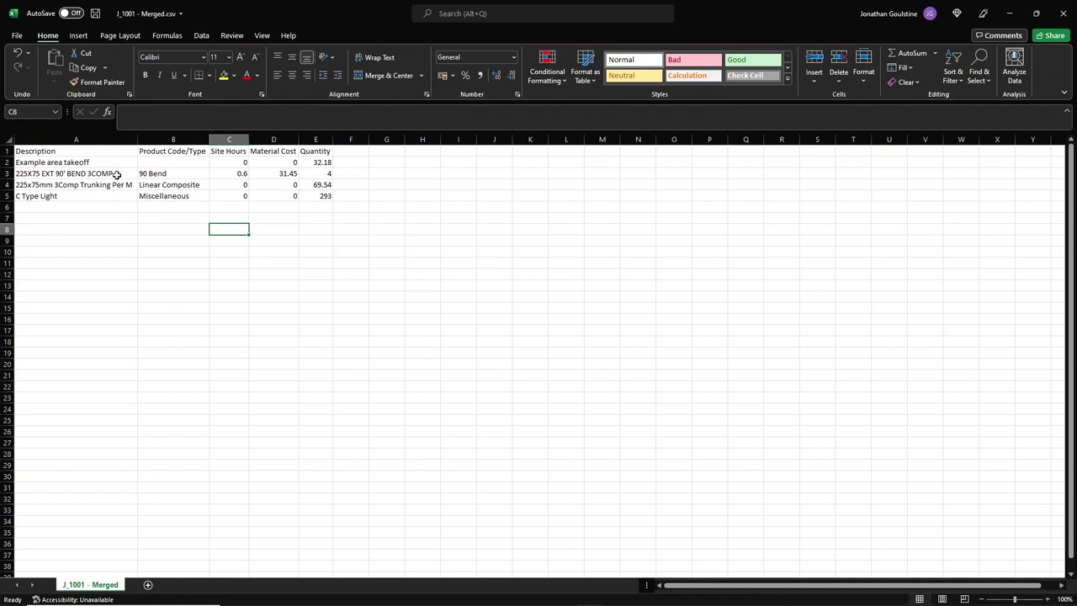
click(1066, 12)
click(538, 322)
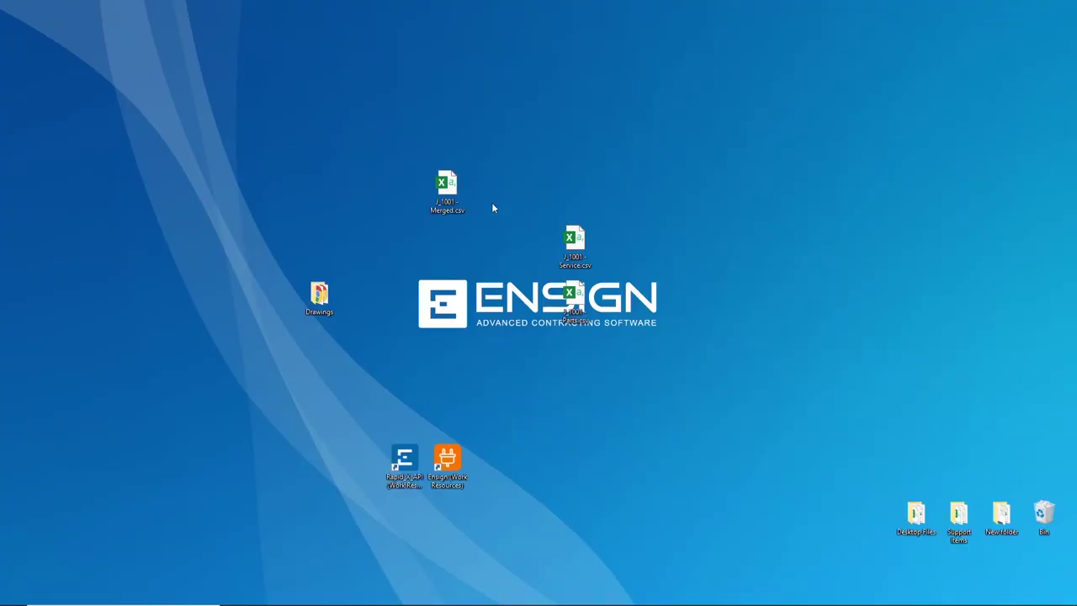
Place the J_1001 Service and Parts CSV files side by side on the desktop and open both in Excel.
drag(580, 238, 537, 181)
drag(575, 296, 576, 191)
drag(530, 164, 608, 221)
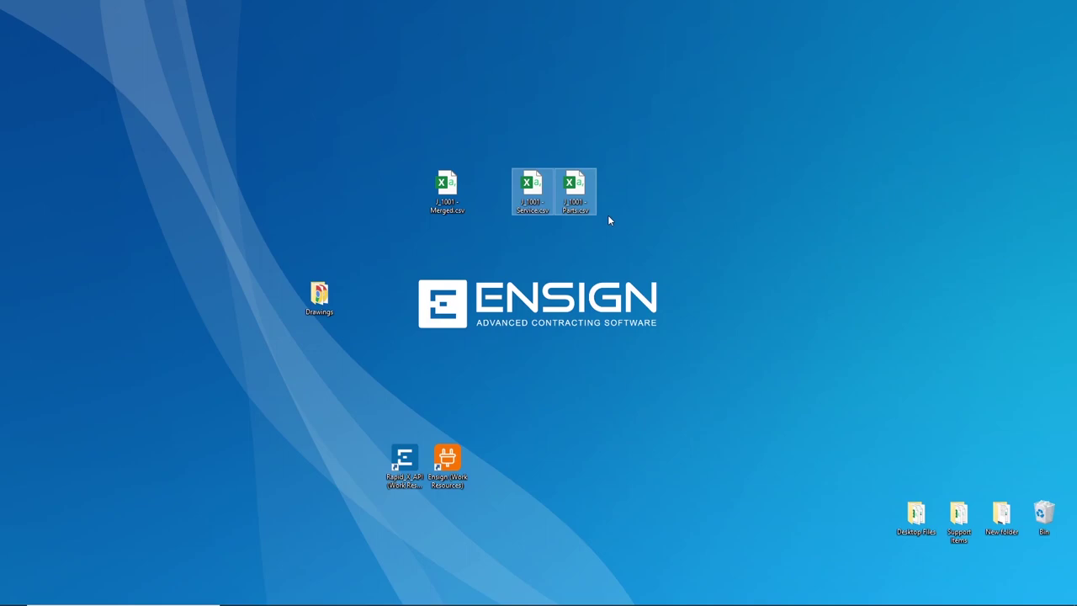
key(Return)
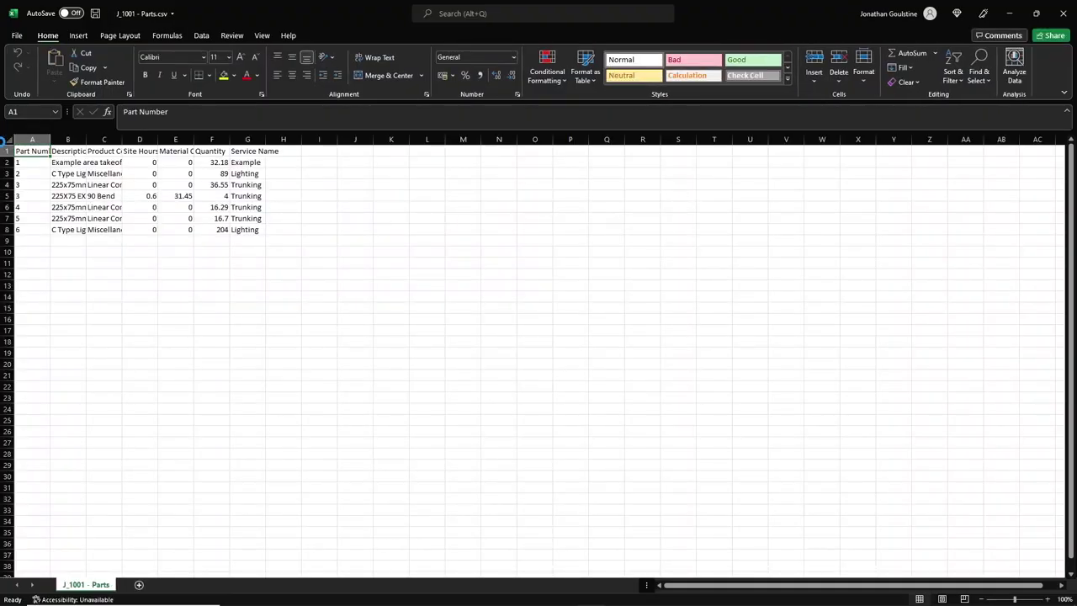
Fit the columns of J_1001 - Service.csv to their contents and examine its service names, quantities and product types.
click(7, 143)
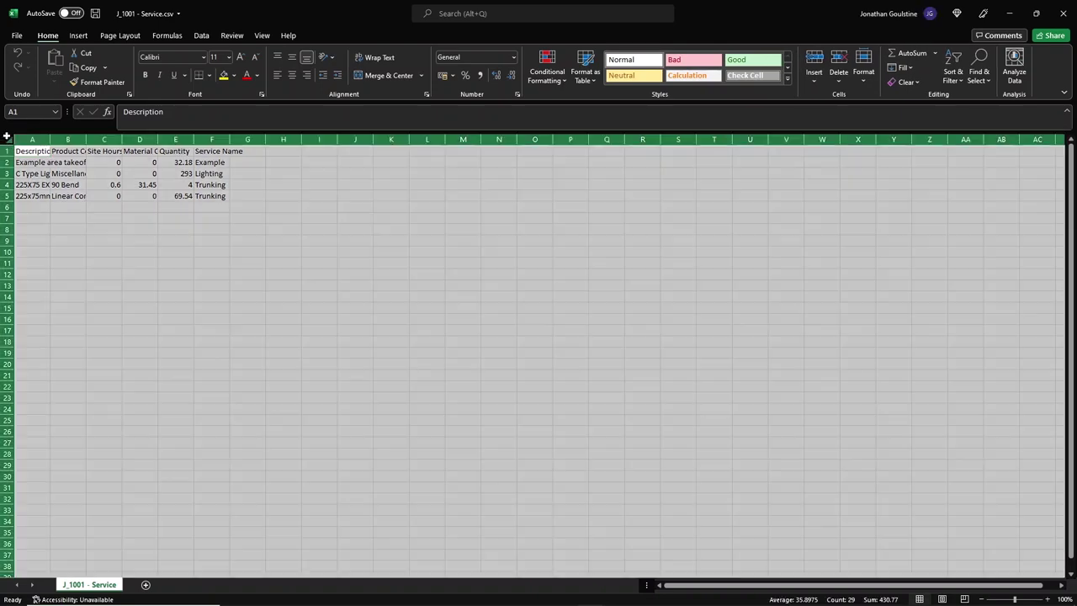
double_click(50, 139)
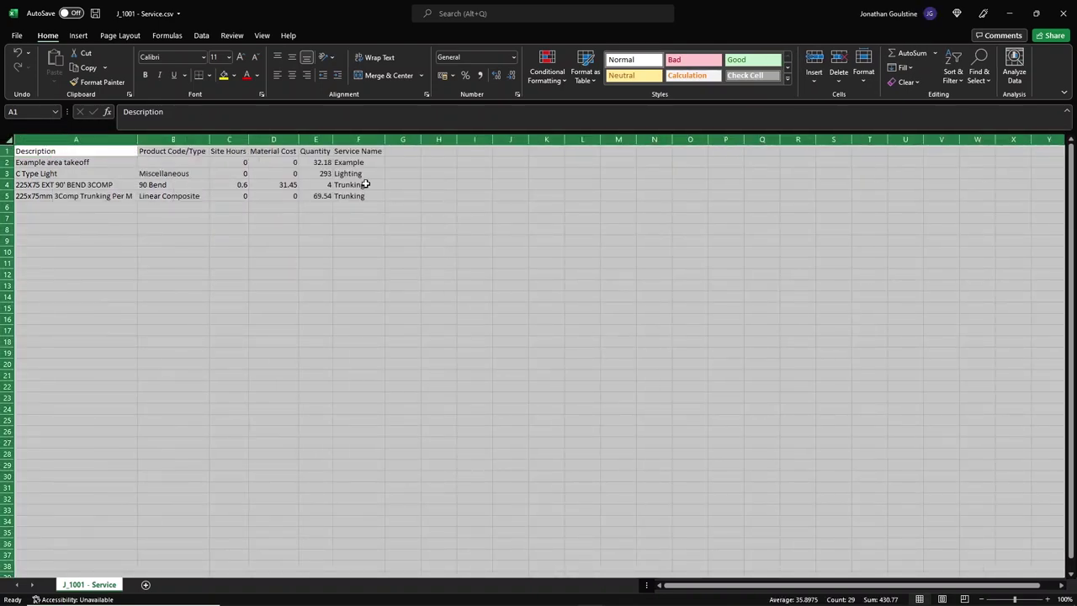
drag(356, 163, 361, 189)
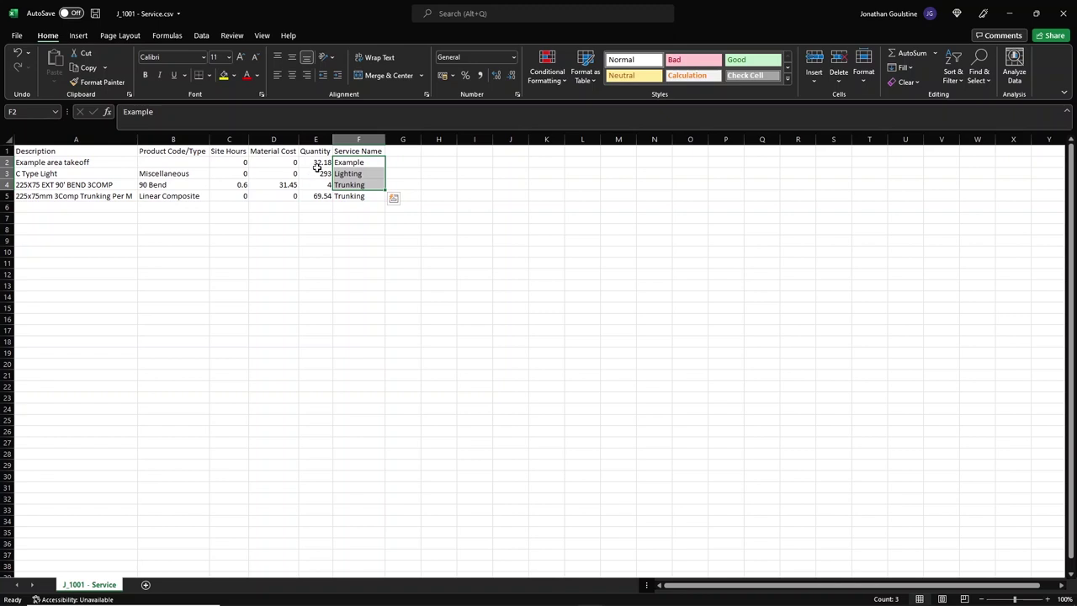
drag(318, 162, 318, 206)
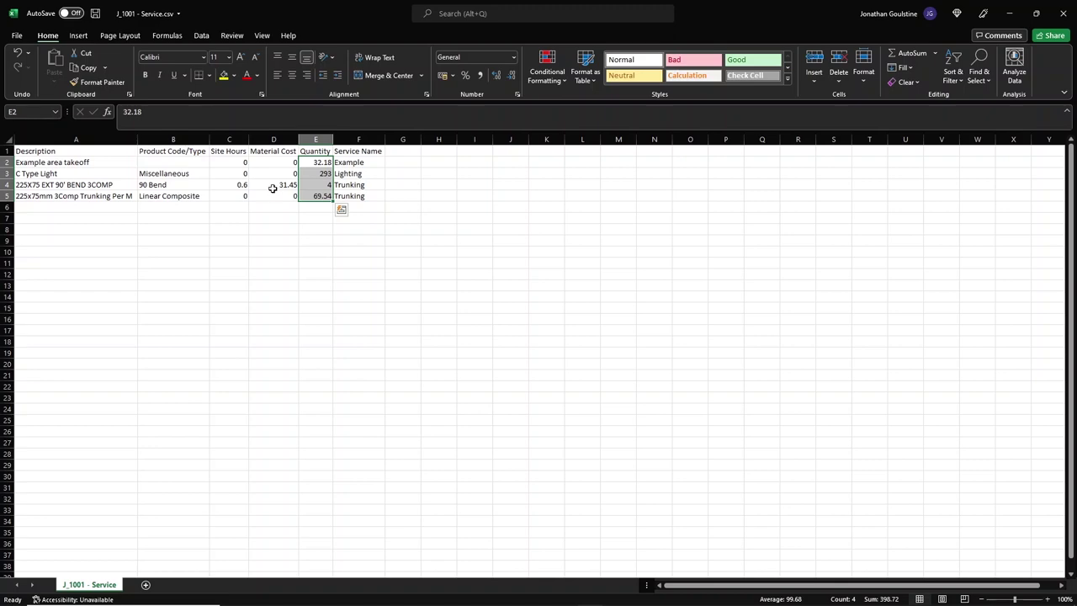
click(186, 184)
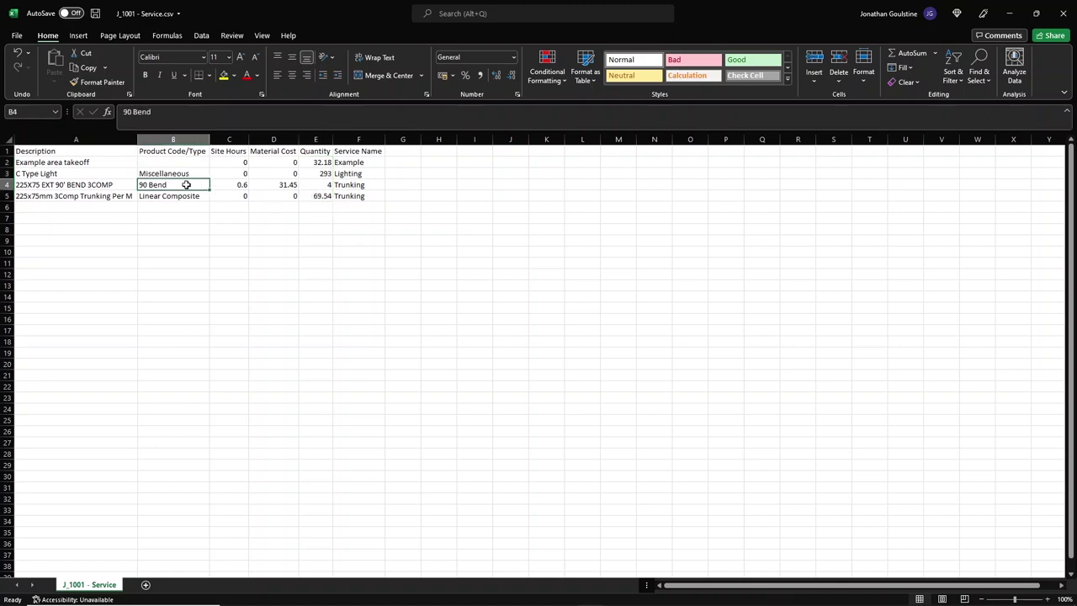
click(163, 197)
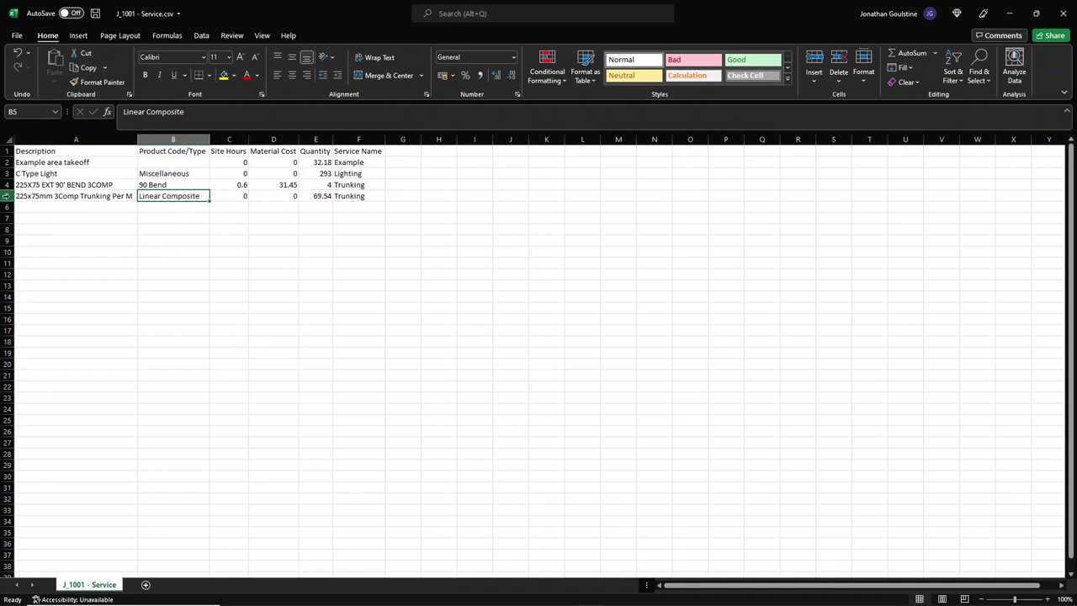
click(1009, 13)
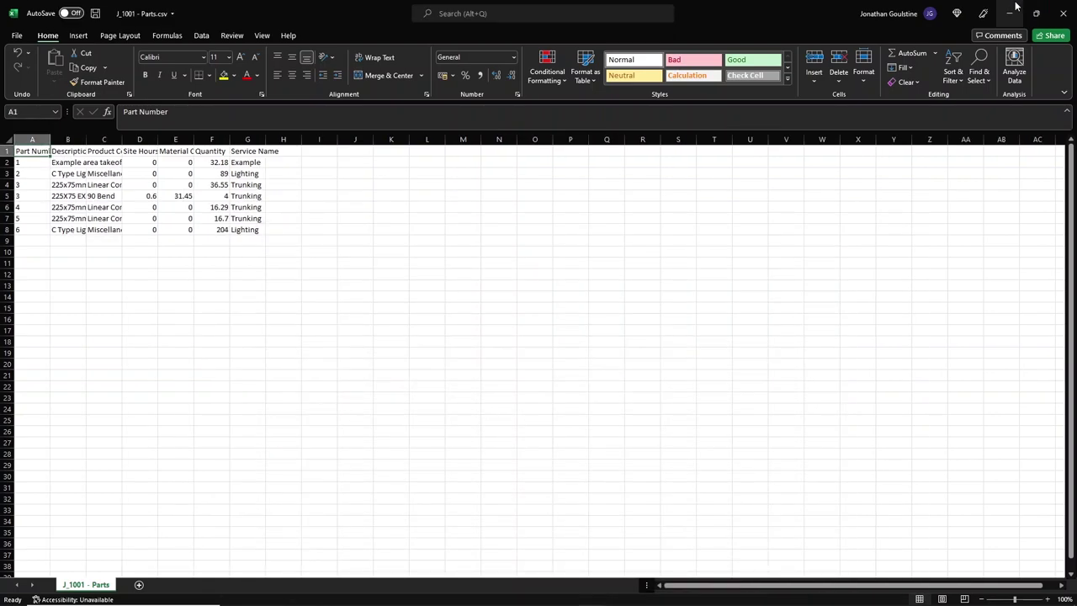
Fit the columns of J_1001 - Parts.csv to their contents, examine the service name of each part, and close it without saving.
click(8, 139)
double_click(50, 139)
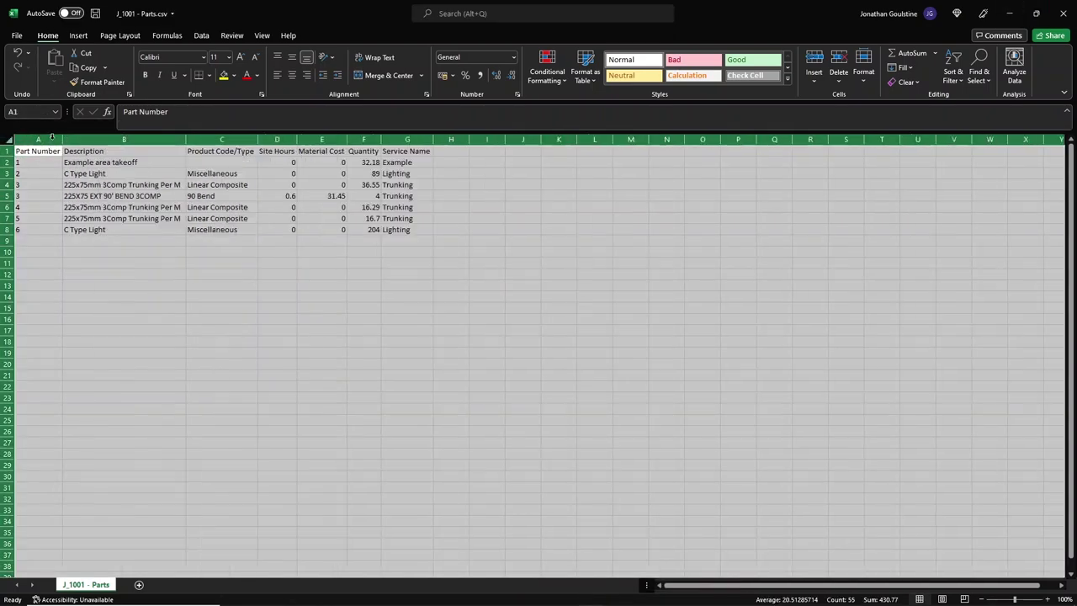
drag(405, 164, 406, 218)
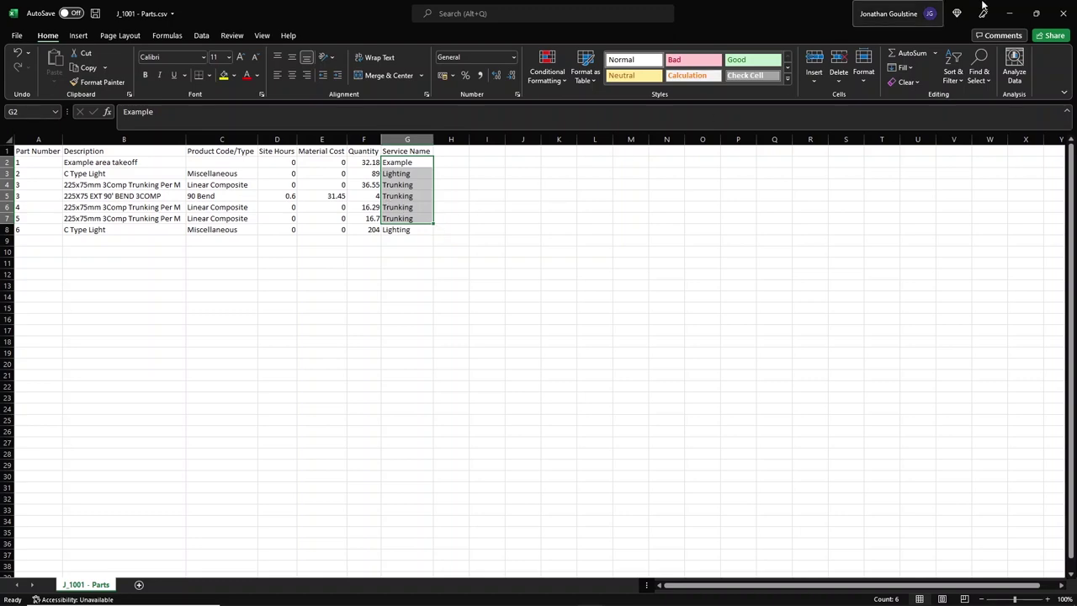
click(1063, 13)
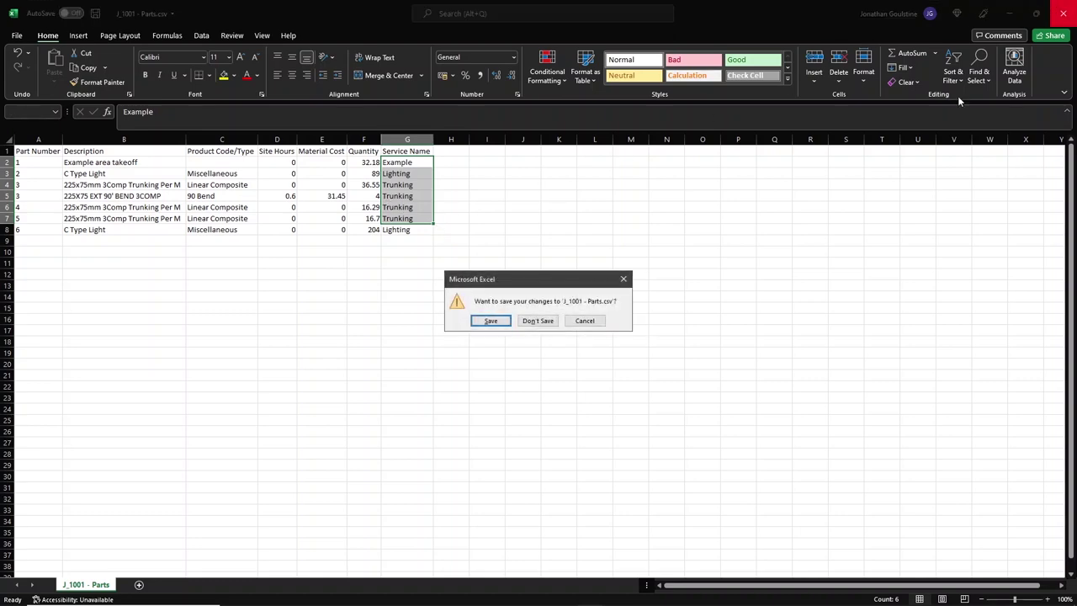
click(537, 321)
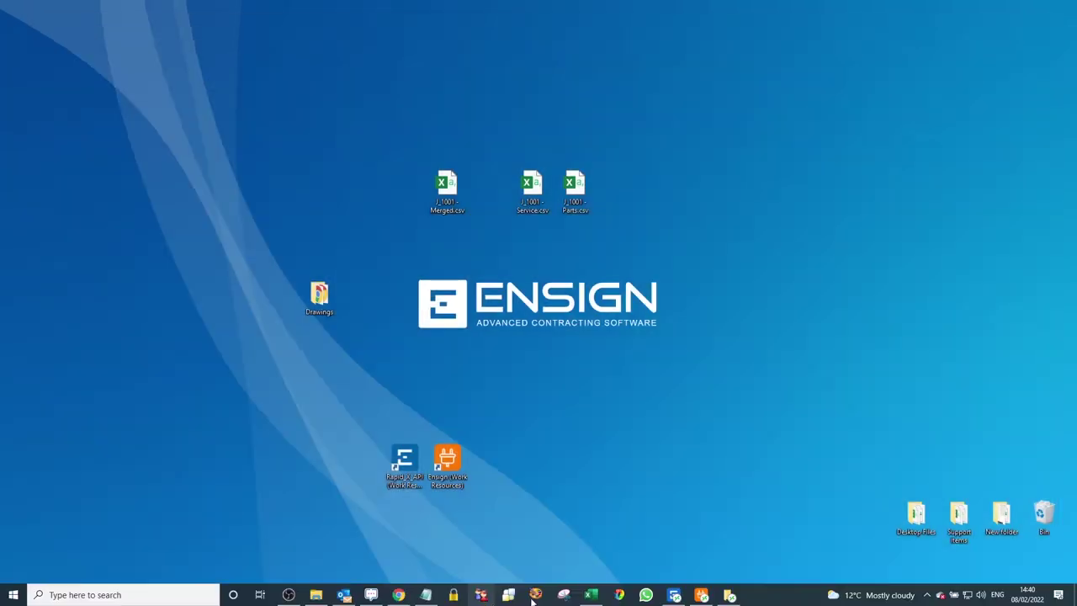
Switch back to the Ensign take-off project and save it.
click(674, 595)
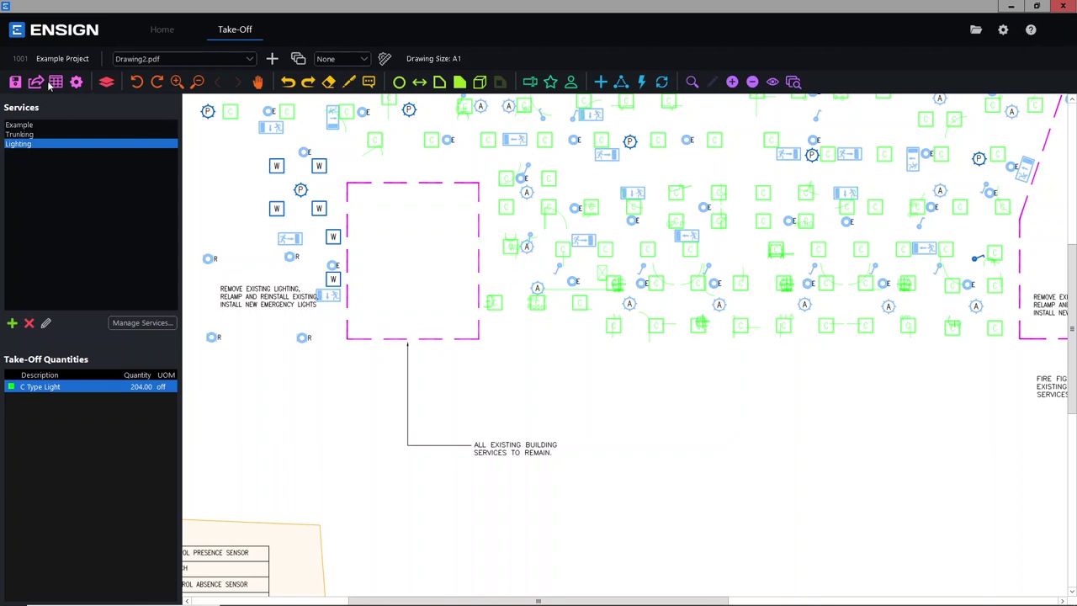
click(15, 82)
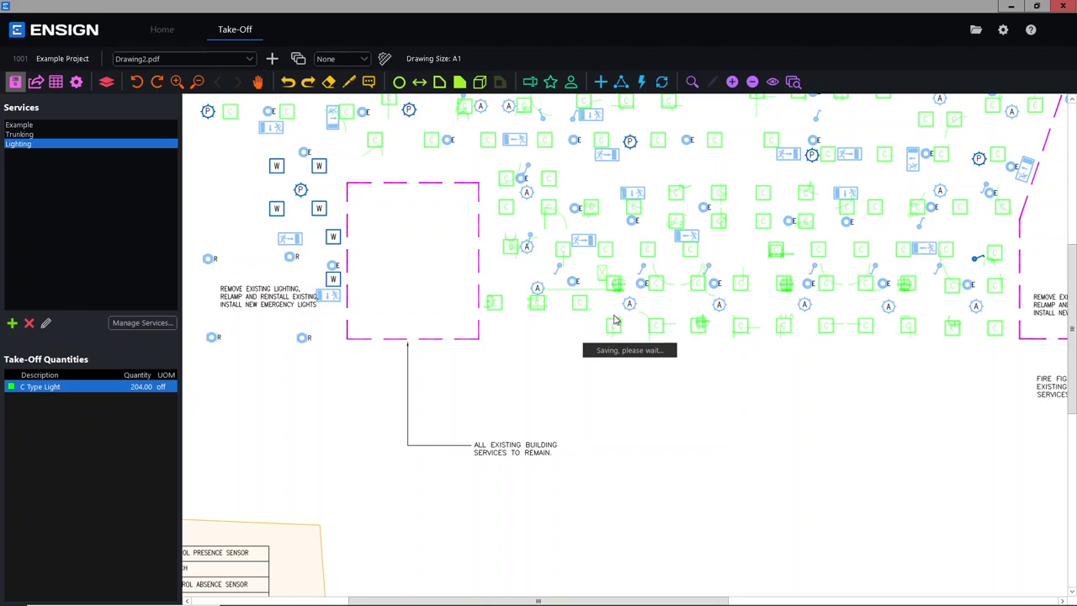